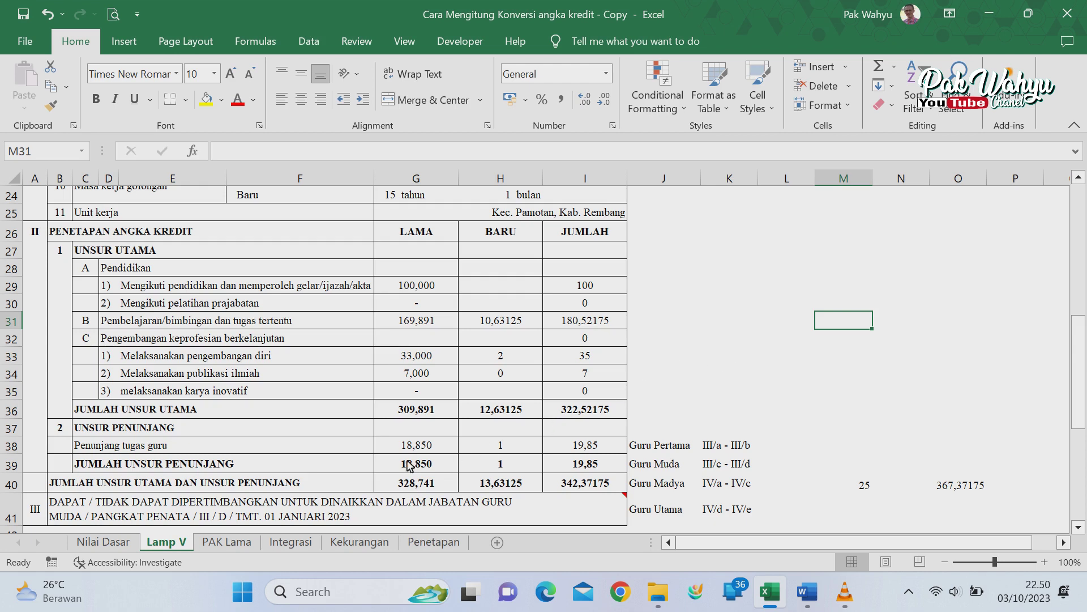
# Step: Open the PAK Lama sheet and review its personal details and the Penetapan Angka Kredit table
pyautogui.click(247, 545)
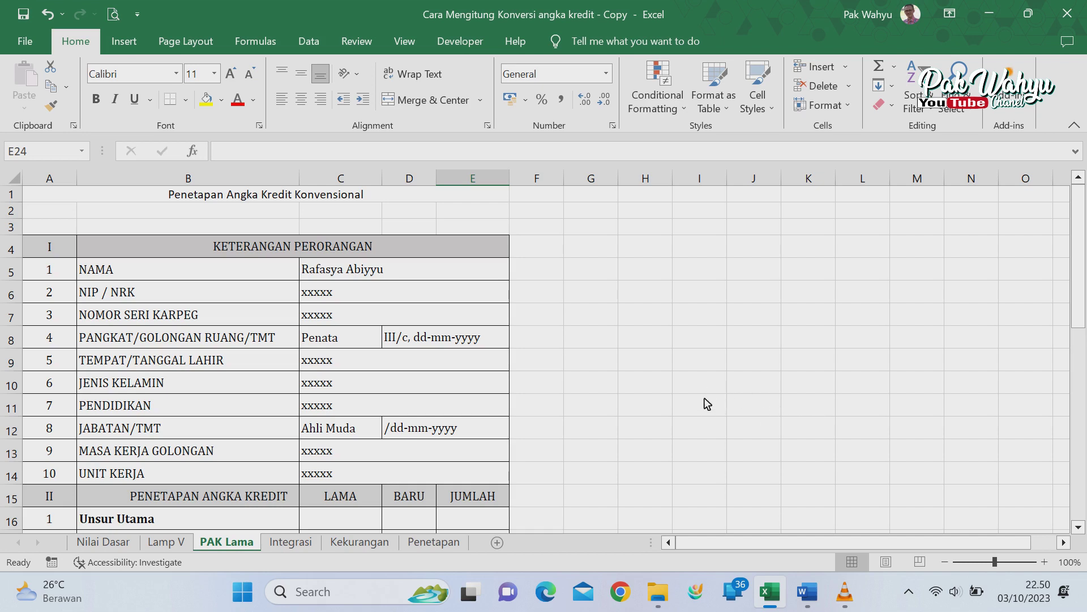
pyautogui.scroll(-3, 707, 403)
pyautogui.scroll(3, 707, 404)
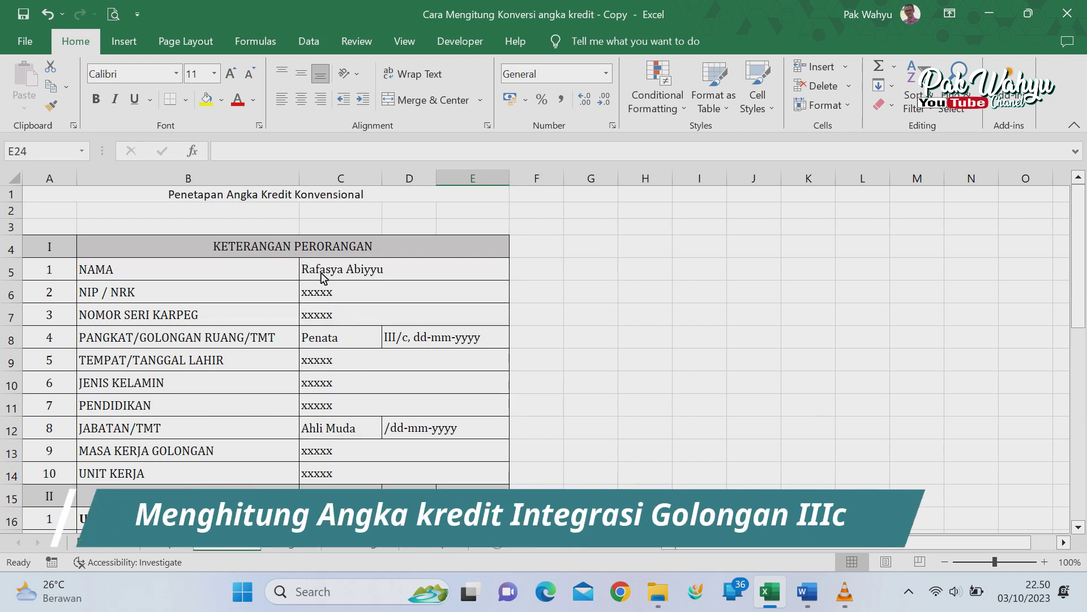
pyautogui.click(447, 274)
pyautogui.moveTo(446, 274); pyautogui.dragTo(478, 472)
pyautogui.click(662, 378)
pyautogui.scroll(-2, 662, 379)
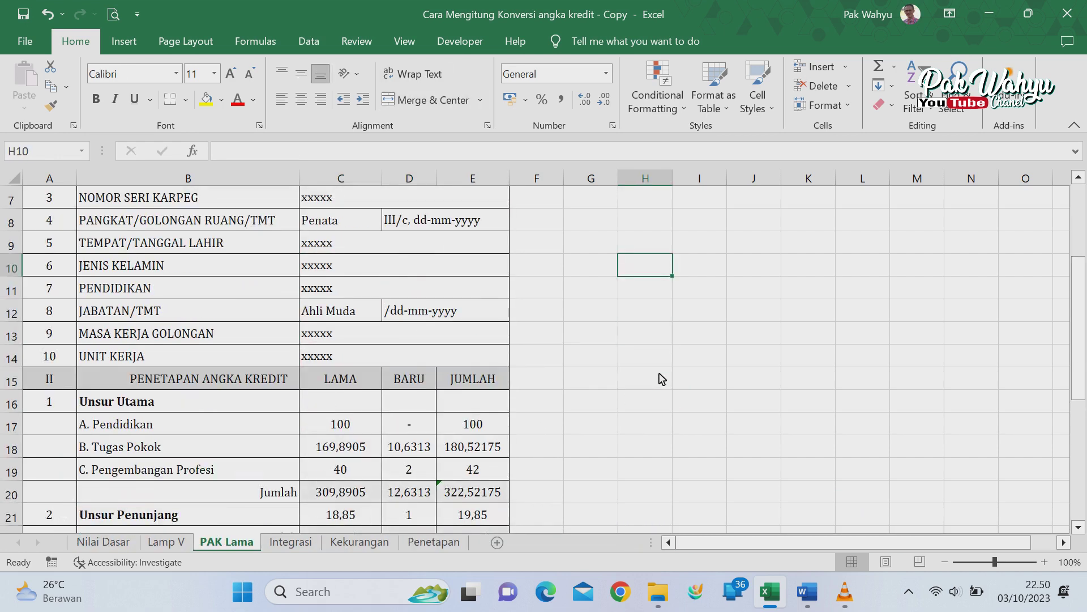
pyautogui.scroll(-2, 662, 378)
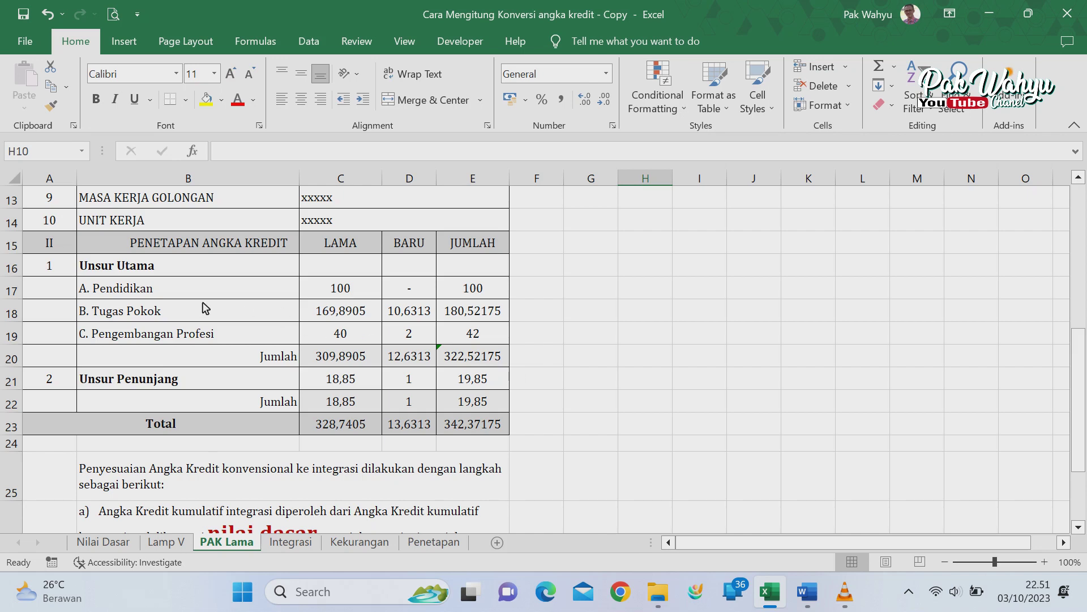
# Step: Compare the LAMA values of Pendidikan and Tugas Pokok in PAK Lama with the matching entries in the Lamp V sheet
pyautogui.click(342, 294)
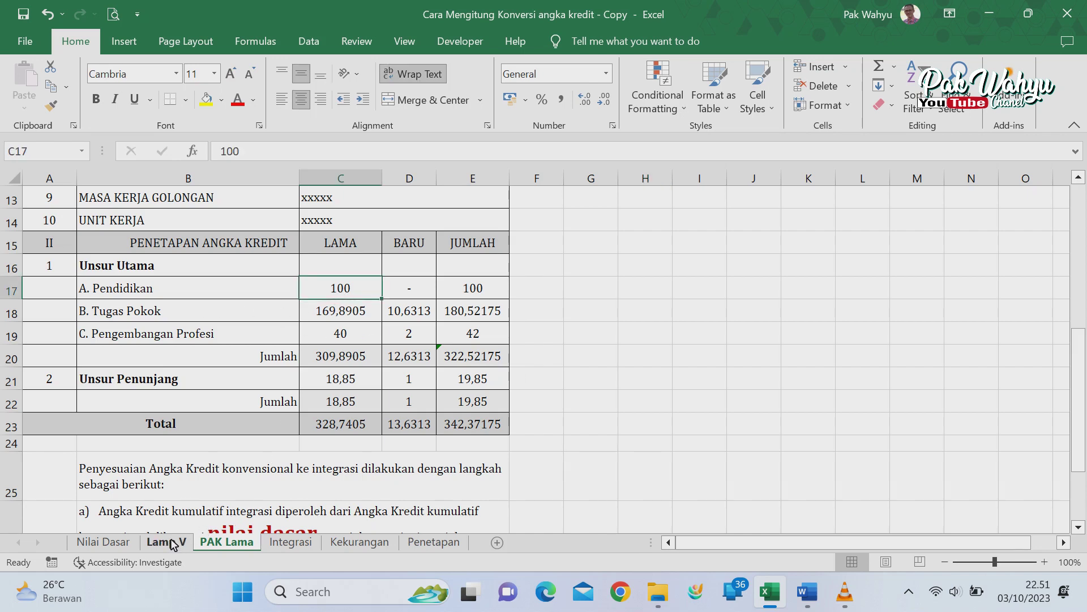
pyautogui.click(169, 543)
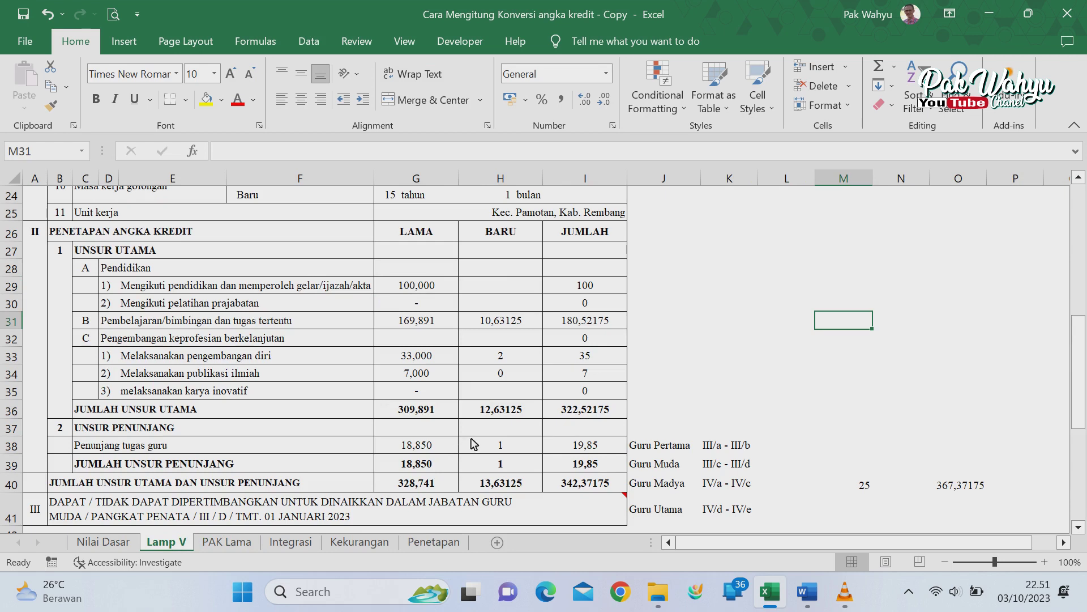
pyautogui.click(422, 288)
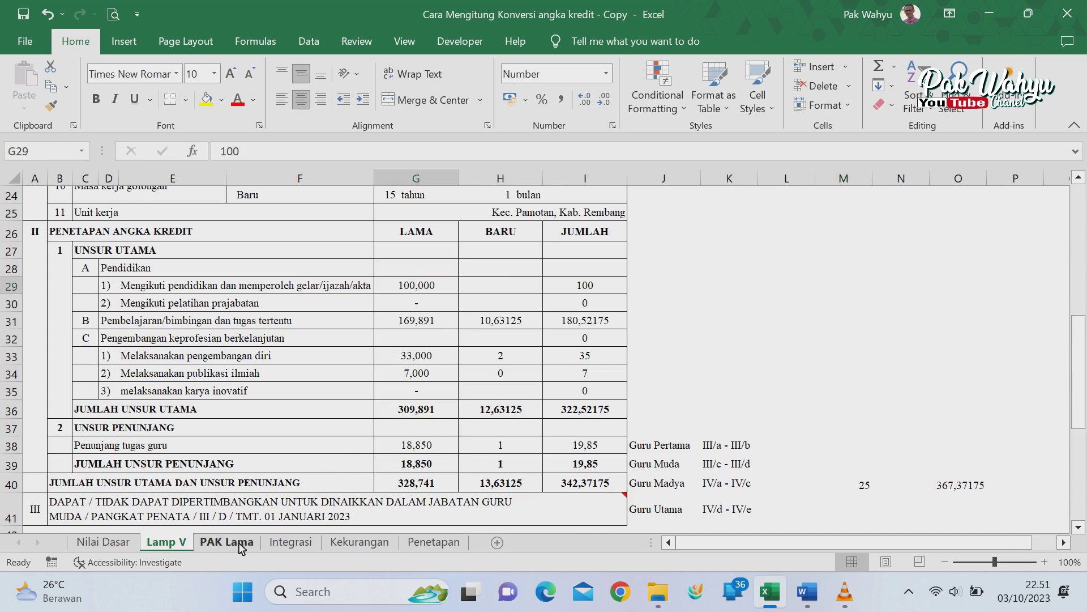
pyautogui.click(238, 545)
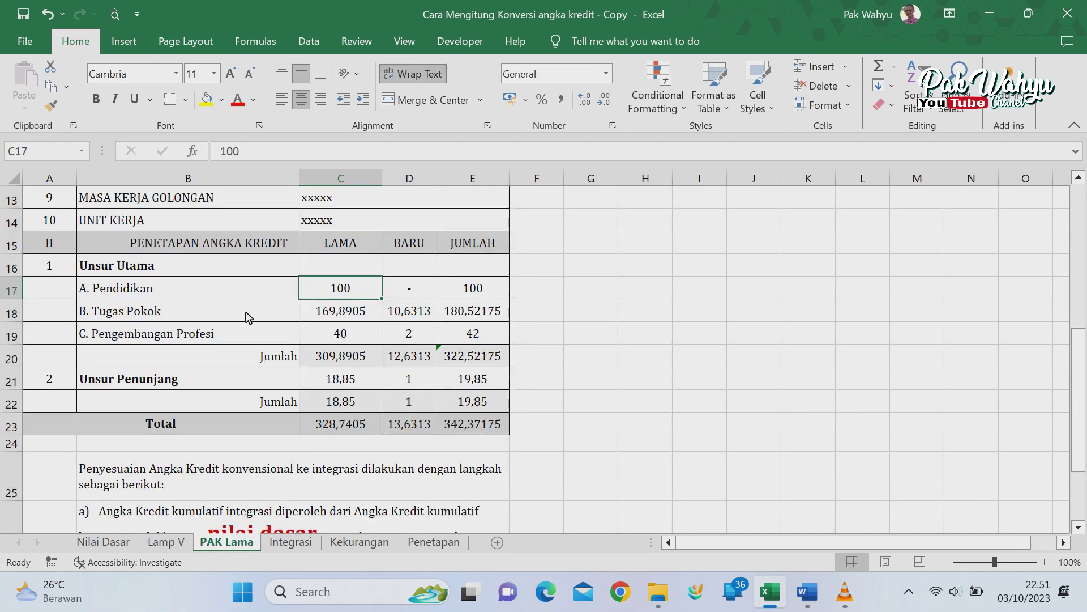
pyautogui.click(347, 315)
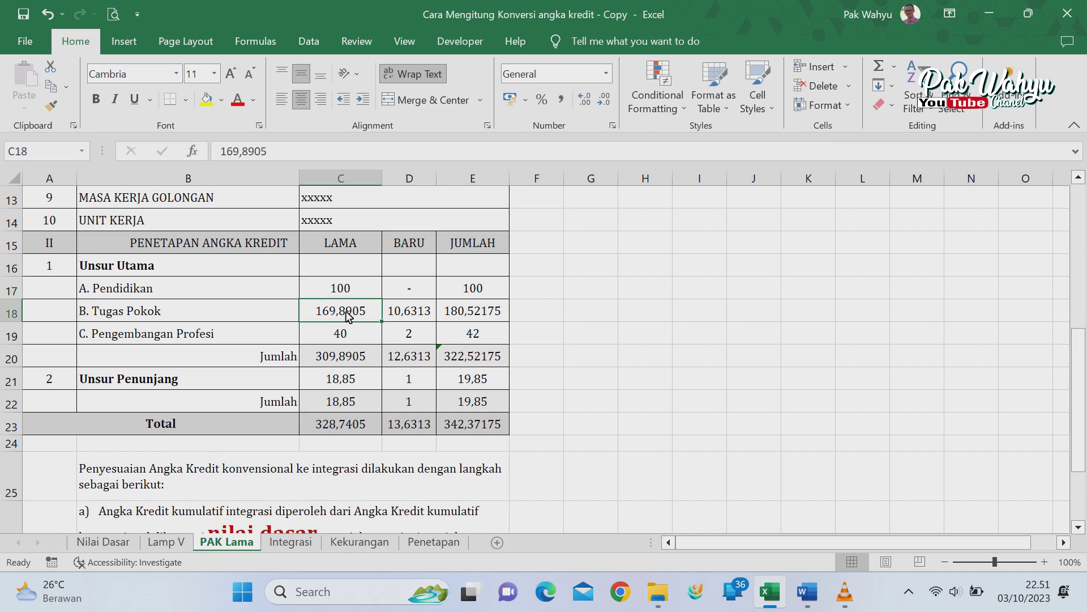
pyautogui.click(179, 545)
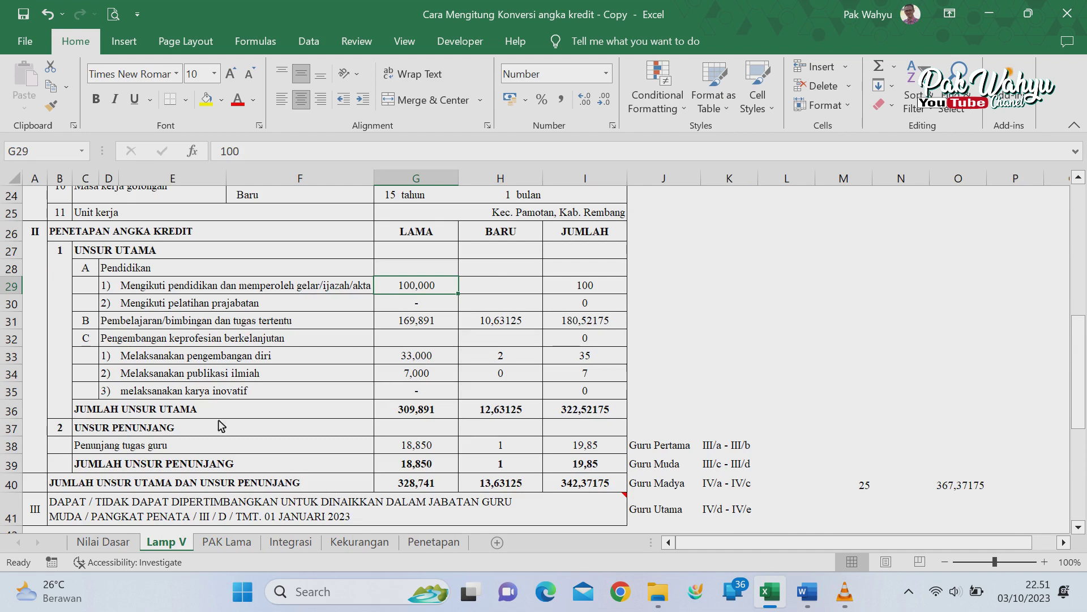
pyautogui.click(422, 327)
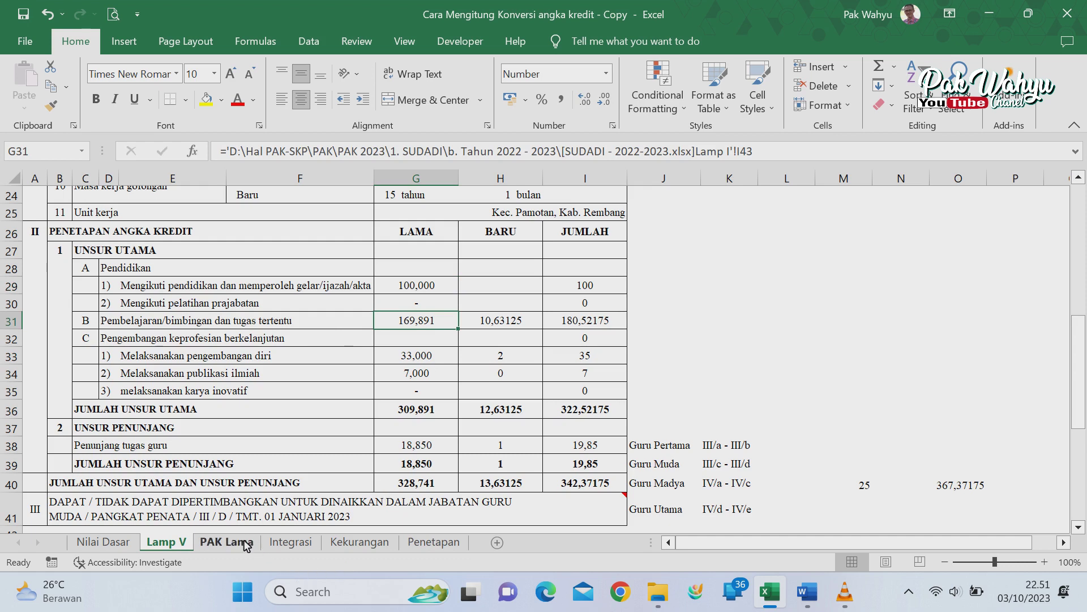
pyautogui.click(227, 542)
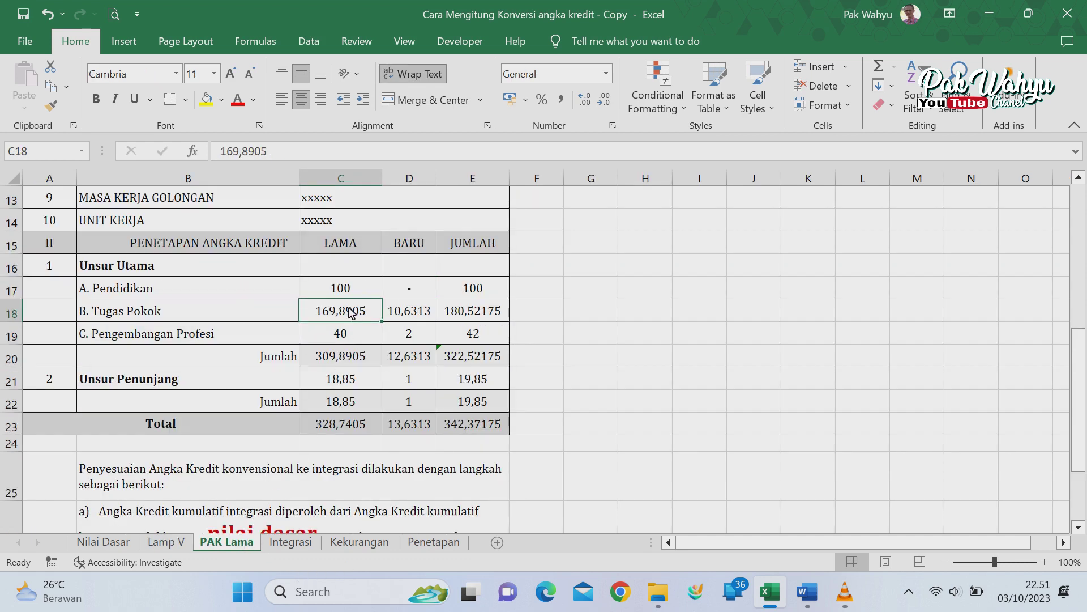
# Step: Check the LAMA value of Pengembangan Profesi against the sum of G33:G34 in Lamp V, and inspect the Unsur Utama subtotal in C20
pyautogui.click(334, 339)
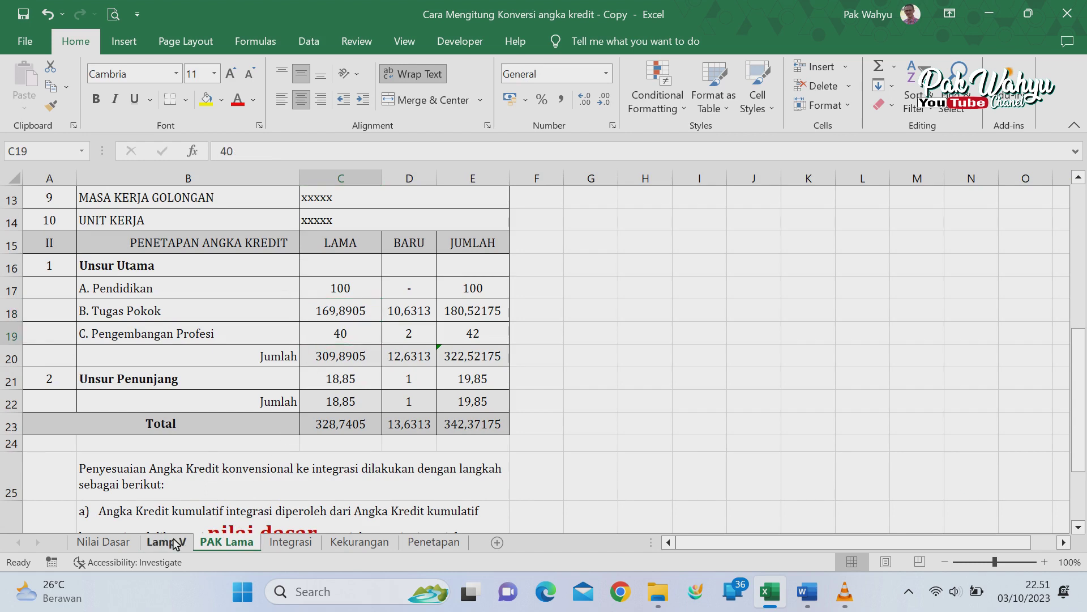
pyautogui.click(170, 542)
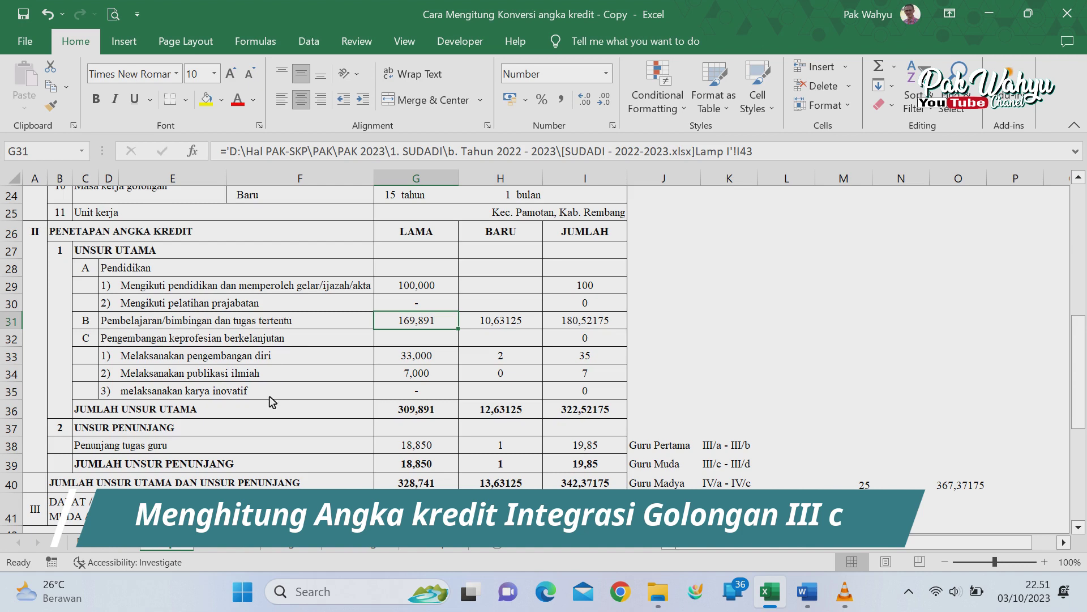
pyautogui.moveTo(433, 355); pyautogui.dragTo(437, 384)
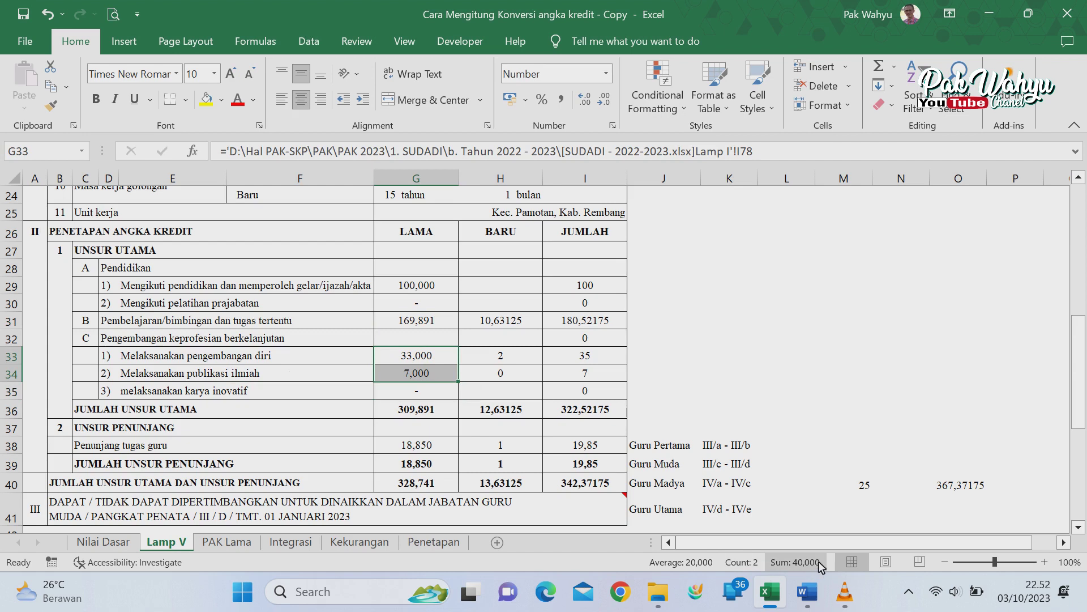
pyautogui.click(227, 542)
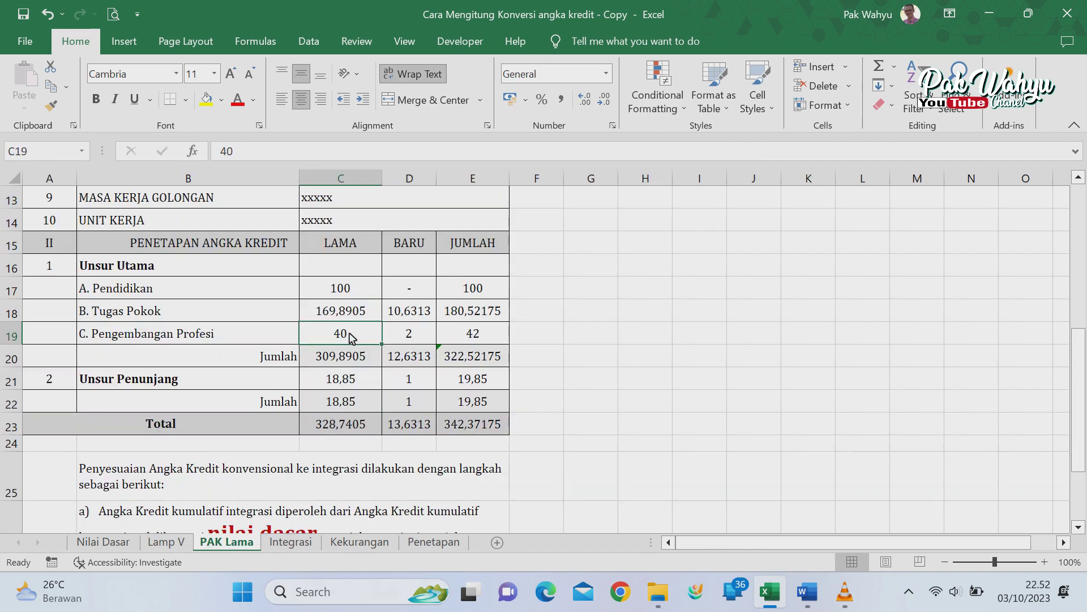
pyautogui.moveTo(356, 290); pyautogui.dragTo(353, 346)
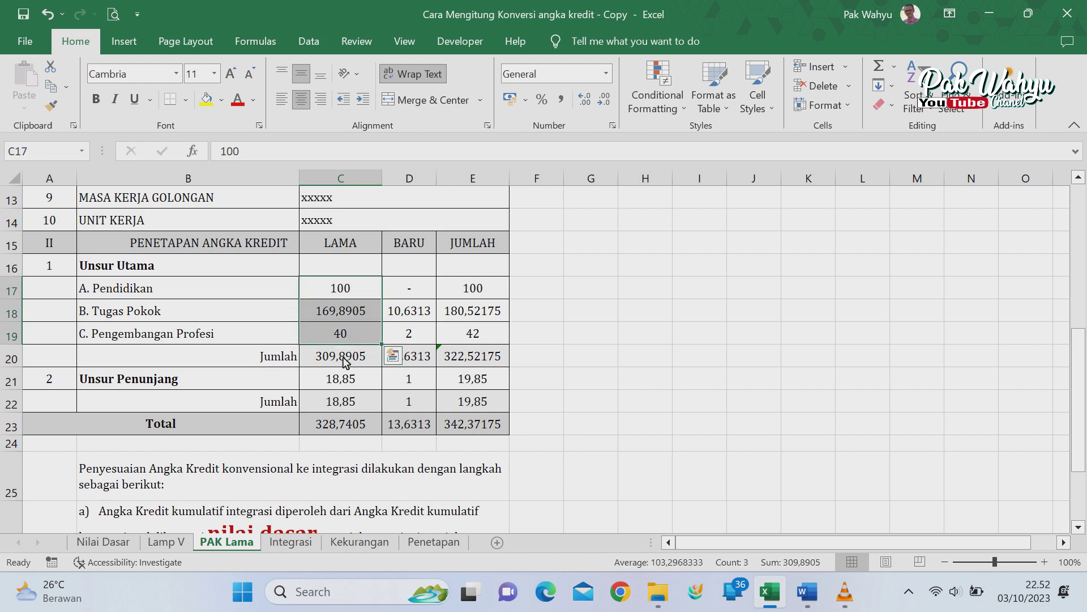
pyautogui.click(344, 363)
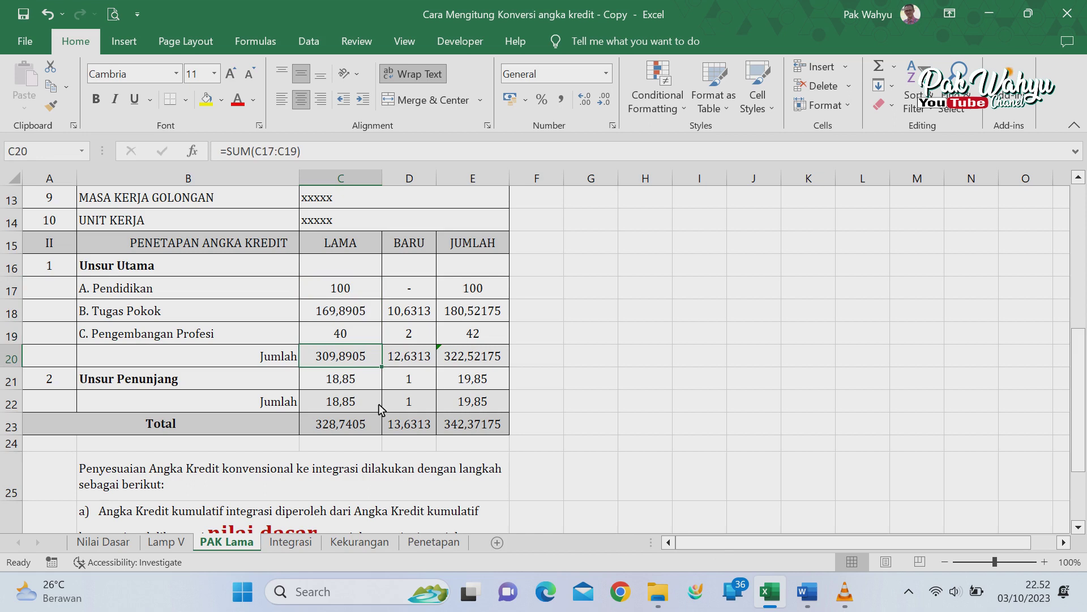
# Step: Compare the LAMA values of Unsur Penunjang and Total in PAK Lama with cells G39 and G40 in Lamp V
pyautogui.click(347, 381)
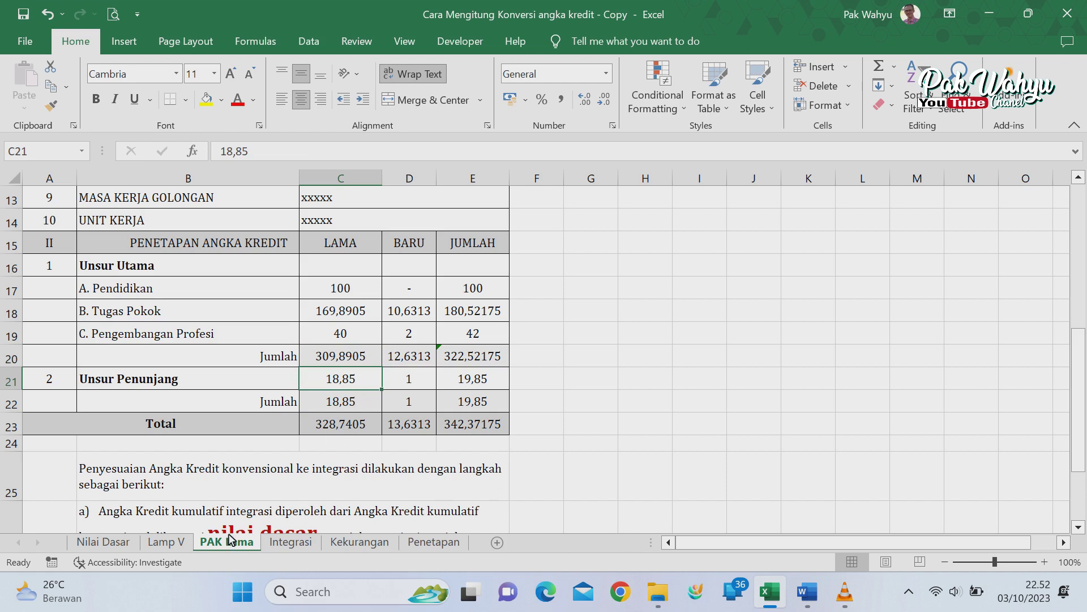
pyautogui.click(166, 542)
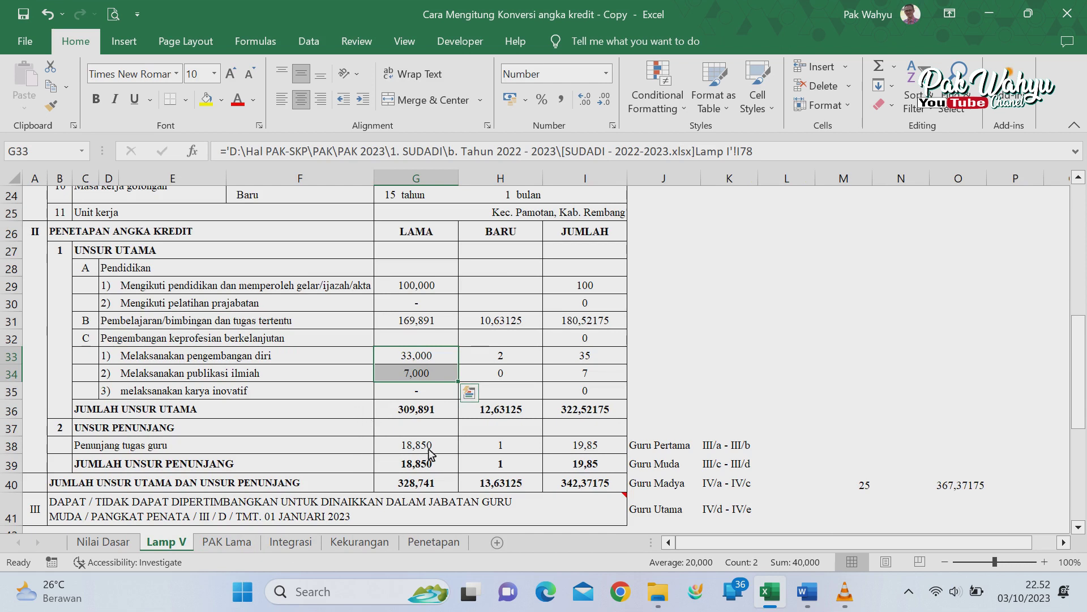
pyautogui.click(431, 468)
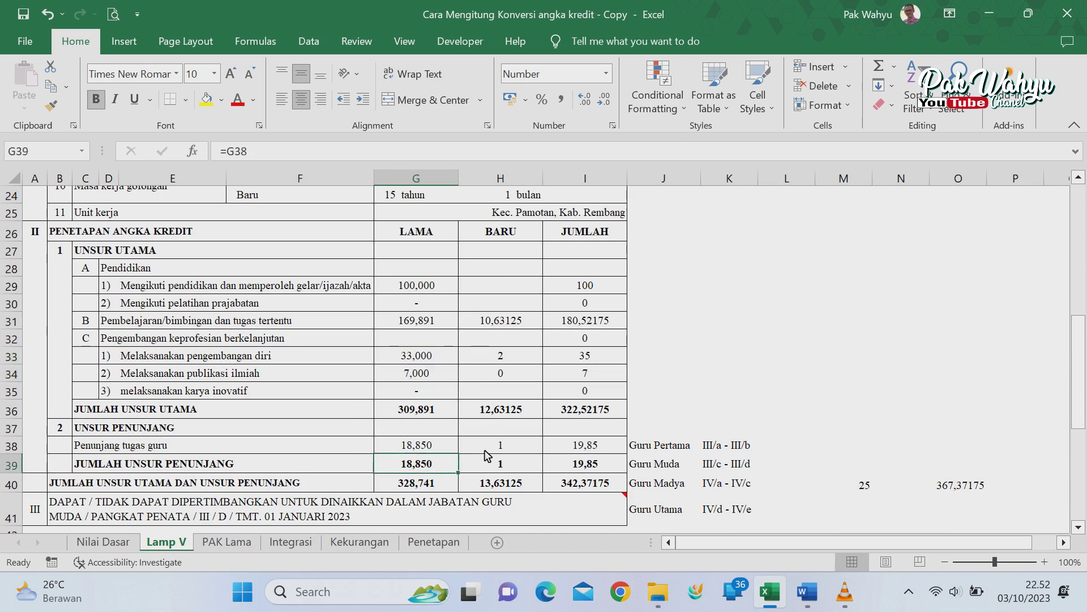
pyautogui.click(251, 541)
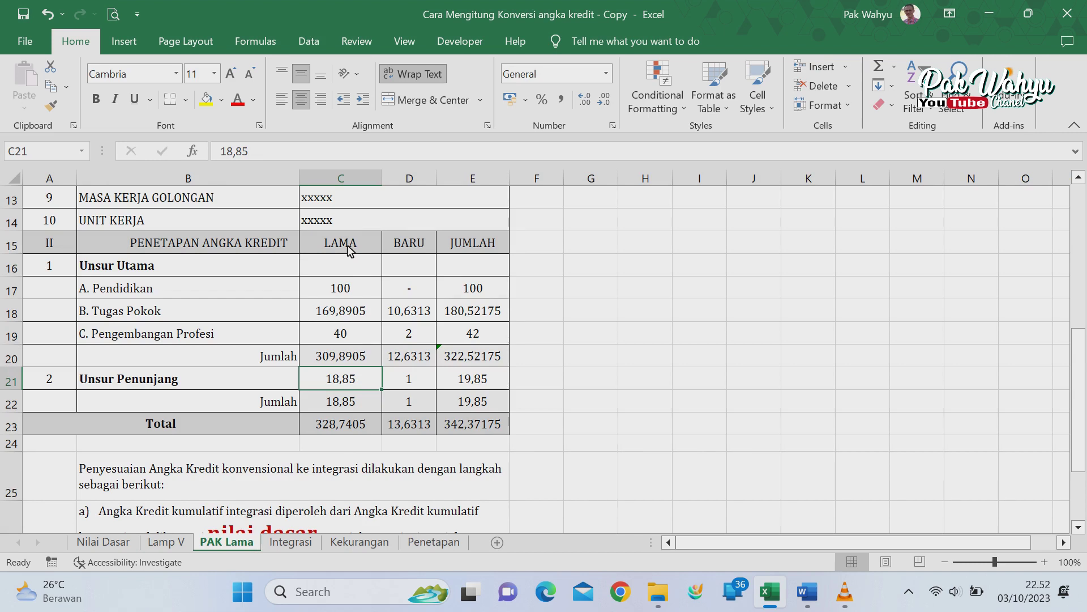
pyautogui.click(358, 429)
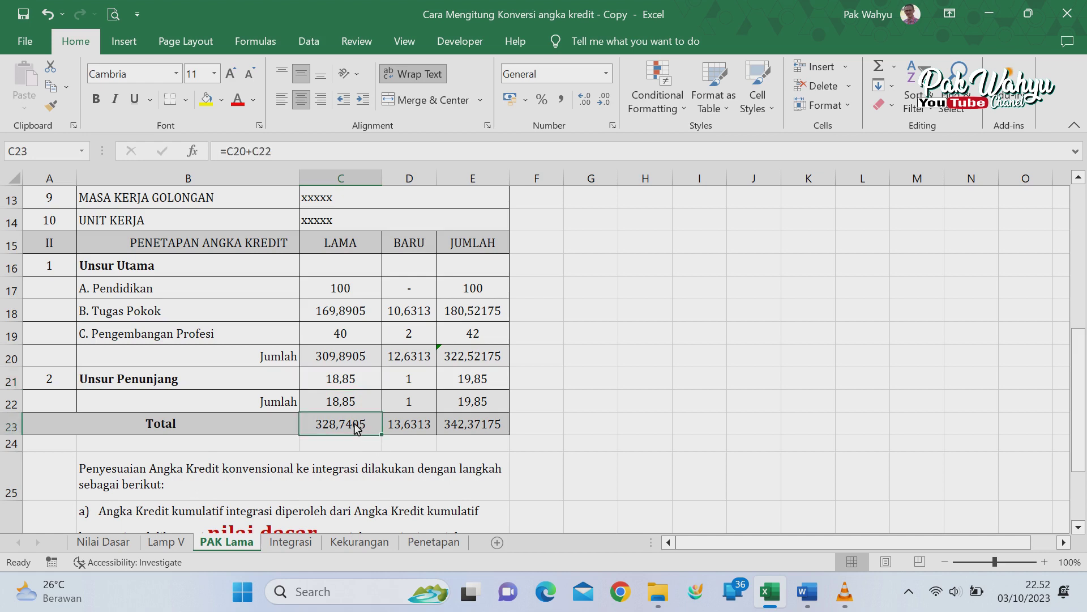
pyautogui.click(185, 541)
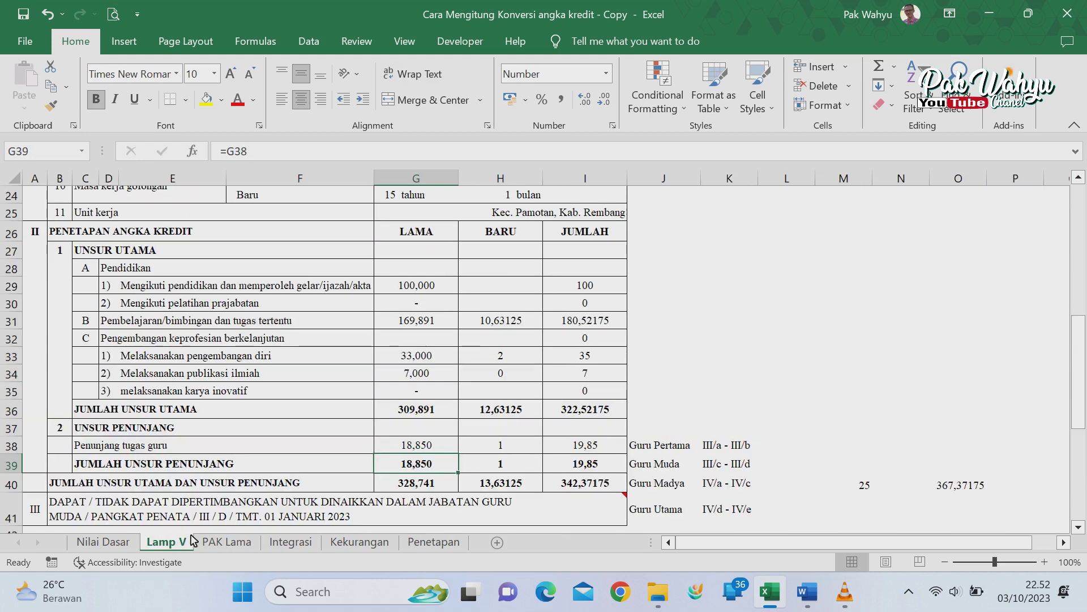
pyautogui.click(439, 490)
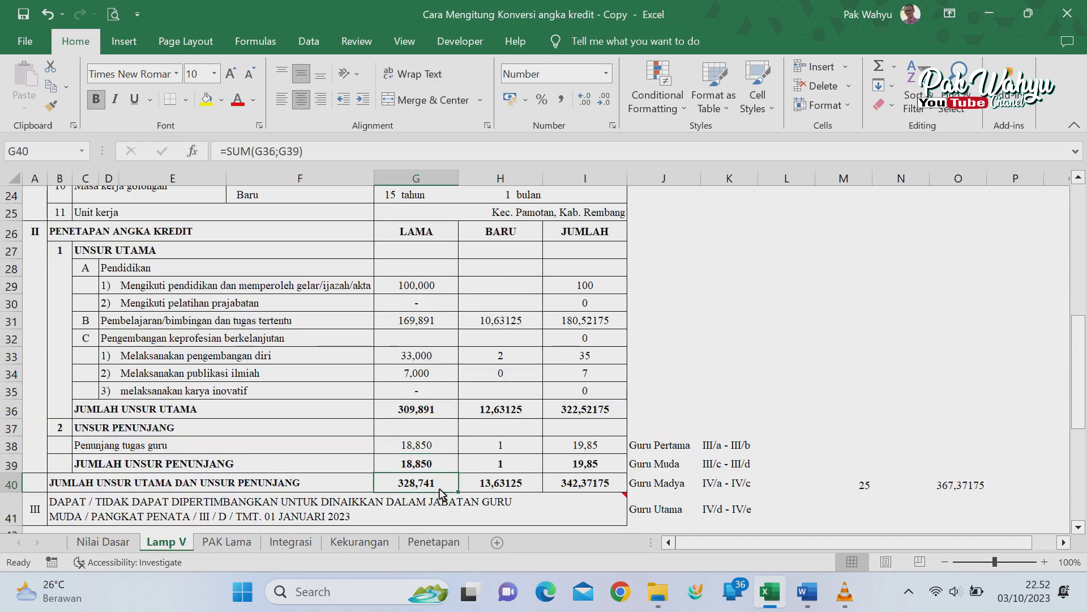
pyautogui.click(232, 544)
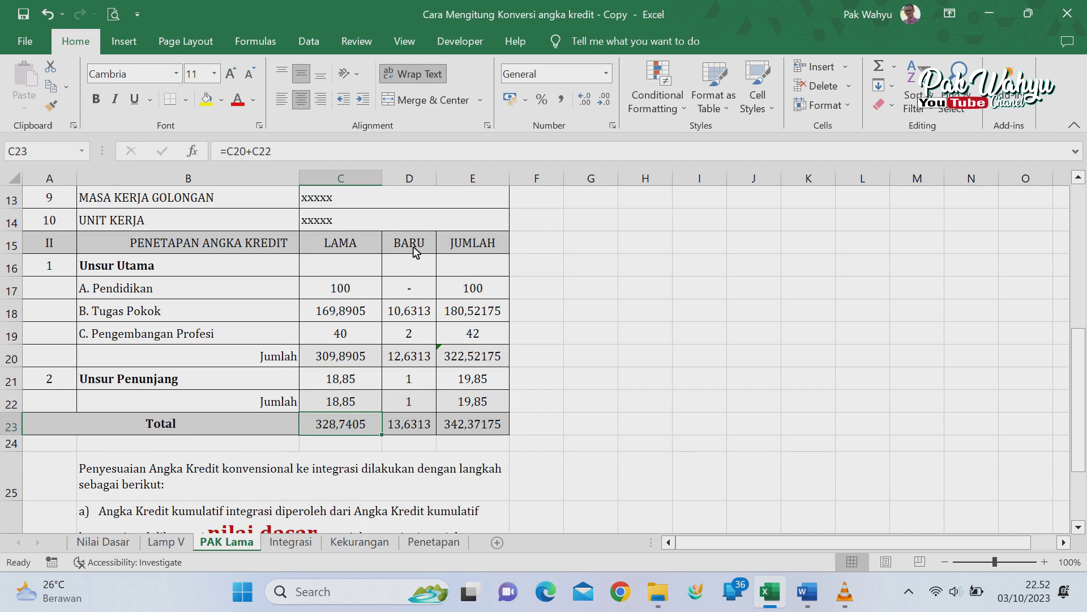
# Step: Compare the BARU values of Tugas Pokok and Pengembangan Profesi with Lamp V, and inspect the BARU subtotal in D20
pyautogui.click(416, 319)
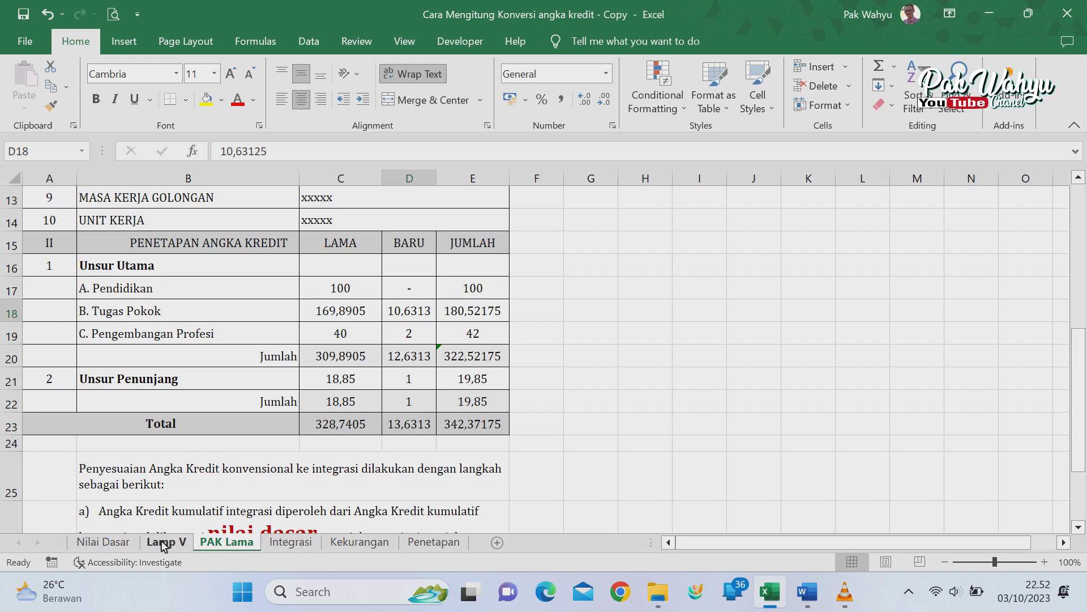
pyautogui.click(180, 545)
pyautogui.click(506, 328)
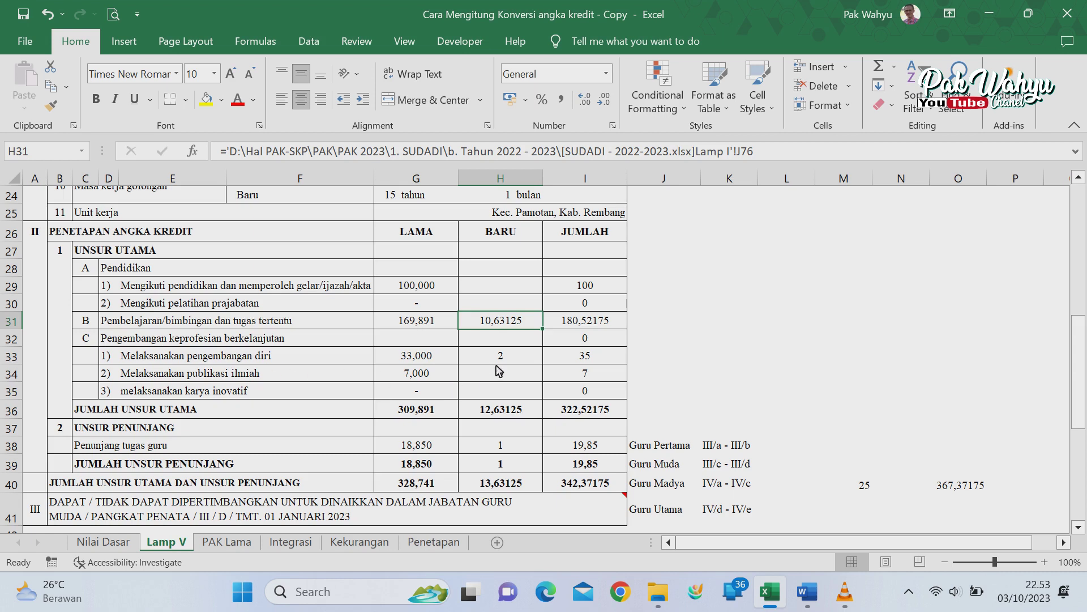
pyautogui.click(229, 542)
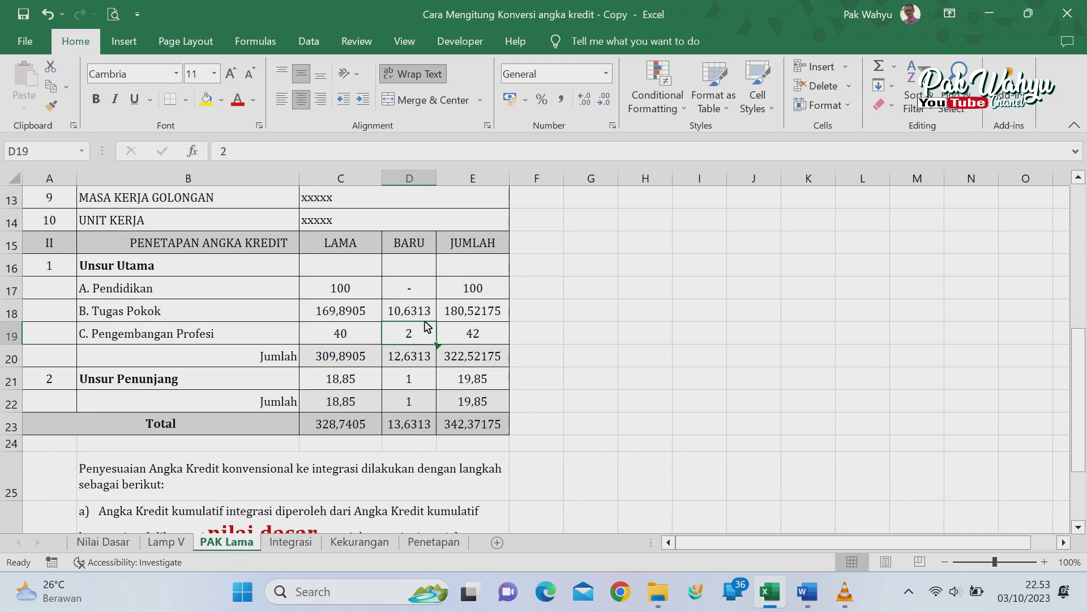
pyautogui.click(415, 357)
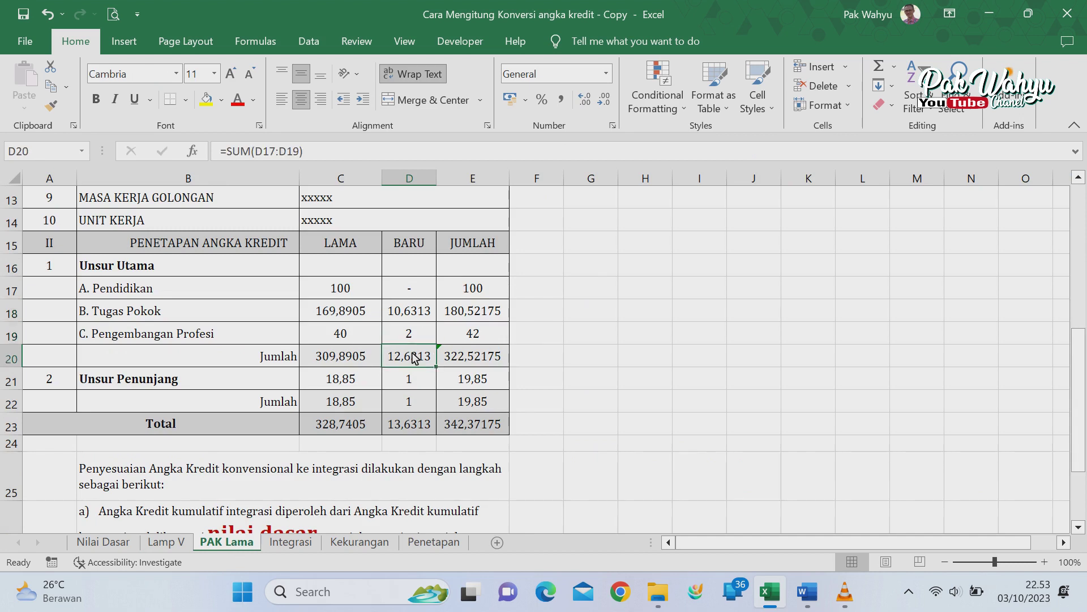
# Step: Compare the BARU value of Unsur Penunjang with cell H38 in Lamp V, and inspect the JUMLAH formula for Pendidikan in PAK Lama
pyautogui.click(415, 383)
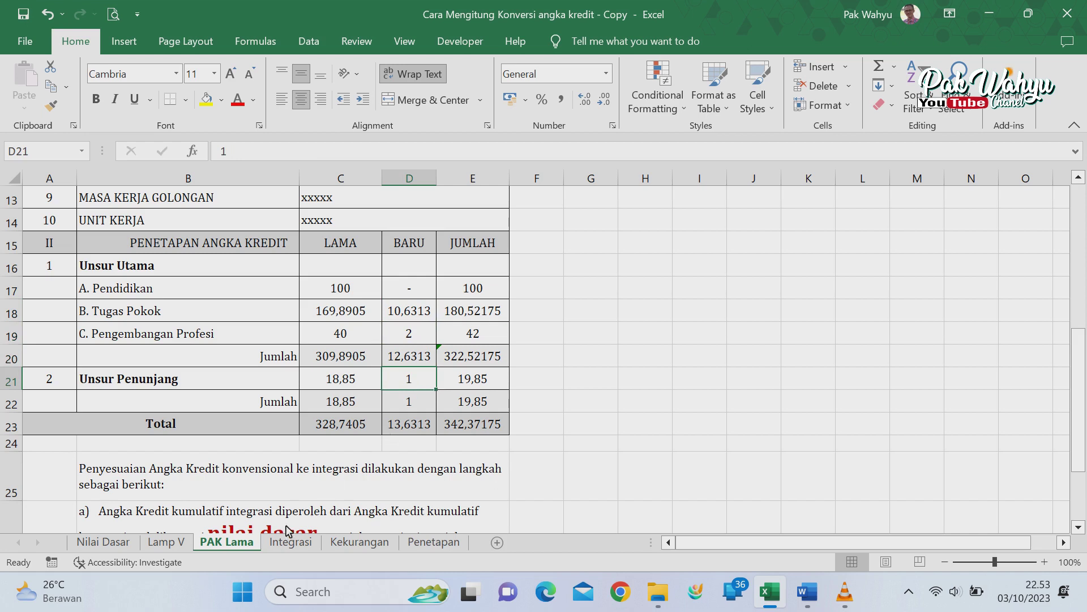
pyautogui.click(179, 542)
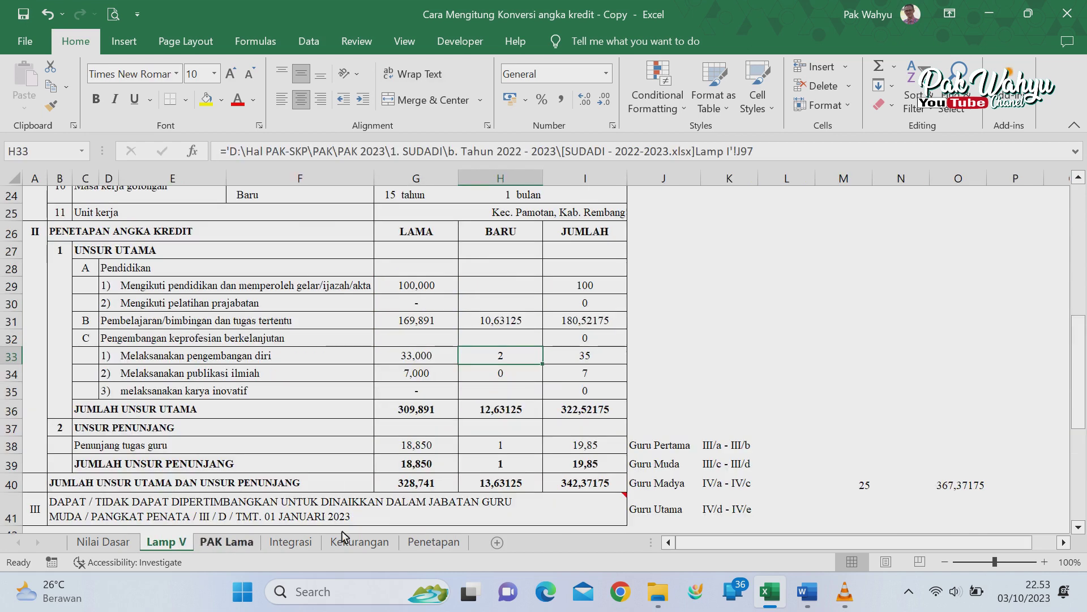
pyautogui.click(501, 446)
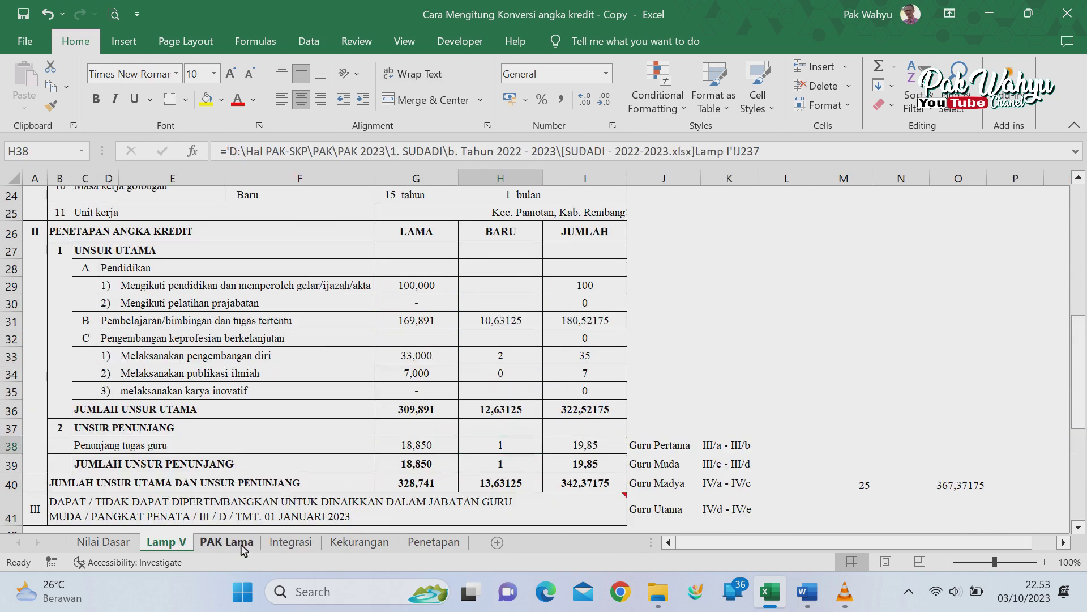
pyautogui.click(227, 542)
pyautogui.click(417, 406)
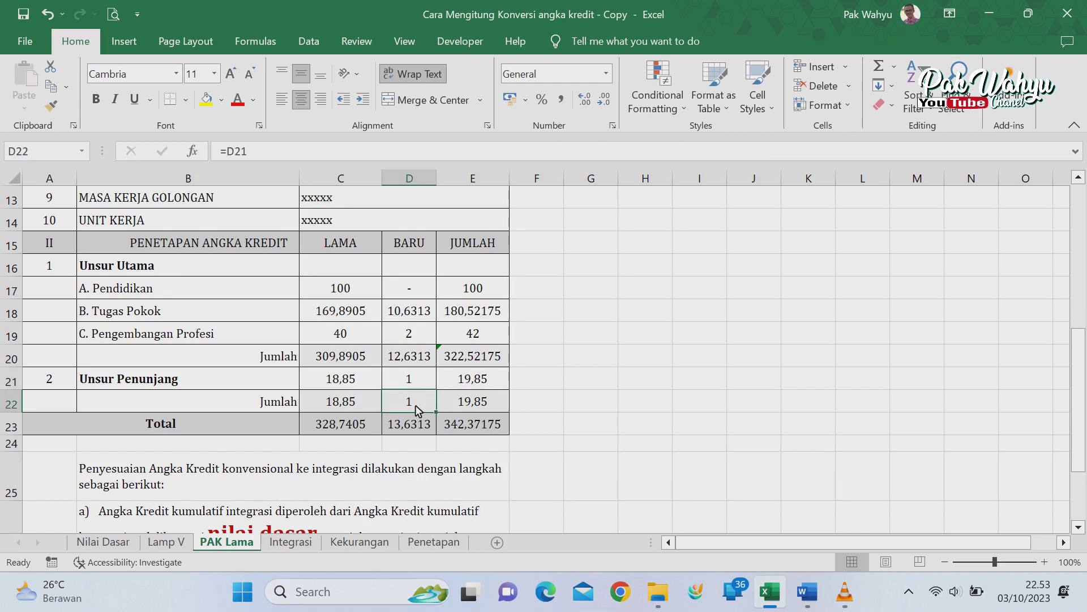
pyautogui.click(498, 286)
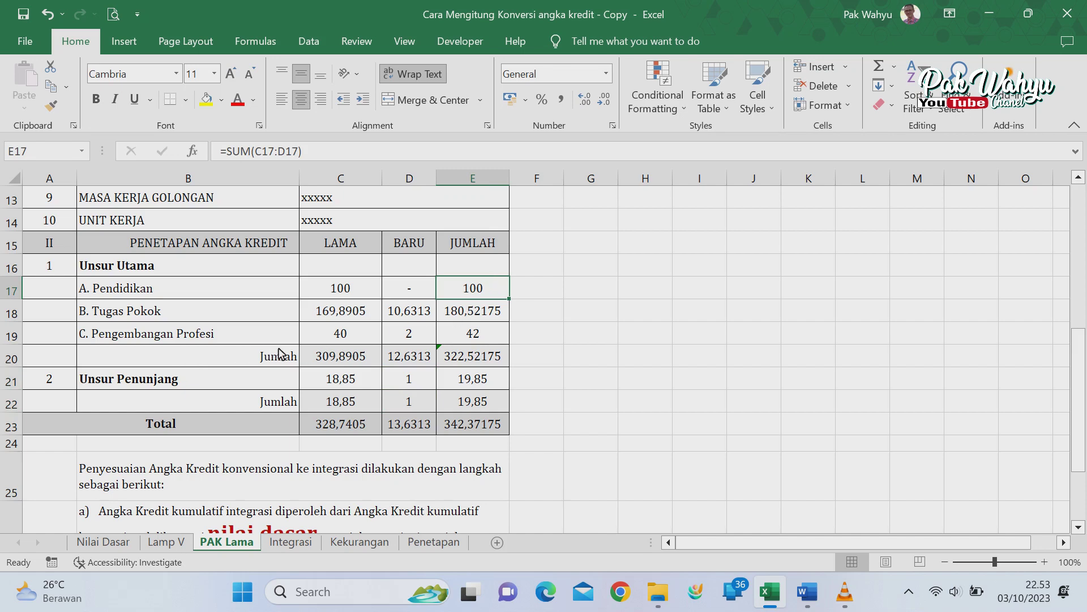
# Step: Compare the JUMLAH subtotal of Unsur Utama in E20 of PAK Lama with cell I36 in Lamp V
pyautogui.click(469, 362)
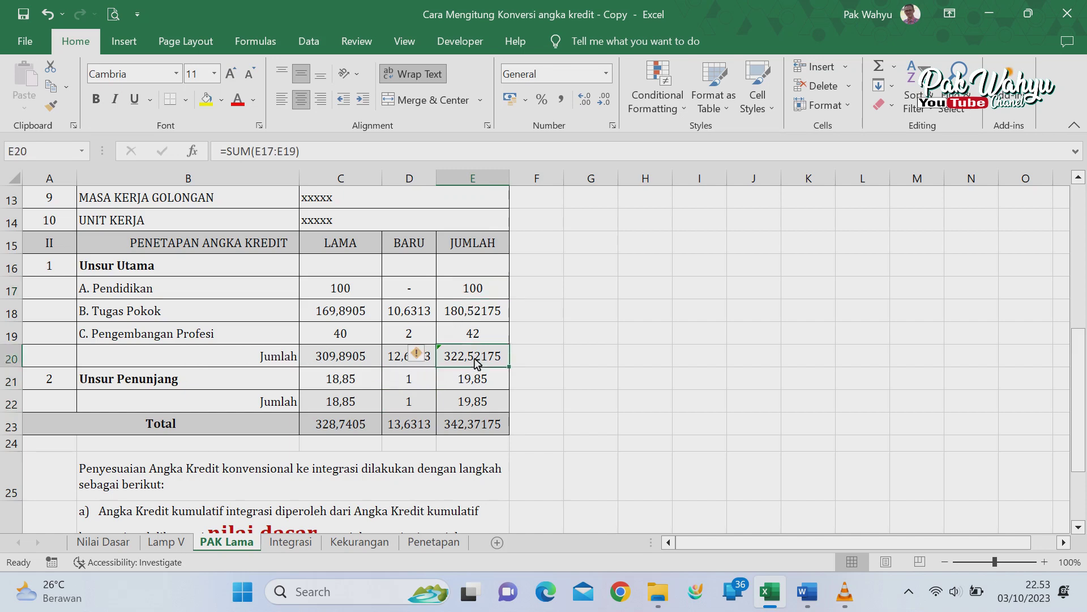
pyautogui.click(182, 542)
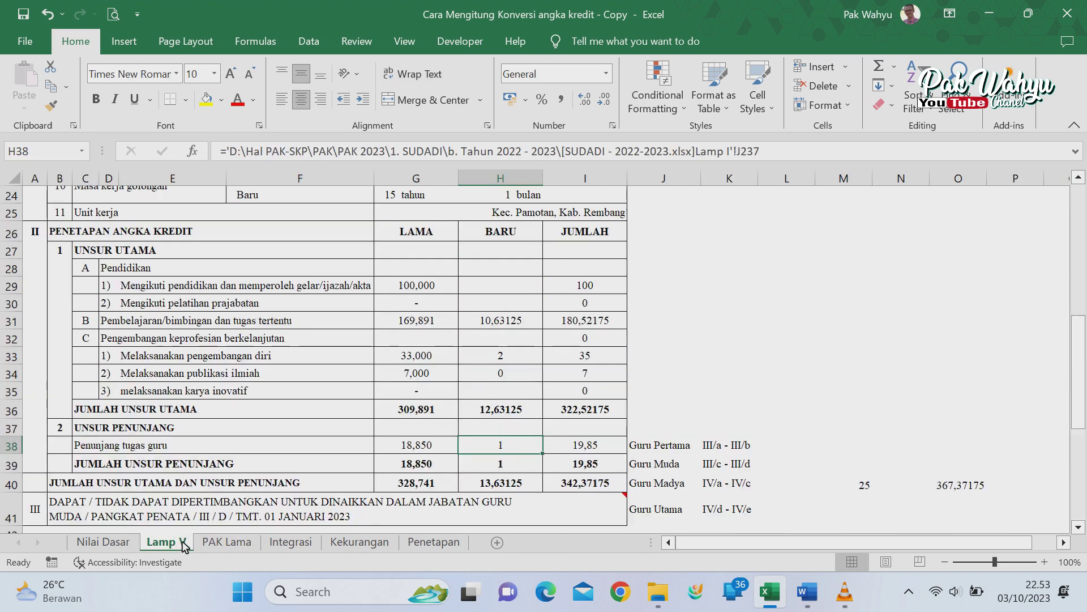
pyautogui.click(584, 416)
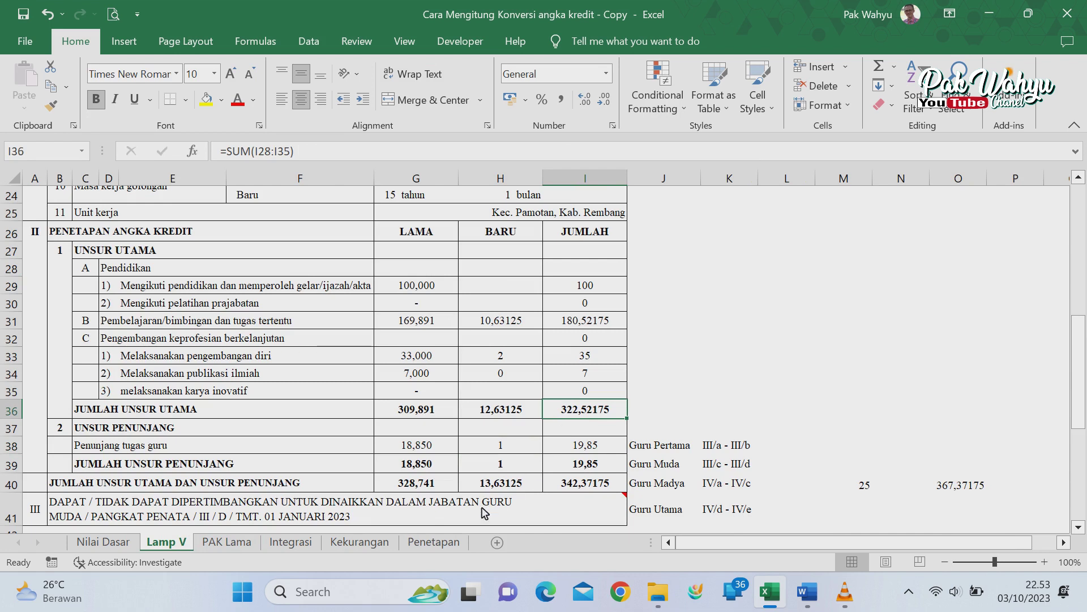
pyautogui.click(216, 548)
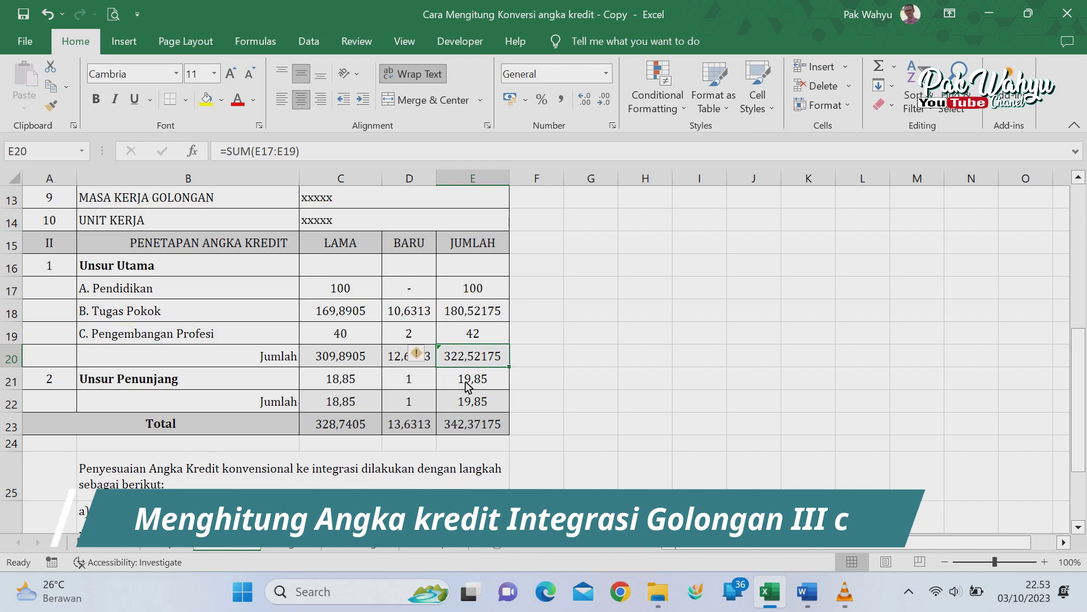
# Step: Compare the JUMLAH value of Unsur Penunjang in PAK Lama with I39 in Lamp V, and inspect the grand total in I40
pyautogui.click(492, 392)
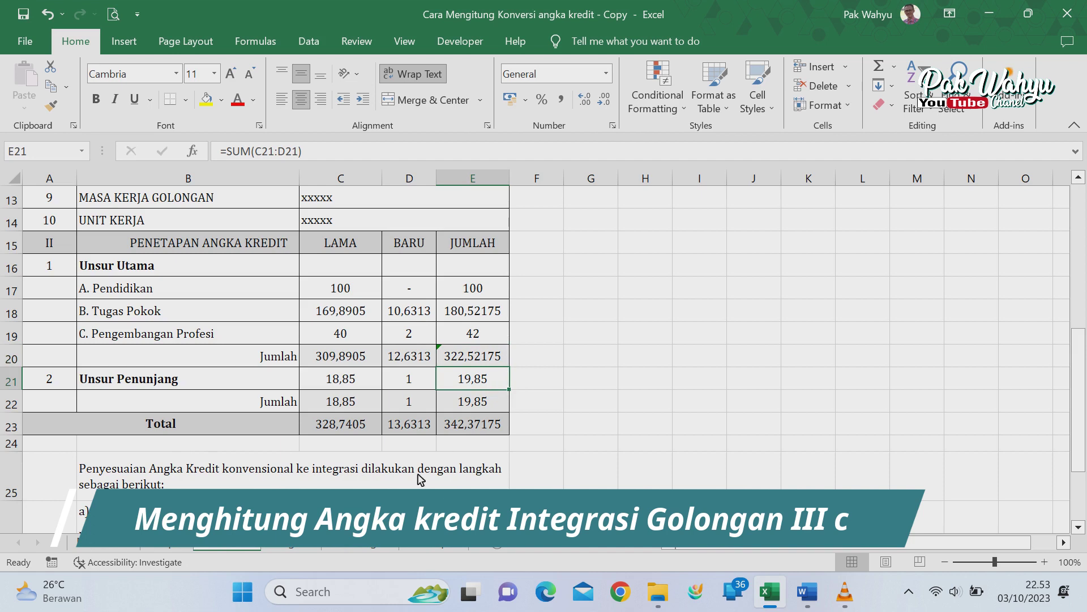
pyautogui.hotkey('ctrl', 'pageup')
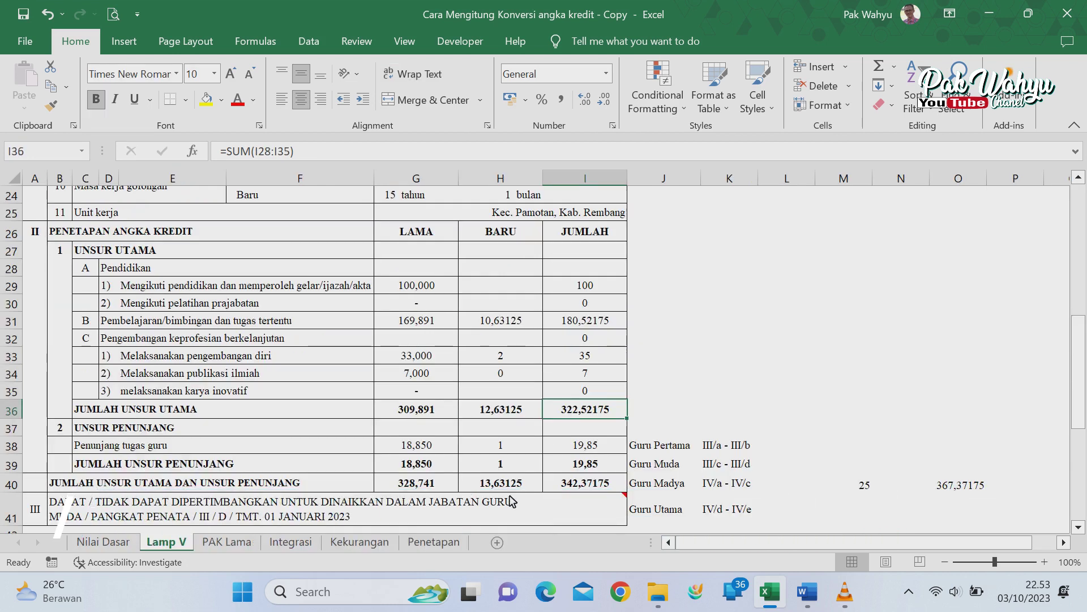
pyautogui.click(585, 468)
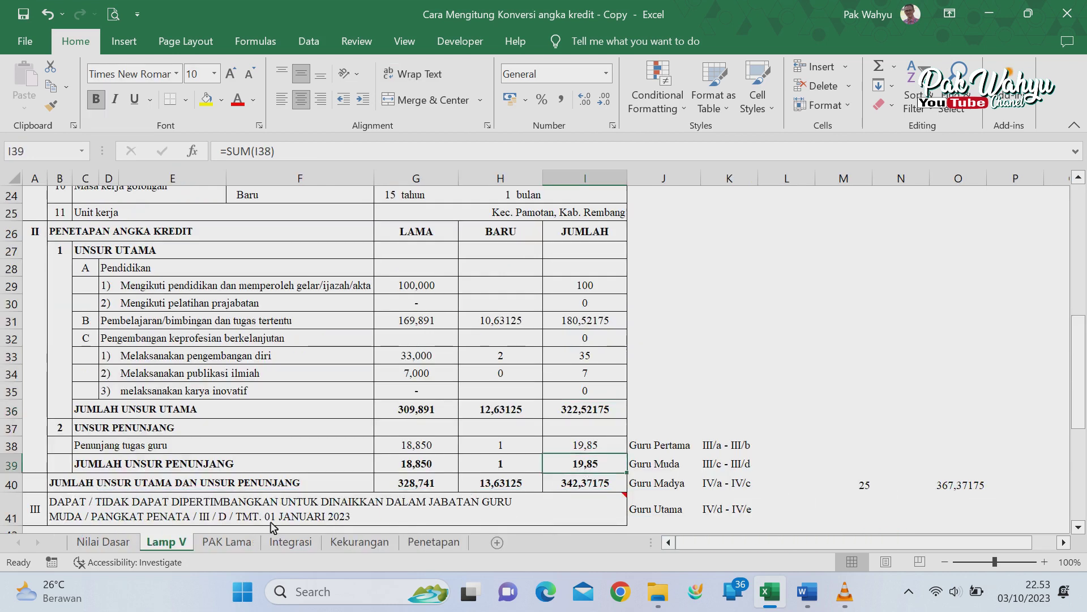
pyautogui.click(602, 483)
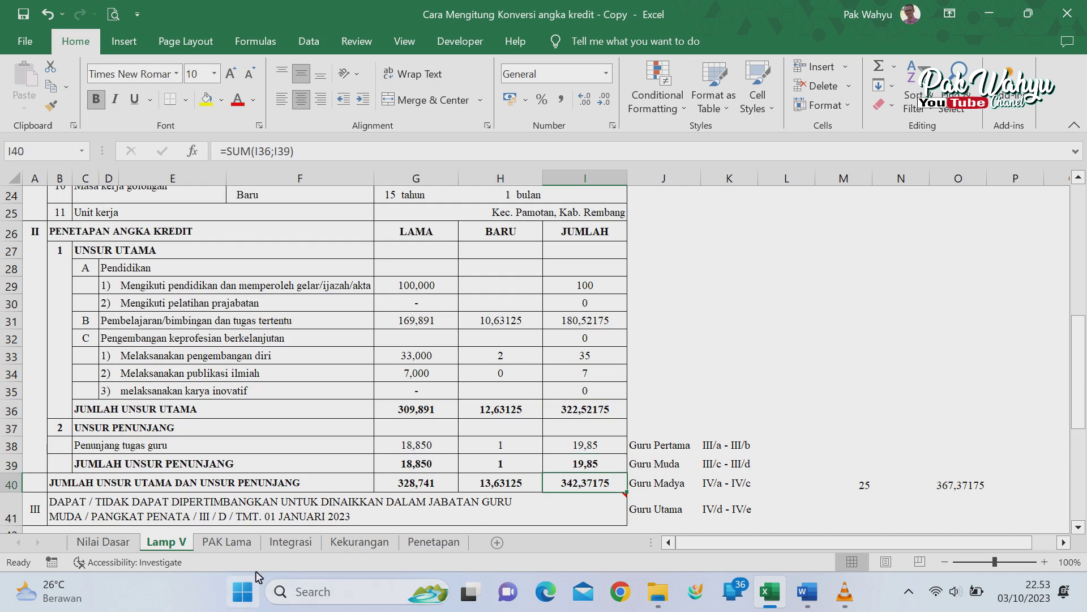
pyautogui.click(243, 545)
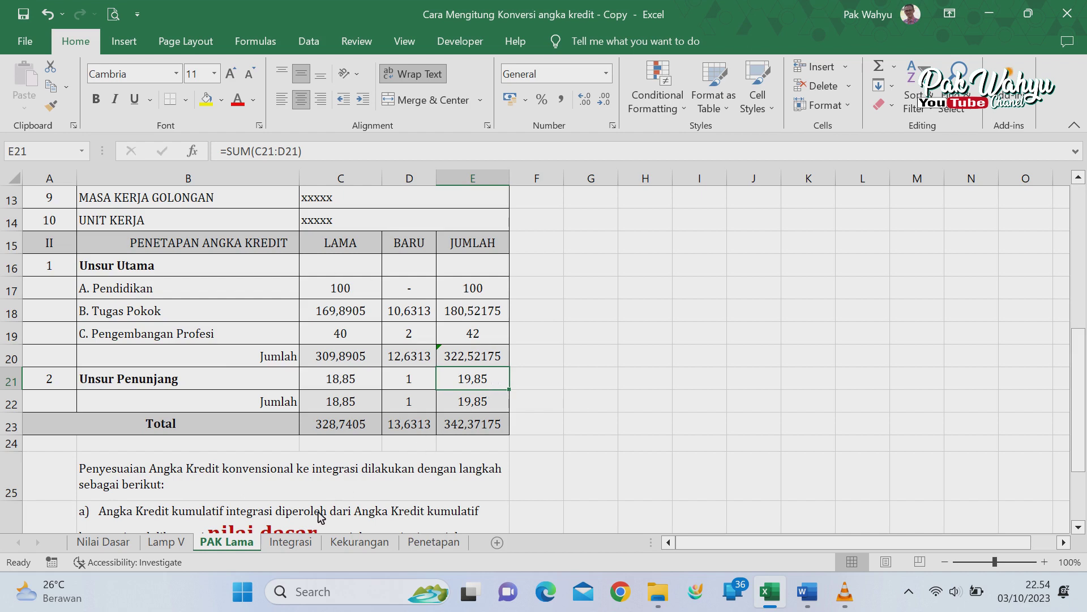
# Step: Review the personal details in B5:C14 of the Integrasi sheet, down to the integrated credit calculation table
pyautogui.click(290, 542)
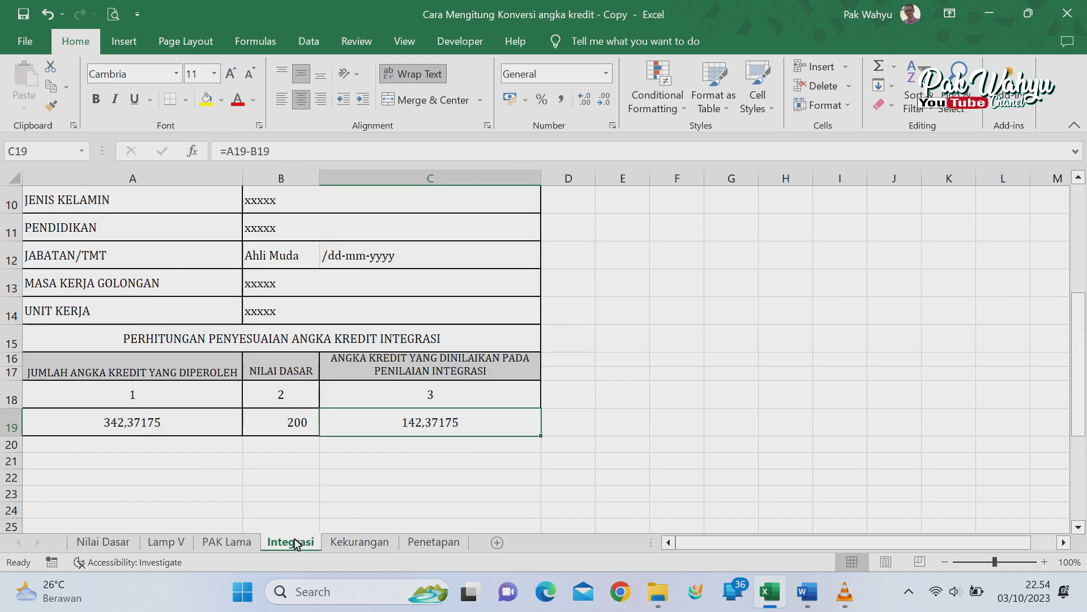
pyautogui.scroll(3, 336, 404)
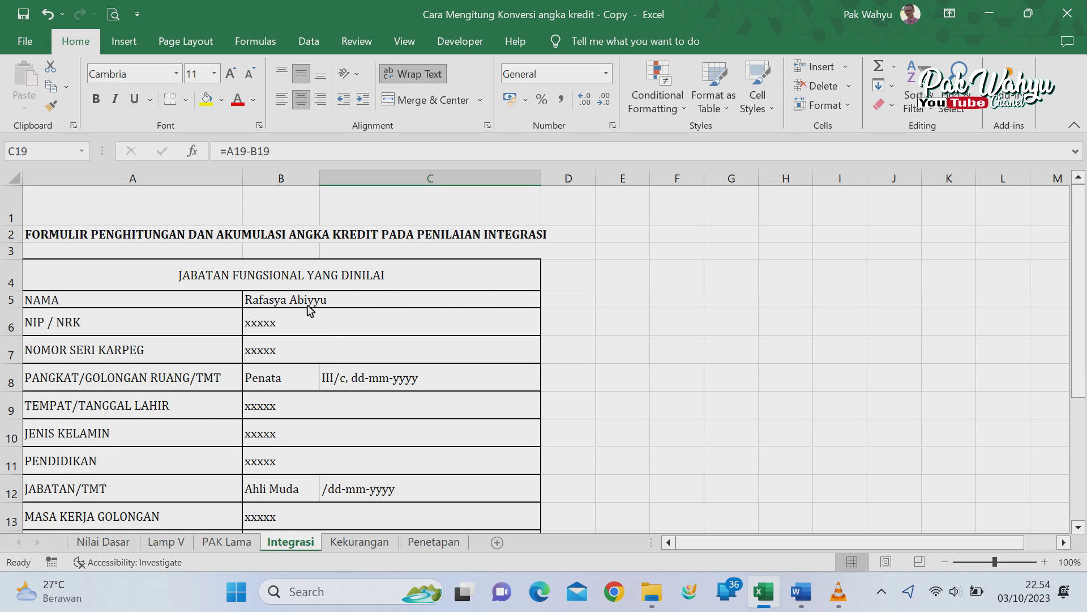
pyautogui.moveTo(306, 300); pyautogui.dragTo(463, 510)
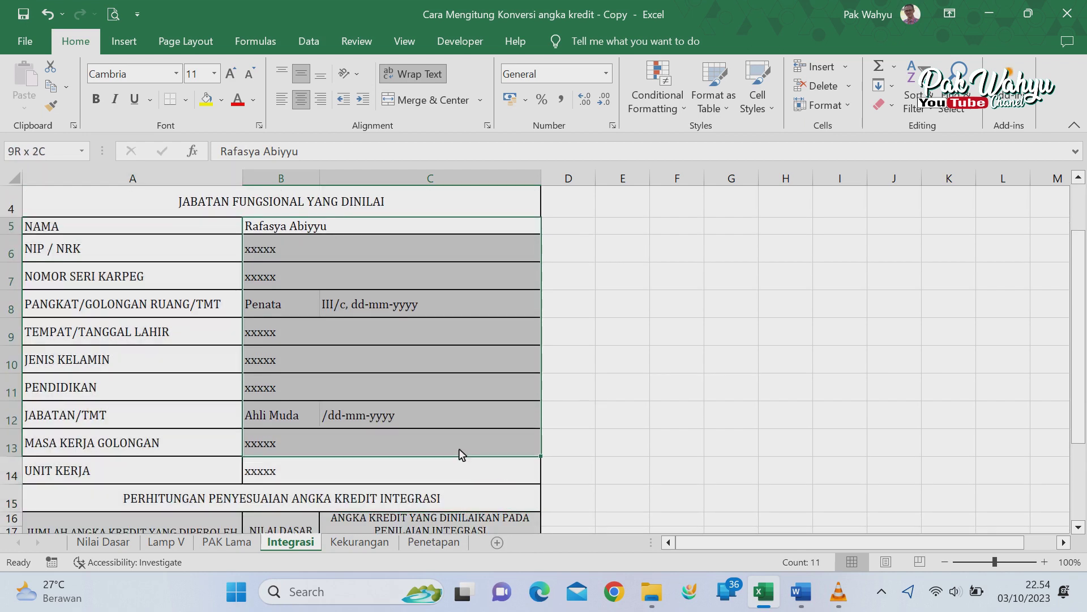
pyautogui.moveTo(458, 469); pyautogui.dragTo(457, 468)
pyautogui.scroll(-1, 533, 371)
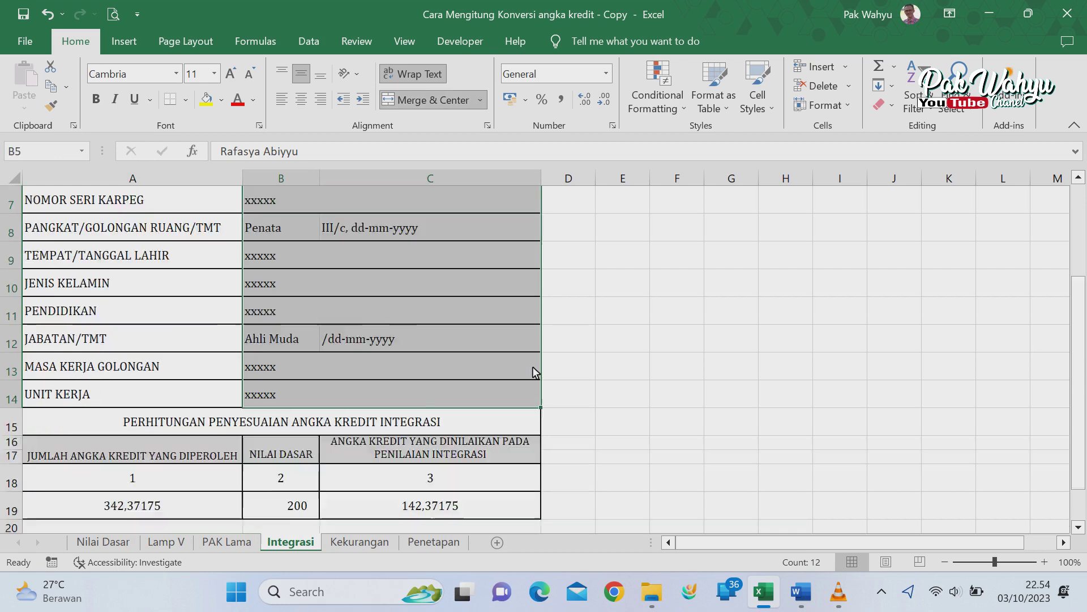
pyautogui.scroll(-2, 533, 371)
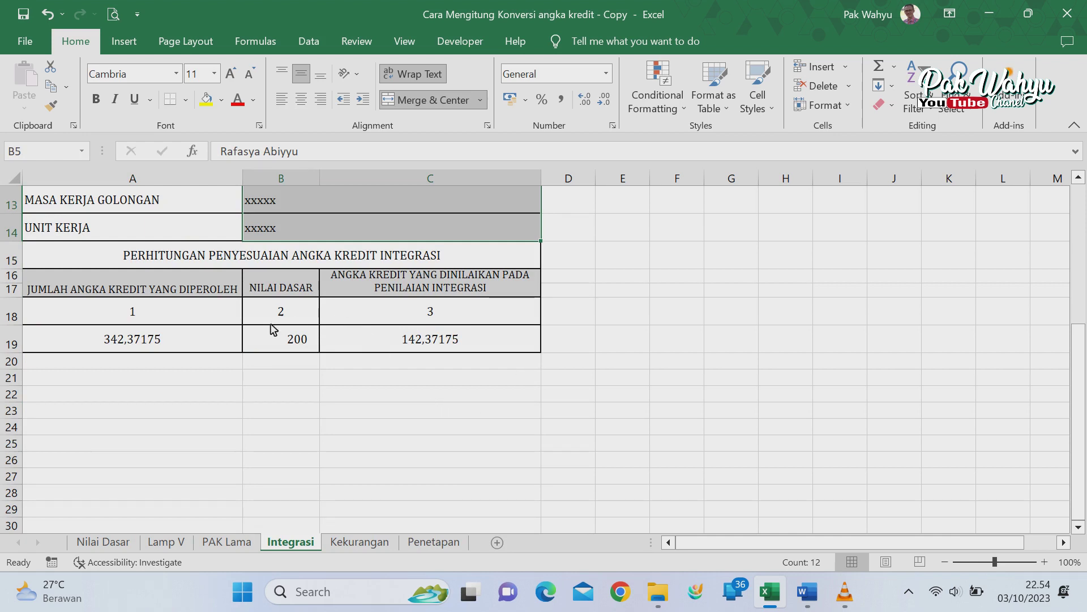
# Step: Trace the obtained credit total in A19 of Integrasi back to E23 in PAK Lama and the grand total in Lamp V
pyautogui.click(182, 342)
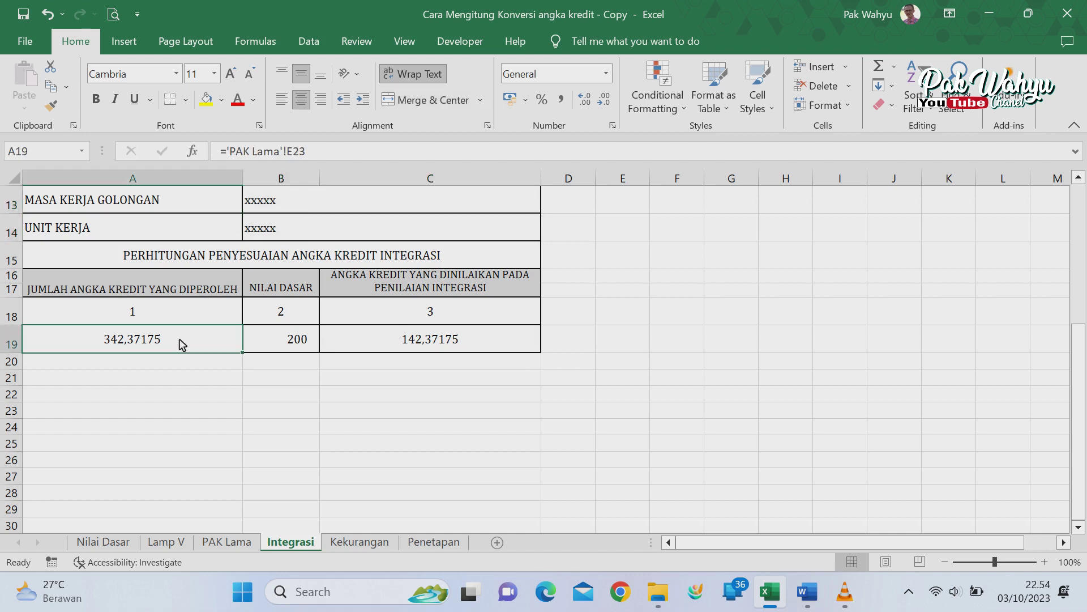
pyautogui.click(212, 542)
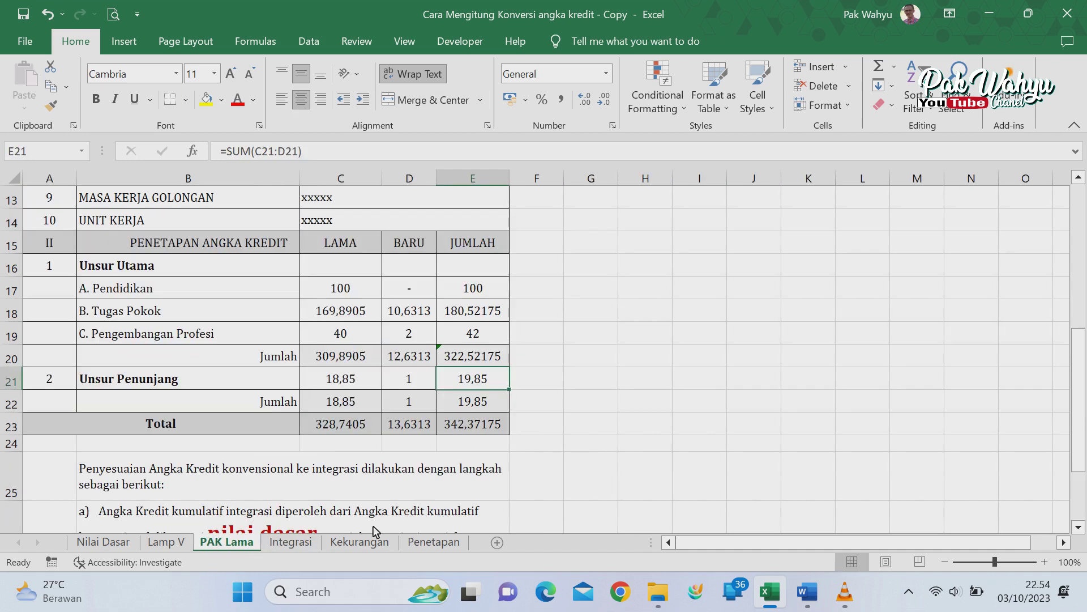
pyautogui.click(490, 428)
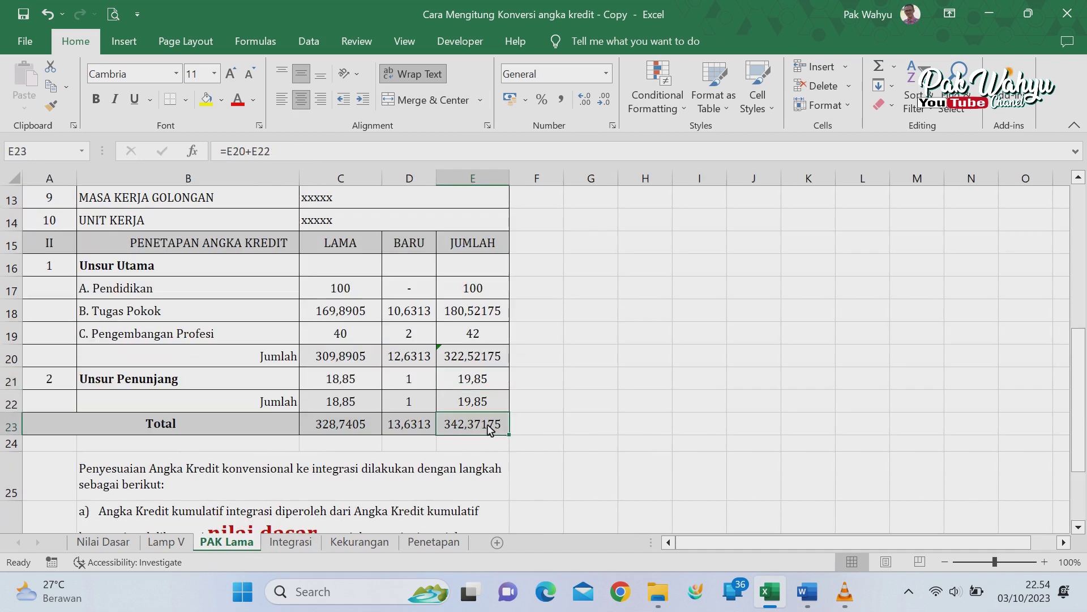
pyautogui.click(180, 542)
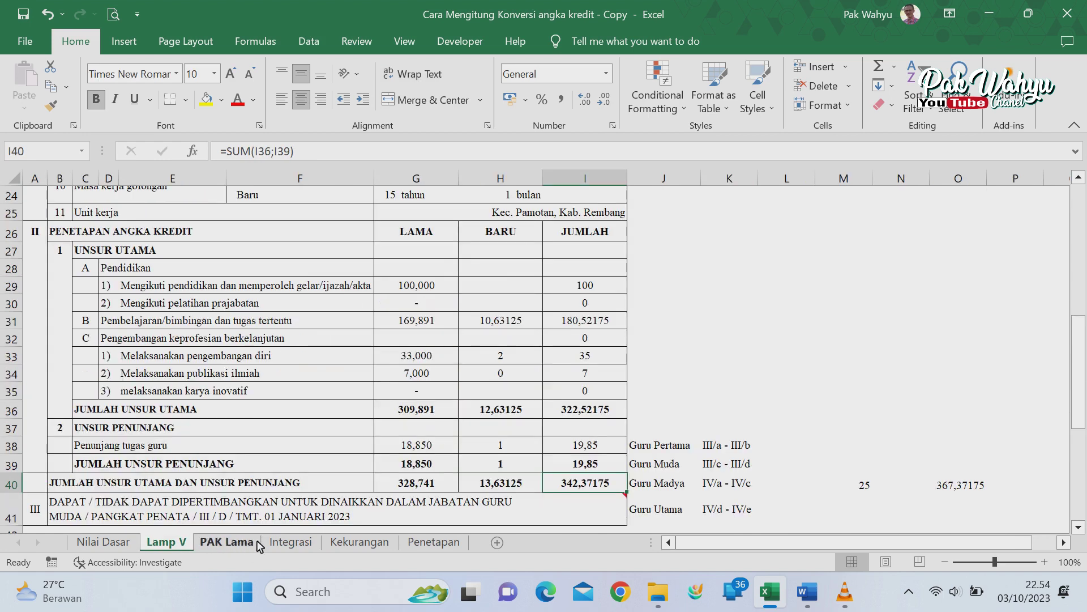
pyautogui.click(287, 543)
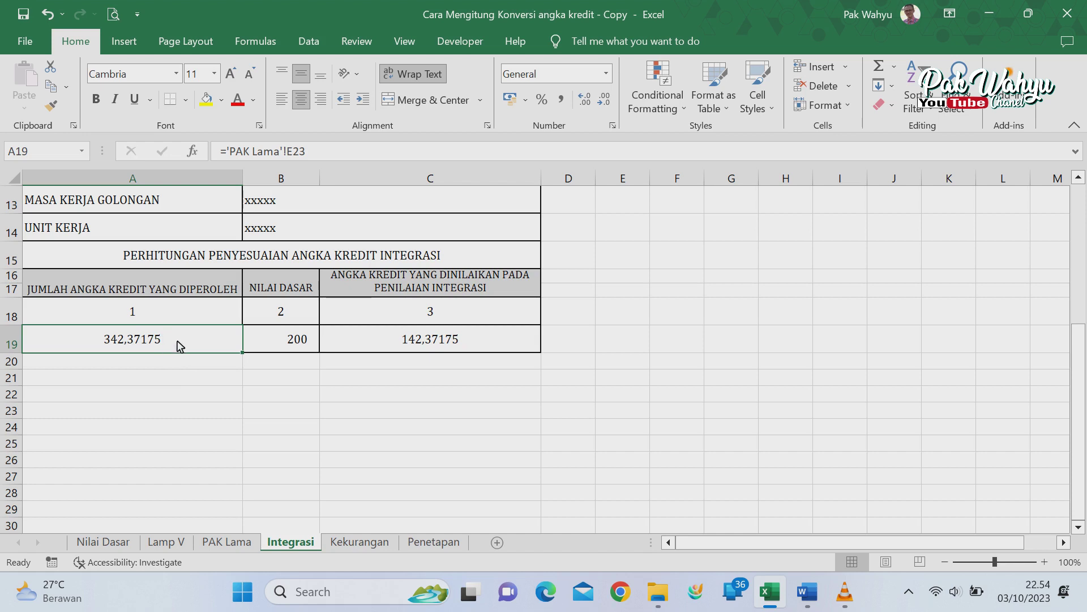
# Step: Check the NILAI DASAR value in B19 of Integrasi against the III/c row of the Nilai Dasar sheet
pyautogui.click(306, 291)
pyautogui.click(300, 348)
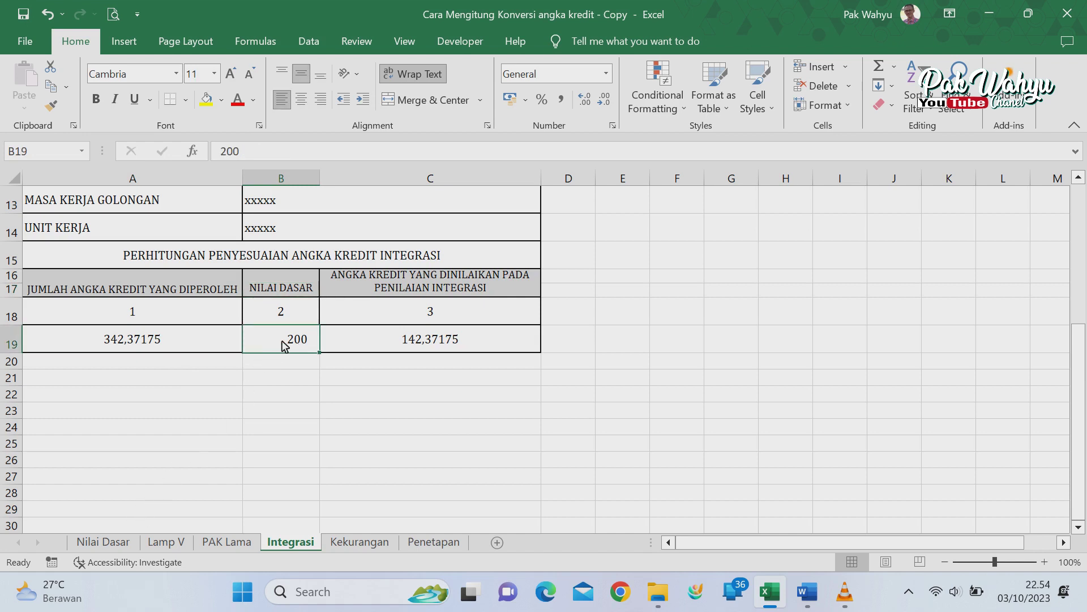
pyautogui.click(103, 541)
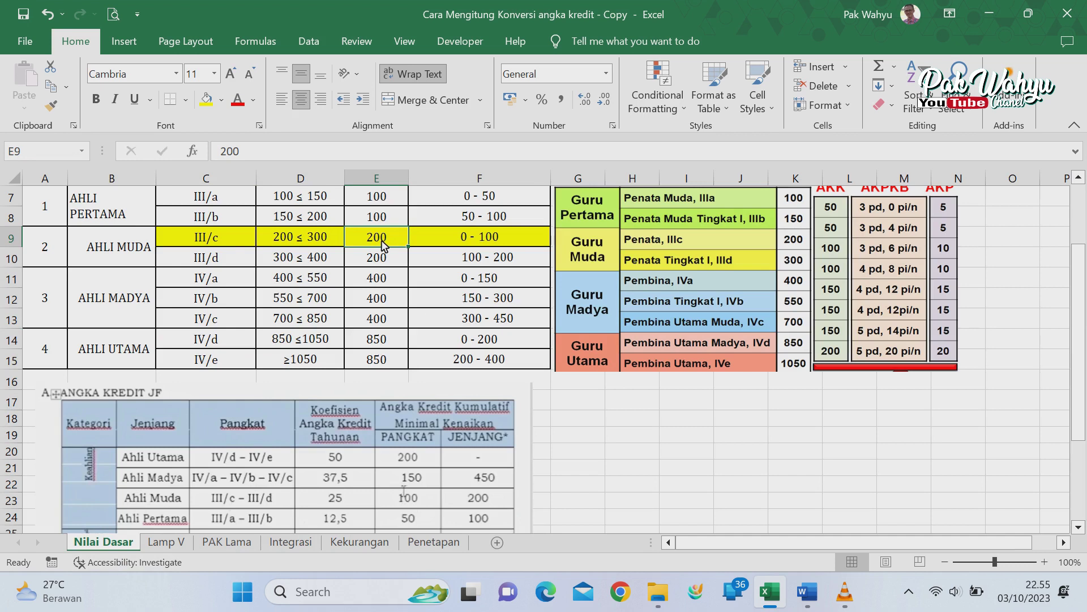
pyautogui.scroll(2, 383, 245)
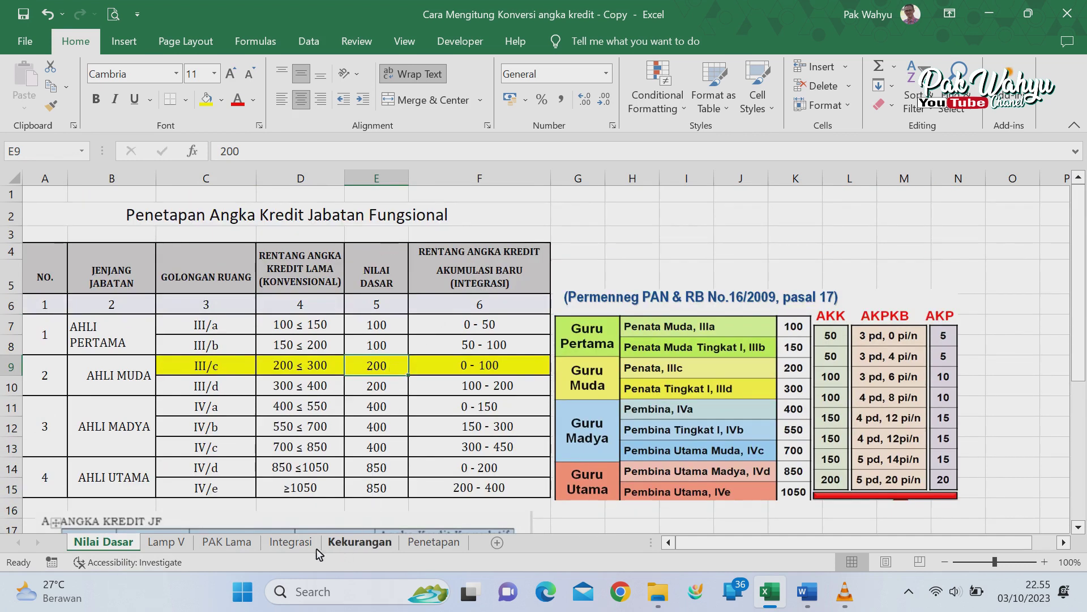
pyautogui.click(291, 541)
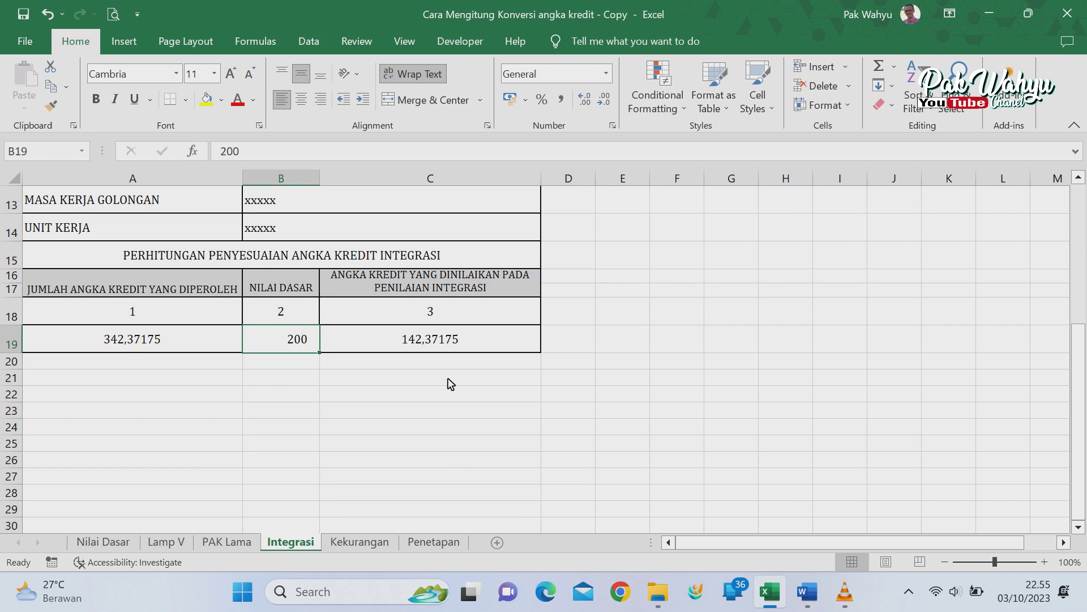
# Step: Inspect how C19 in Integrasi subtracts the base value in B19 from the obtained credit total in A19
pyautogui.click(413, 346)
pyautogui.click(172, 341)
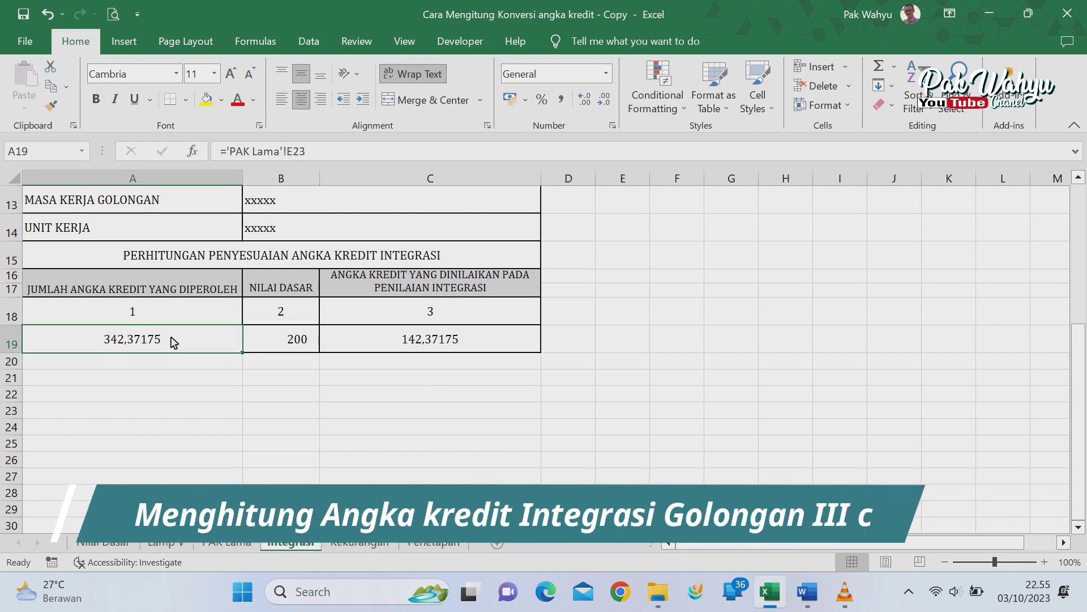
pyautogui.click(283, 345)
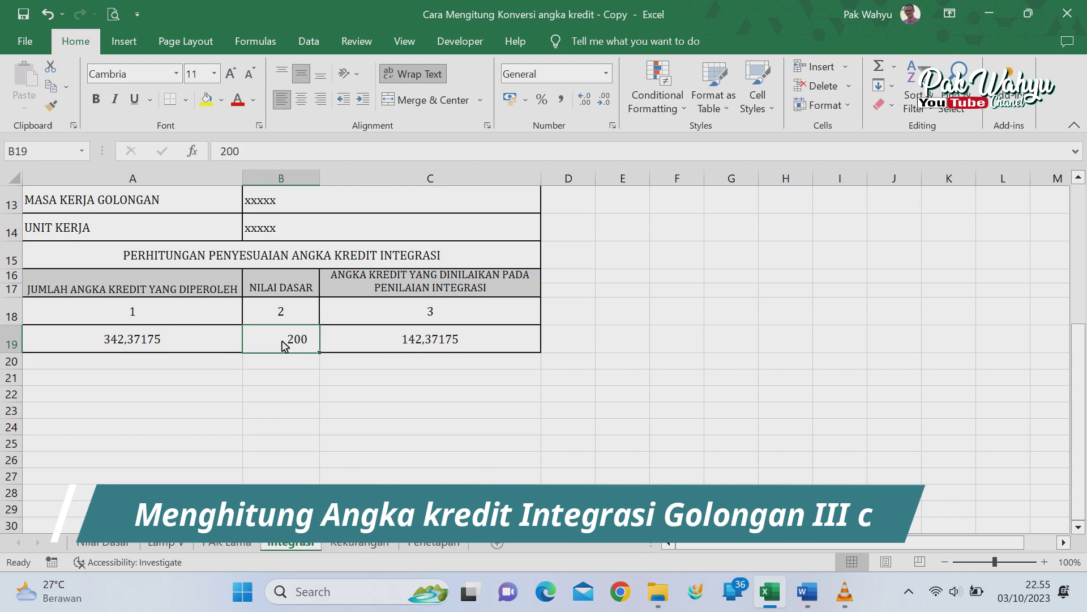
pyautogui.click(379, 342)
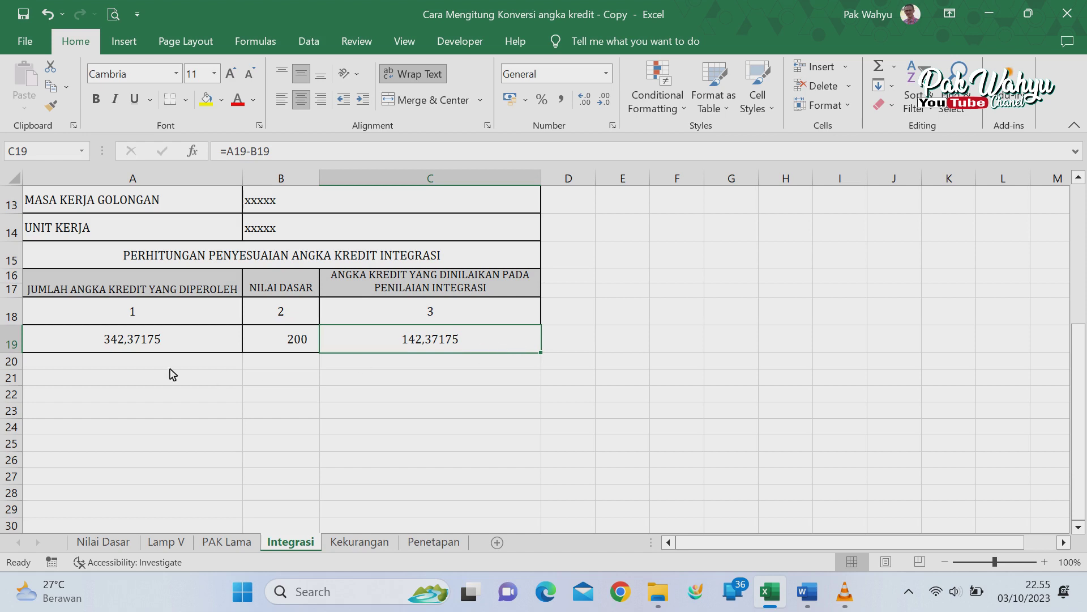
pyautogui.click(153, 339)
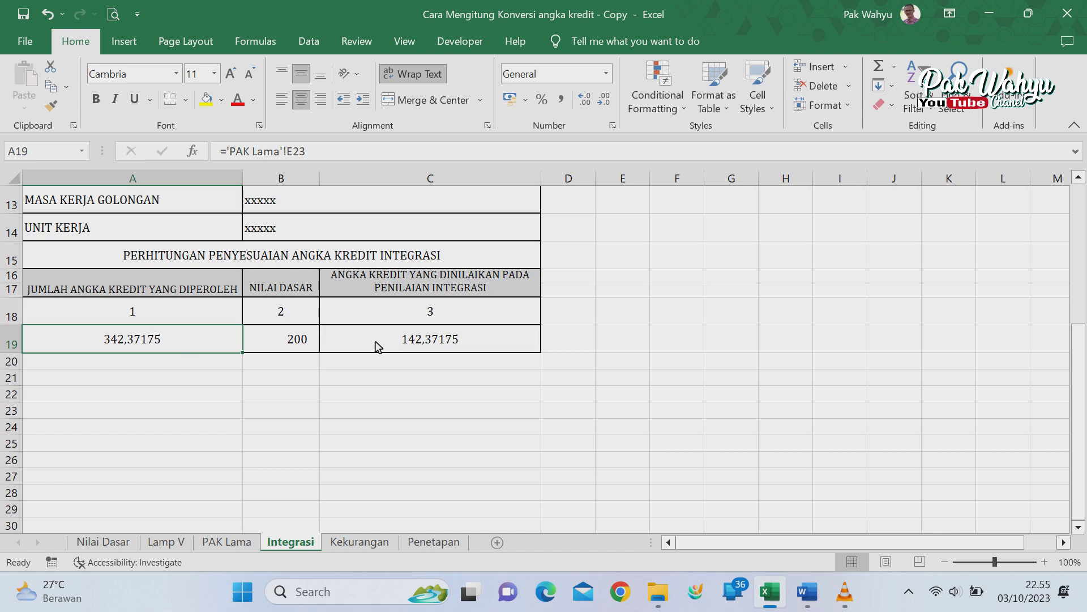
pyautogui.click(309, 341)
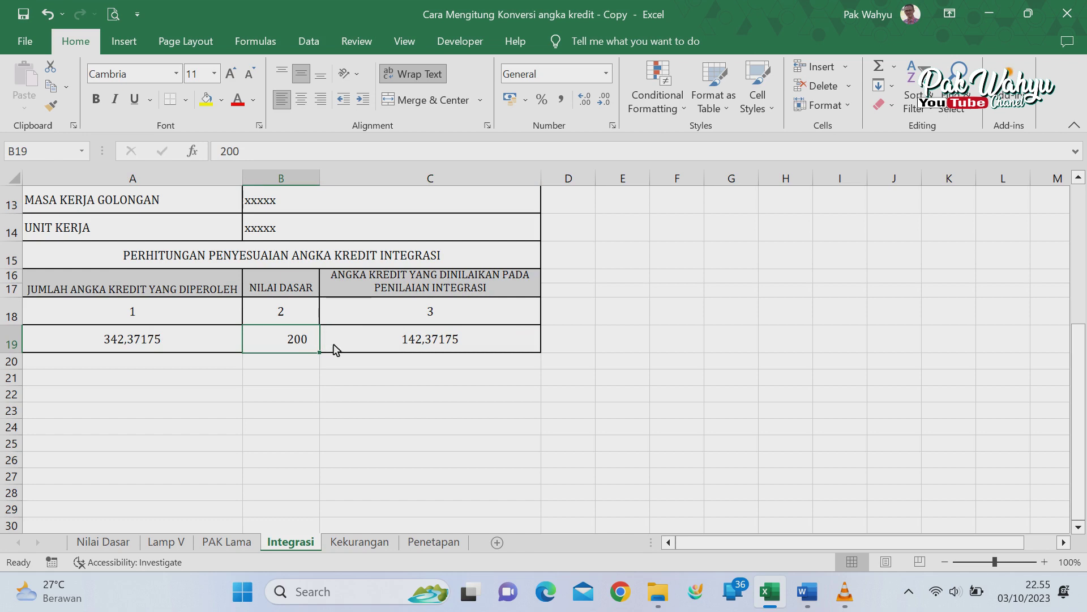
pyautogui.click(427, 349)
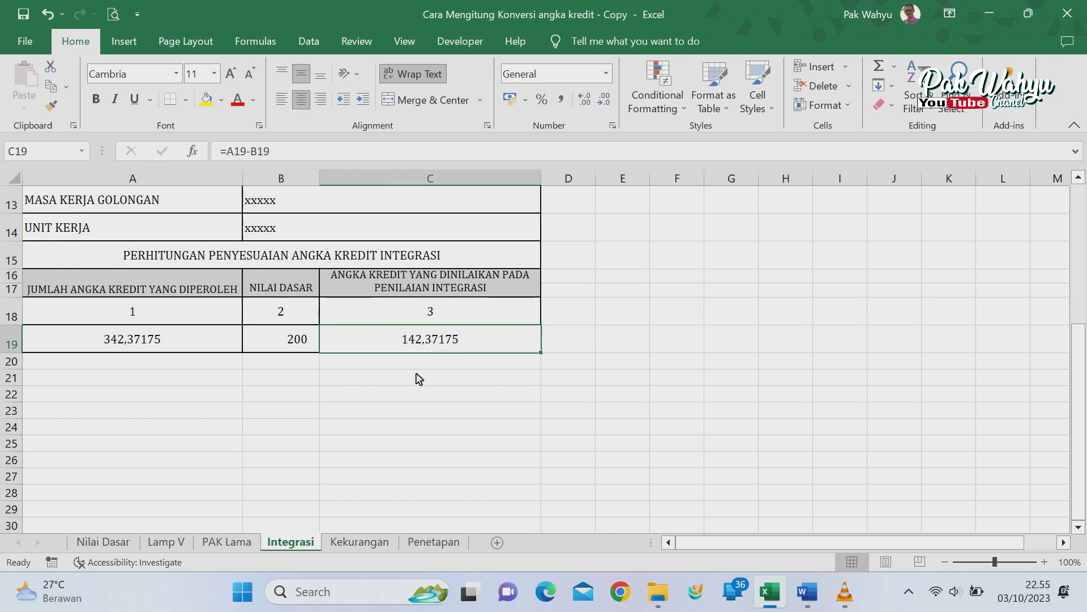
# Step: Review the Kekurangan form's personal details and conversion table, and select the conventional credit block B25:C30
pyautogui.click(361, 542)
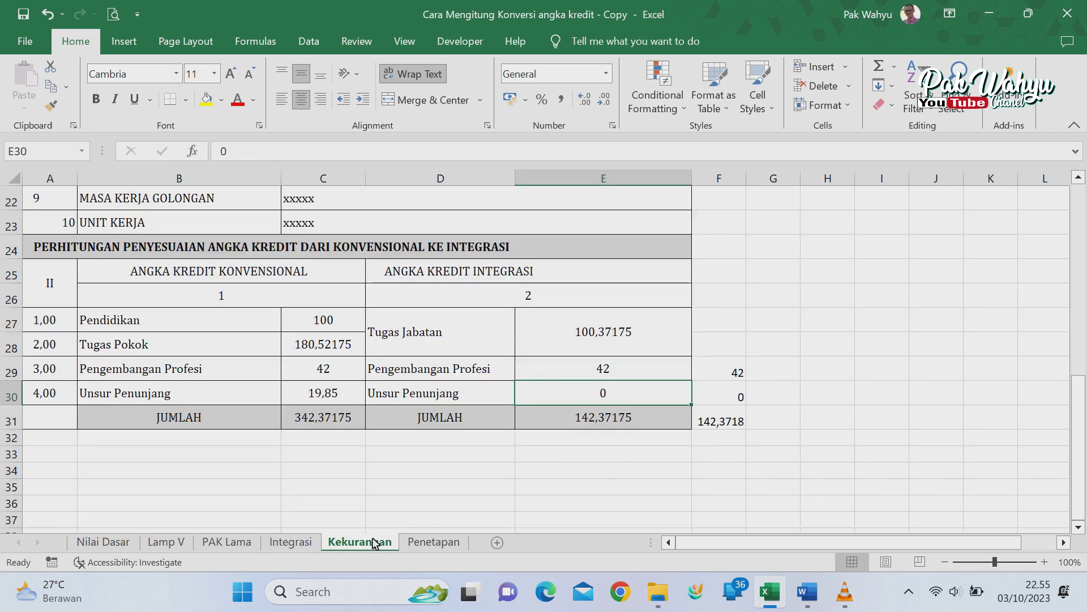
pyautogui.scroll(6, 395, 385)
pyautogui.scroll(-1, 396, 383)
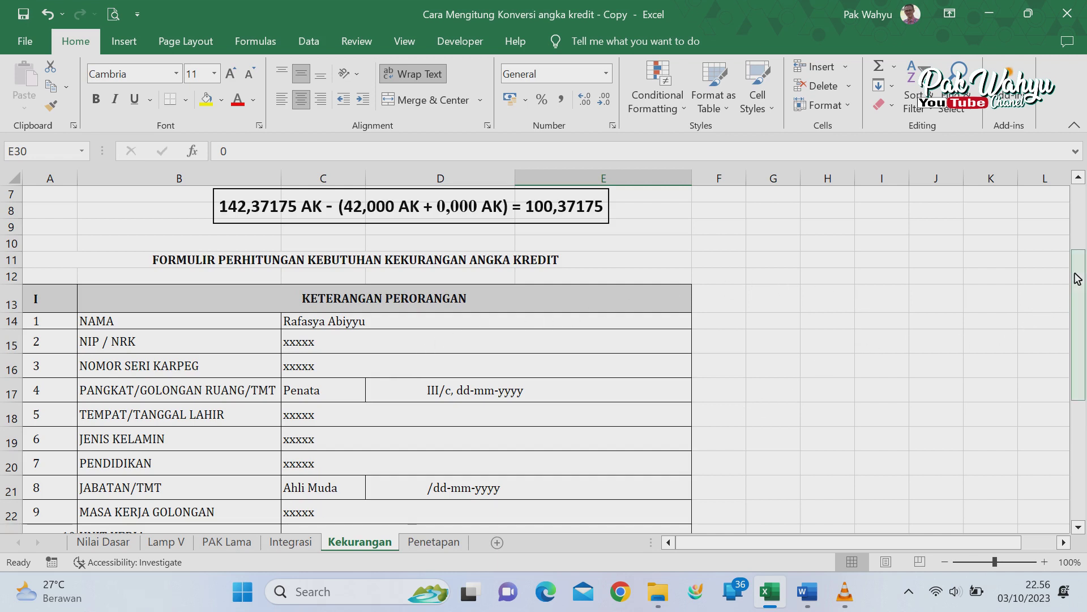
pyautogui.moveTo(1084, 279); pyautogui.dragTo(827, 410)
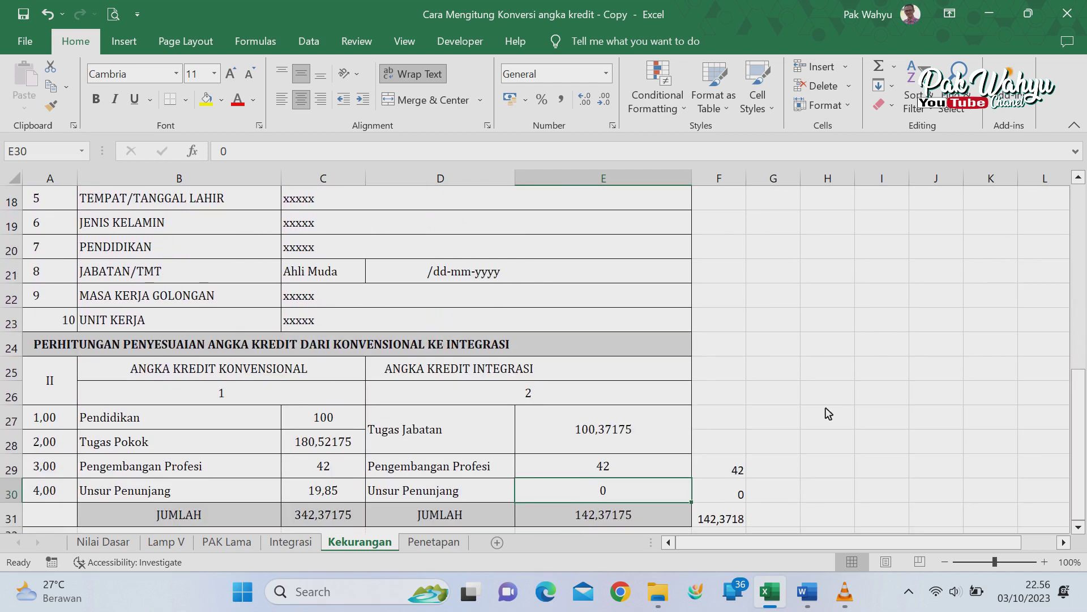
pyautogui.scroll(-2, 651, 351)
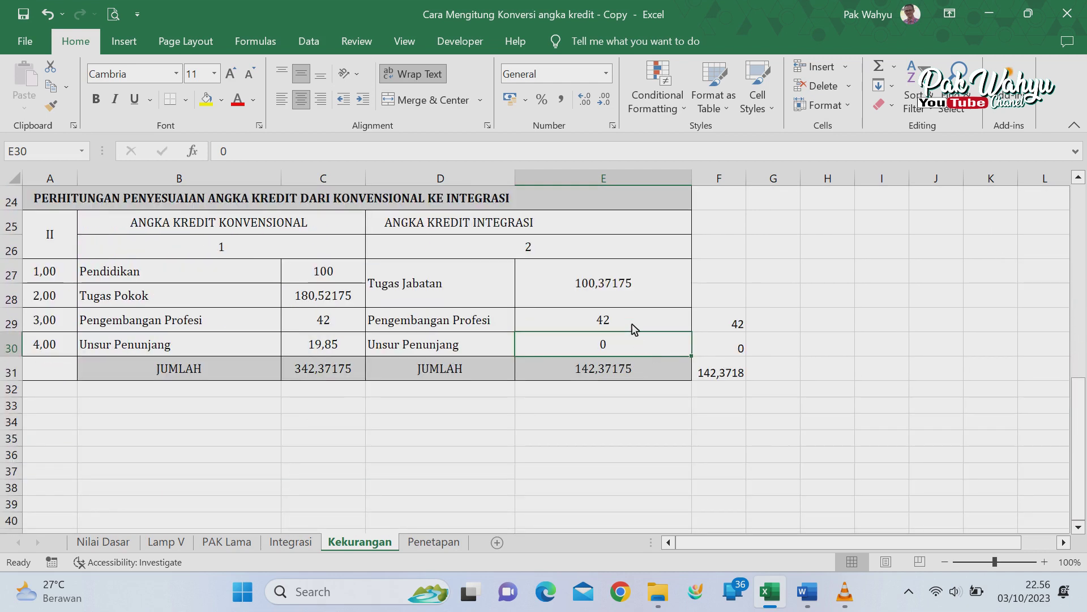
pyautogui.scroll(1, 281, 310)
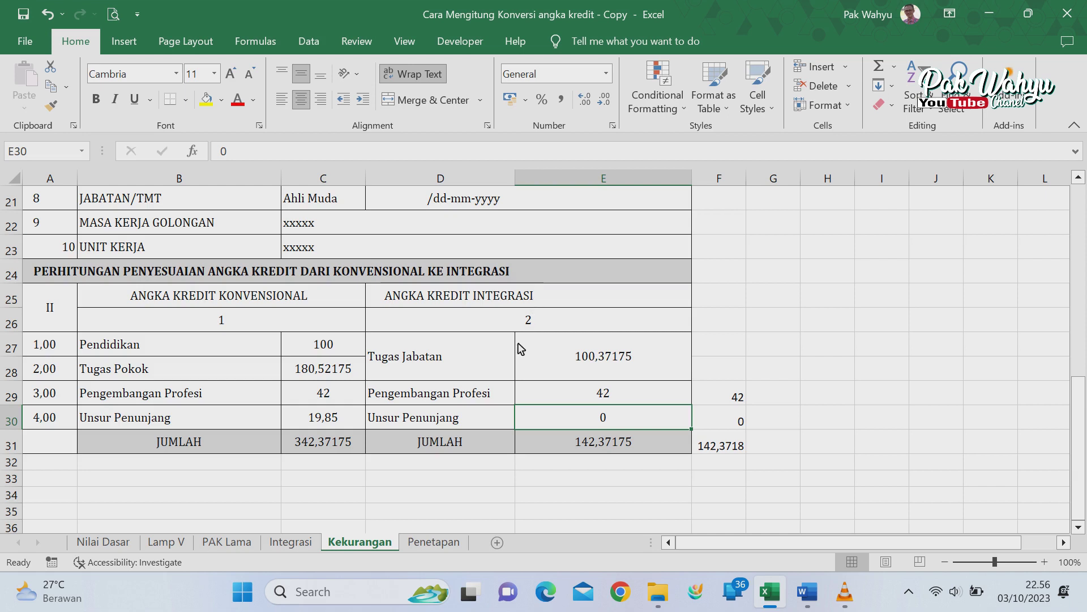
pyautogui.moveTo(192, 295); pyautogui.dragTo(239, 418)
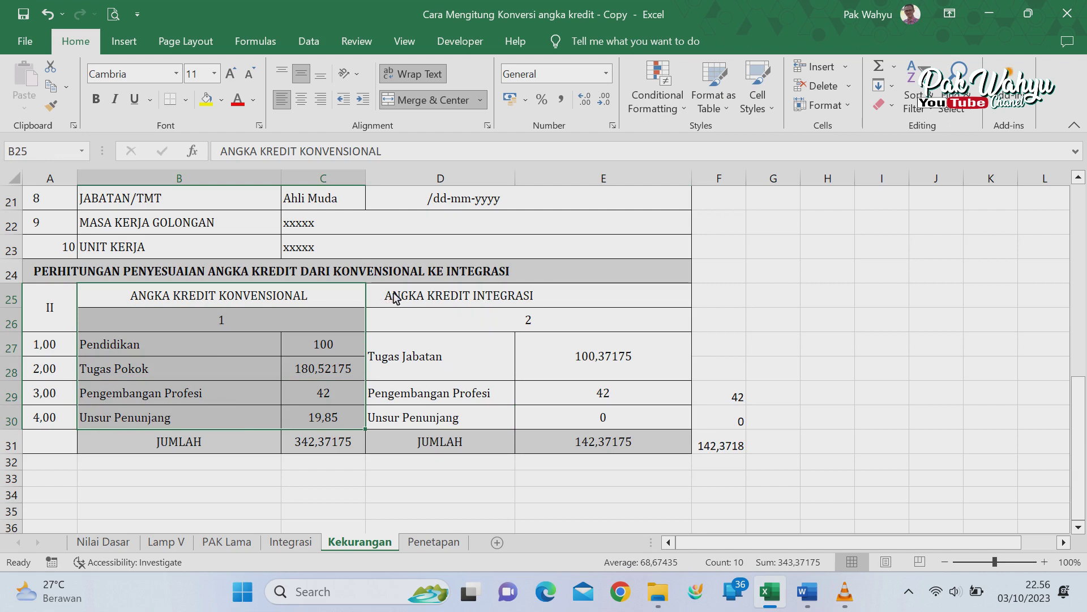
# Step: Select the integrated credit block D25:E29 in Kekurangan and trace the Pendidikan value in C27 to E17 in PAK Lama
pyautogui.moveTo(395, 299); pyautogui.dragTo(619, 396)
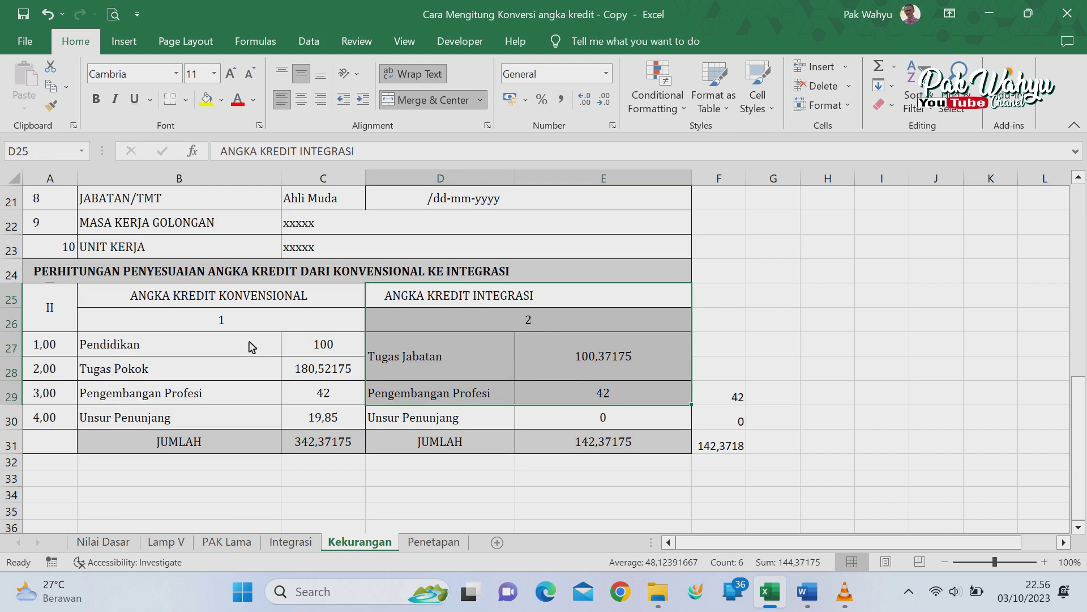
pyautogui.click(306, 349)
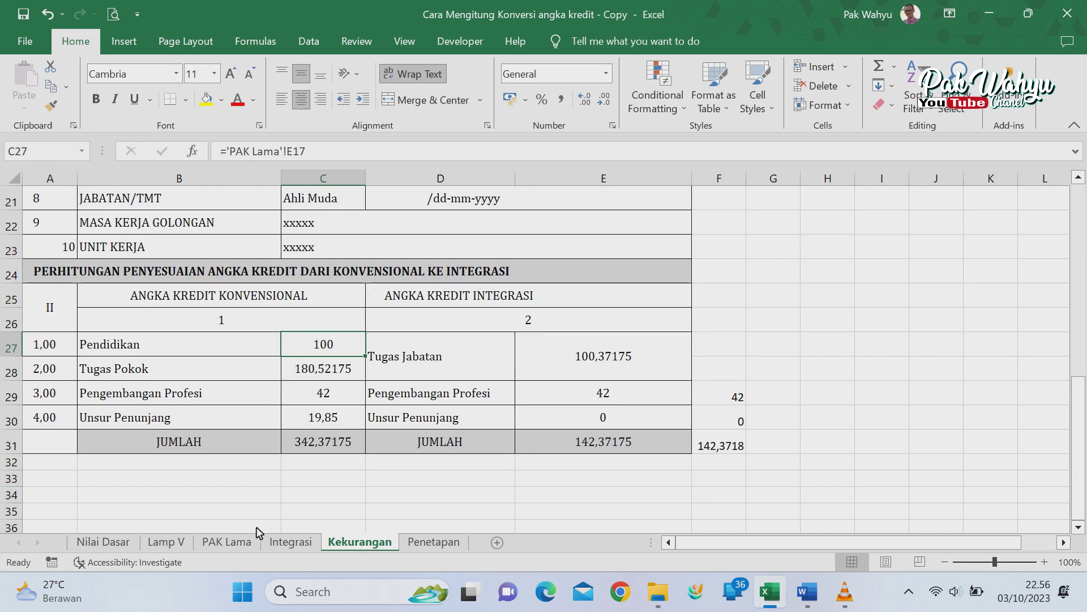
pyautogui.click(277, 544)
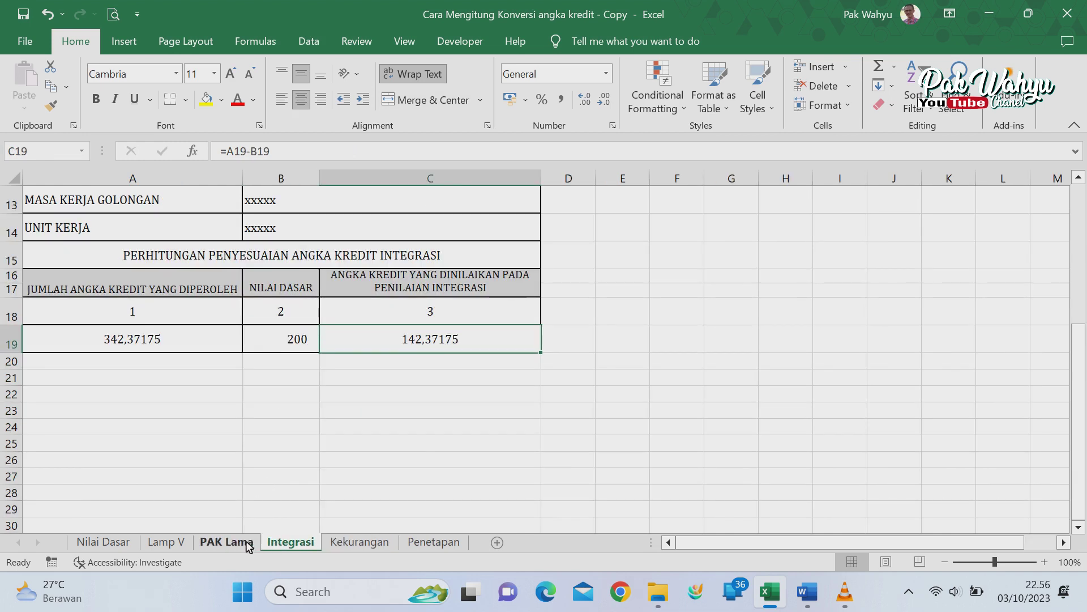
pyautogui.click(227, 542)
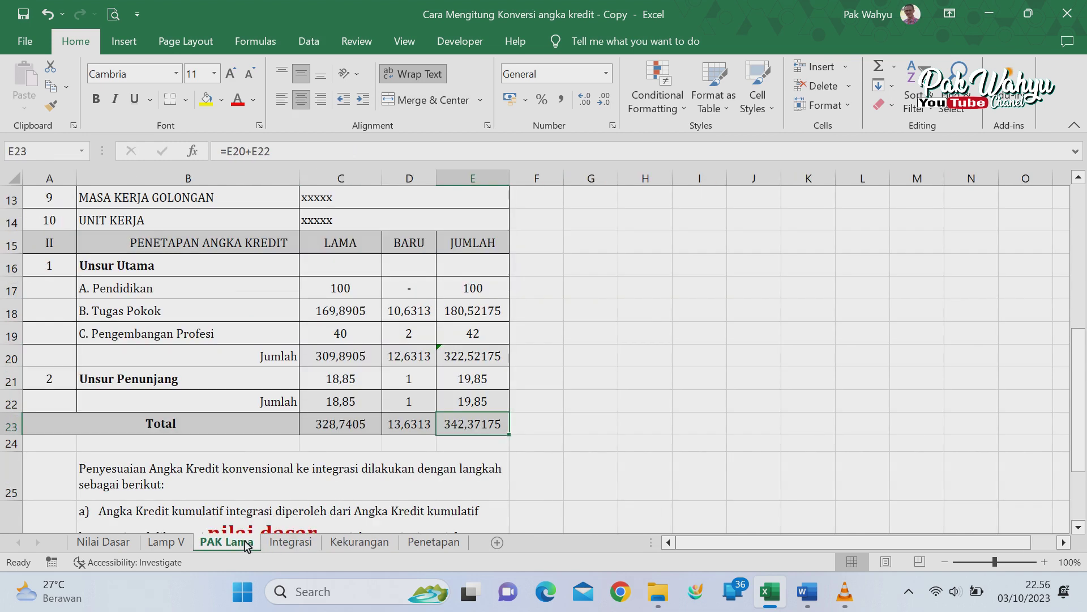
pyautogui.click(486, 290)
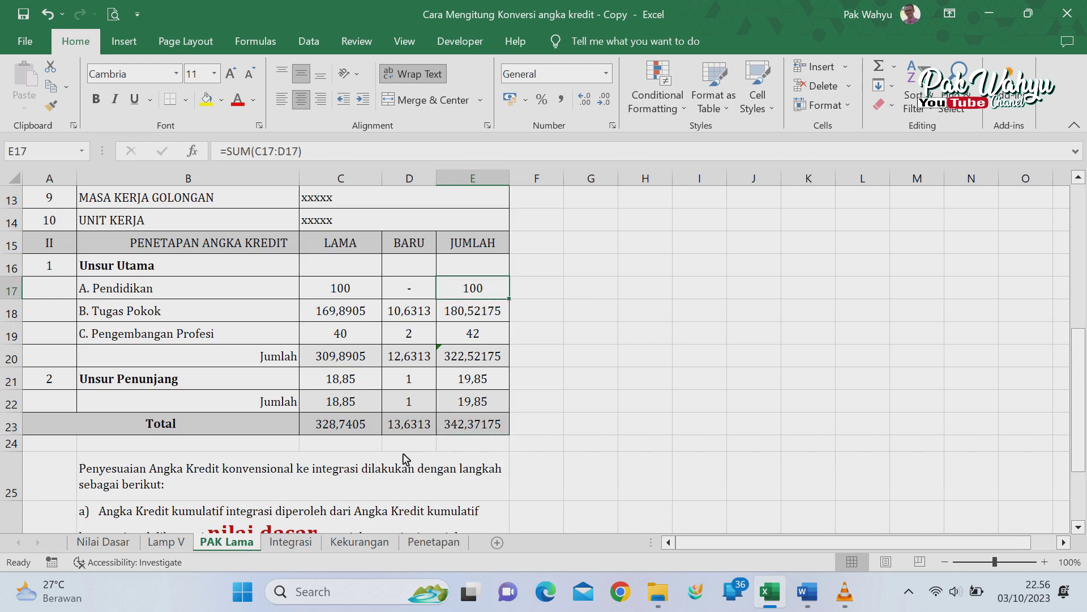
pyautogui.click(336, 543)
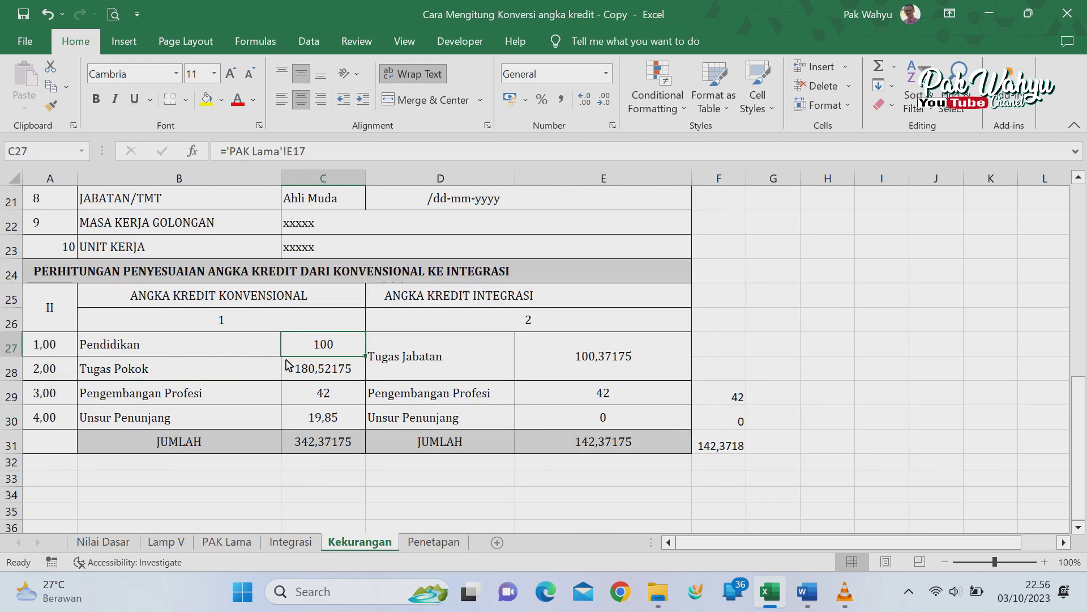
# Step: Check the Tugas Pokok and Pengembangan Profesi values in C28 and C29 of Kekurangan against E18 and E19 in PAK Lama
pyautogui.click(315, 374)
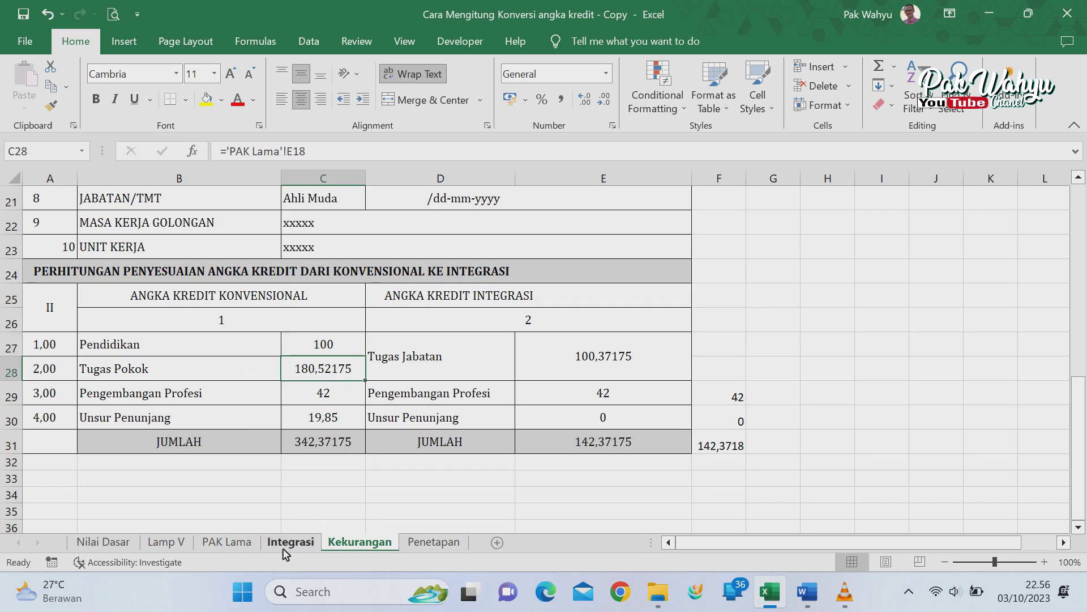
pyautogui.click(233, 544)
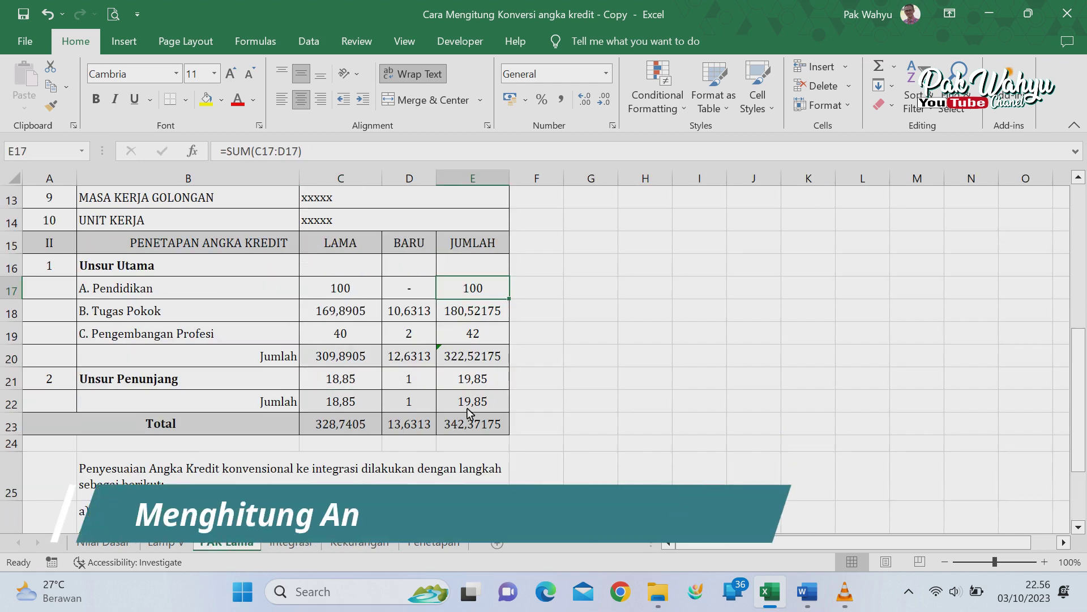
pyautogui.click(481, 314)
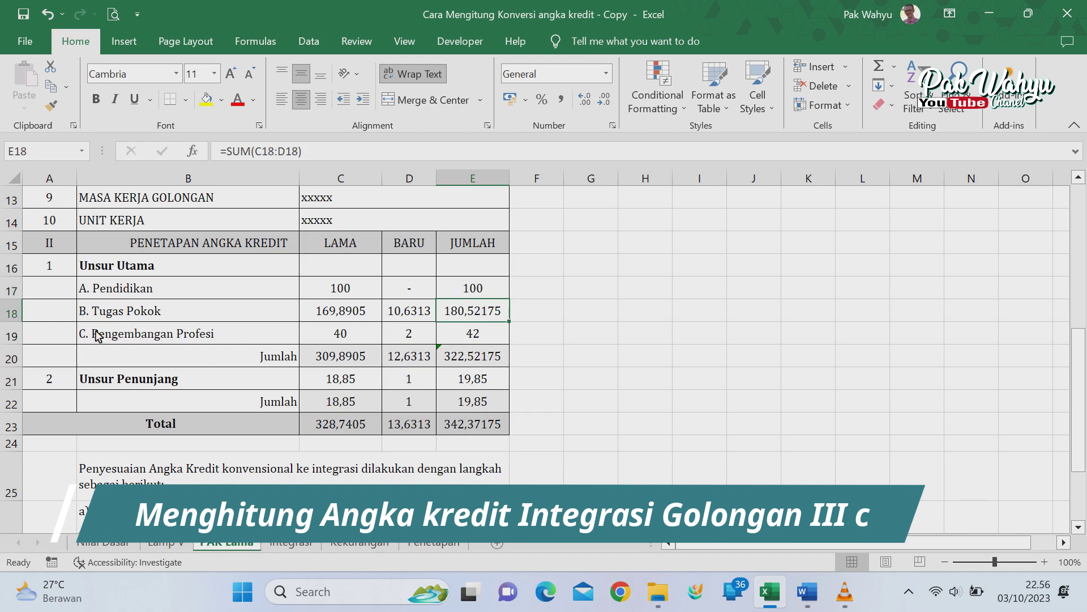
pyautogui.click(479, 339)
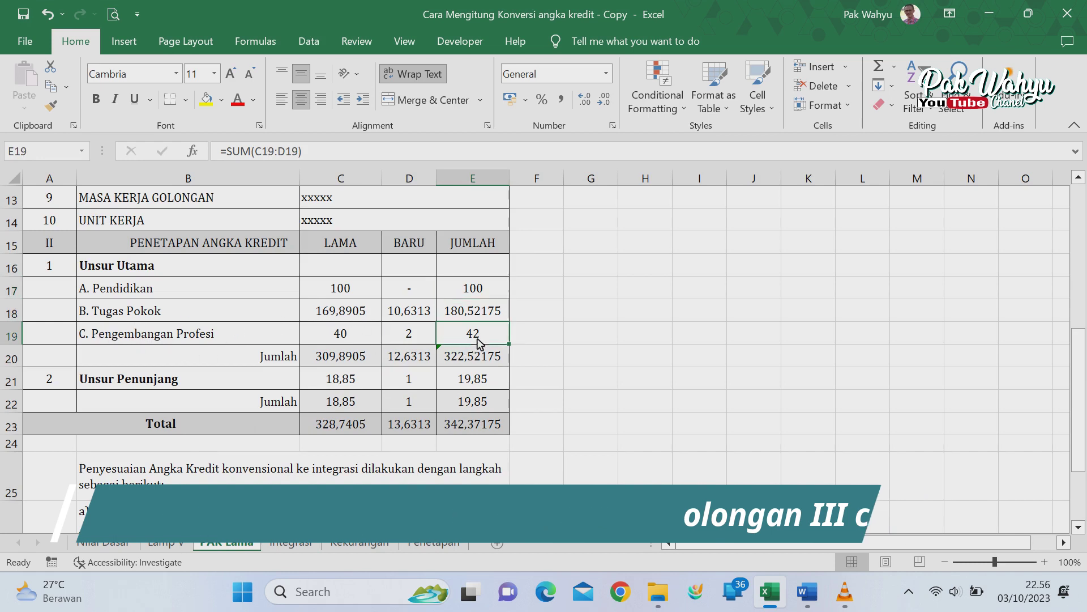
pyautogui.click(360, 542)
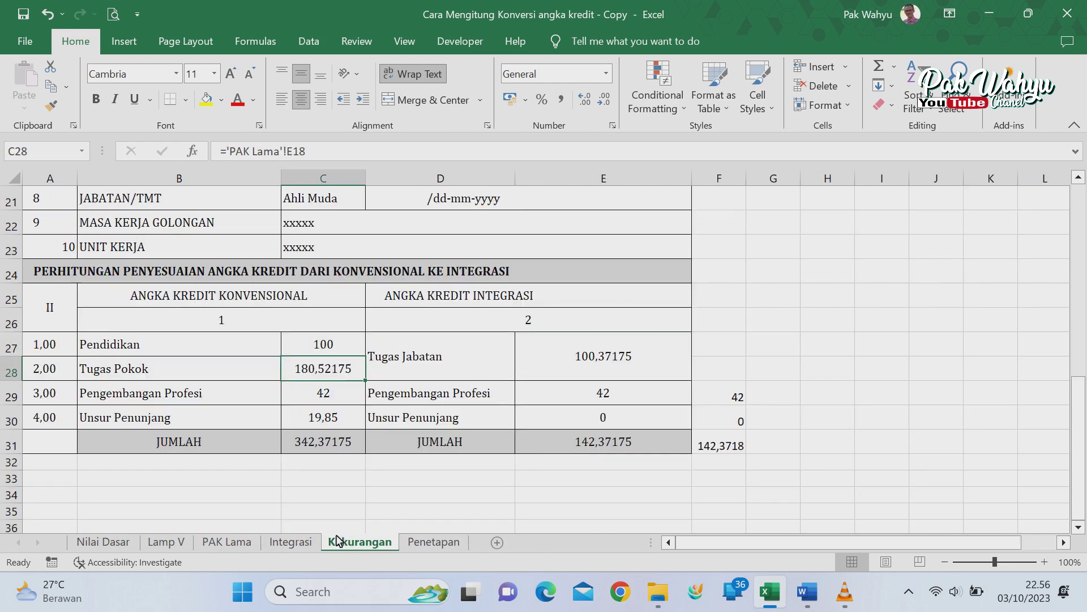
pyautogui.click(343, 398)
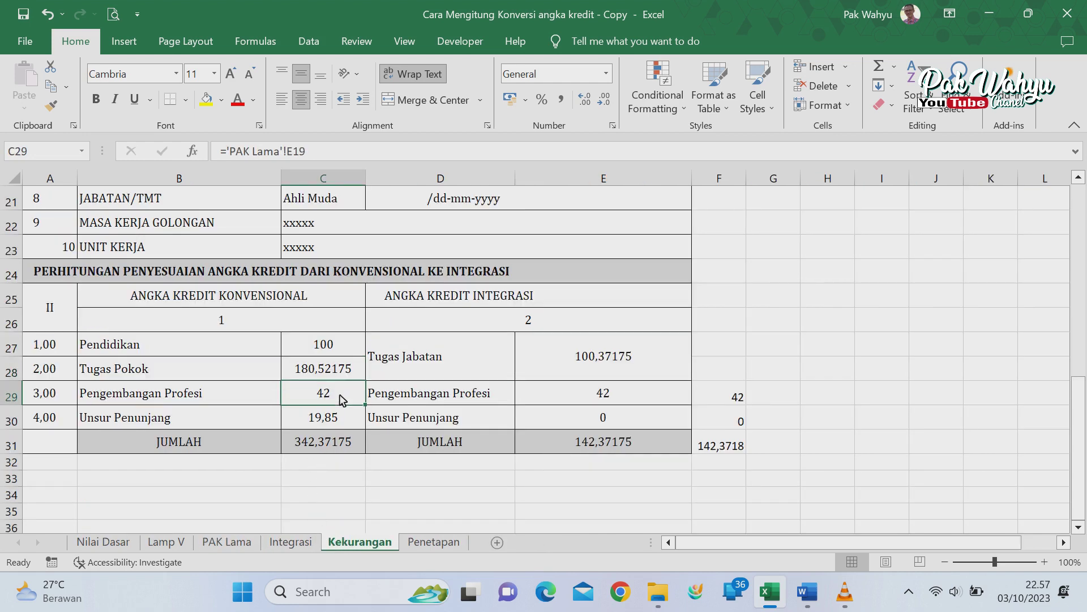
# Step: Recheck the conventional Pendidikan value in C27 of Kekurangan against its source cell E17 in PAK Lama
pyautogui.click(344, 349)
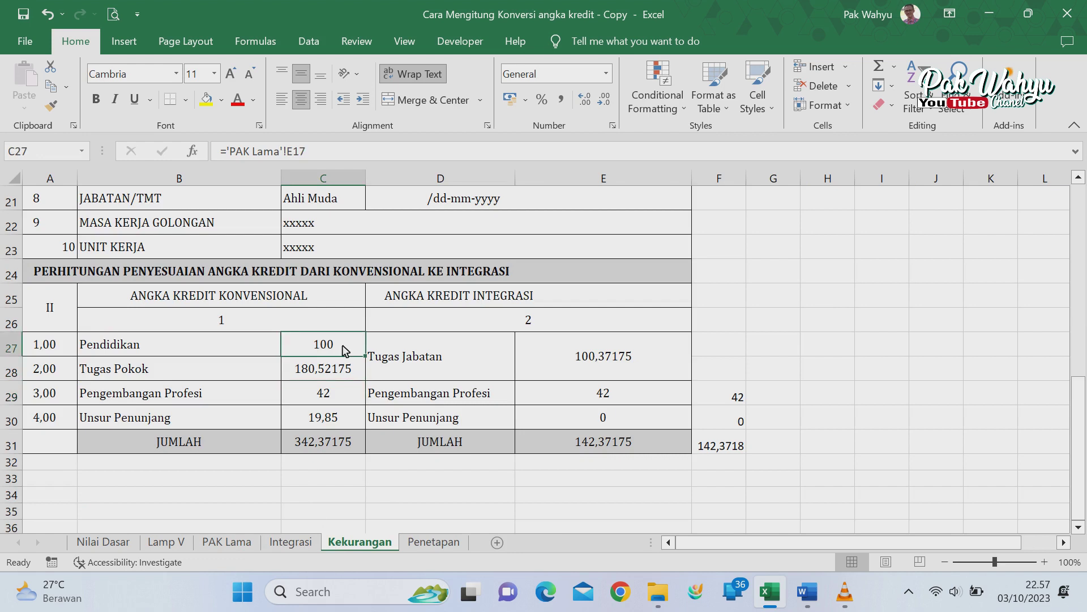
pyautogui.click(229, 541)
pyautogui.click(476, 293)
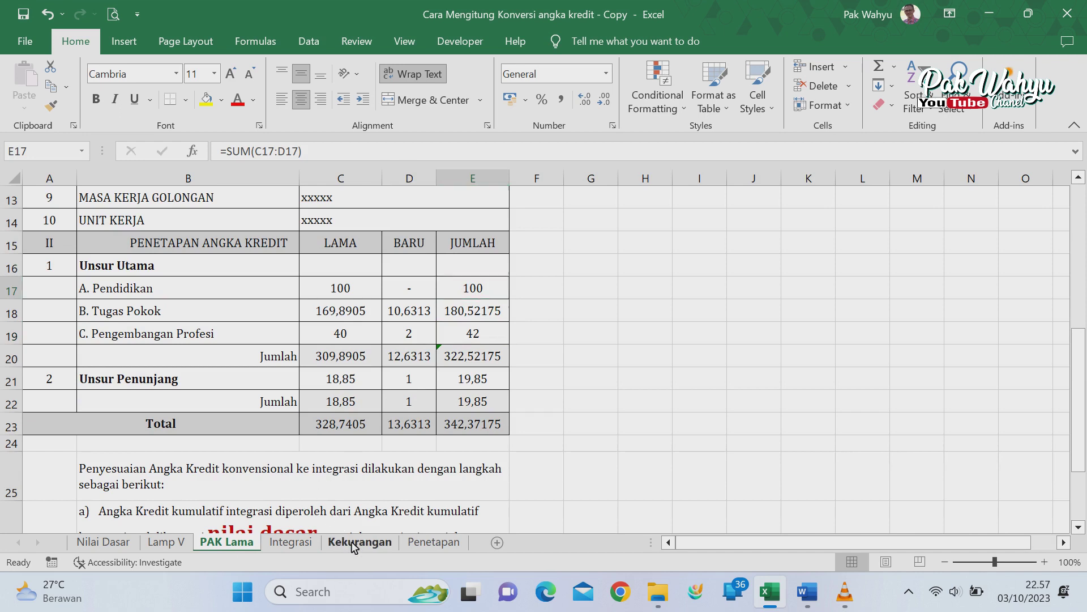
pyautogui.click(351, 542)
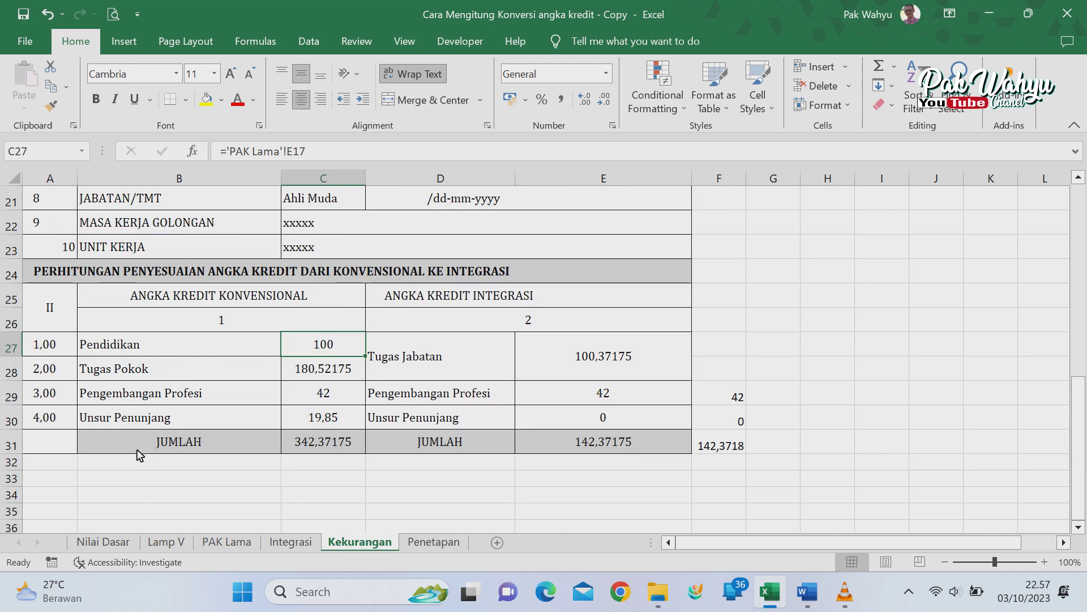
# Step: Compare the conventional JUMLAH in C31 of Kekurangan with the overall total in E23 of PAK Lama
pyautogui.click(353, 444)
pyautogui.click(225, 540)
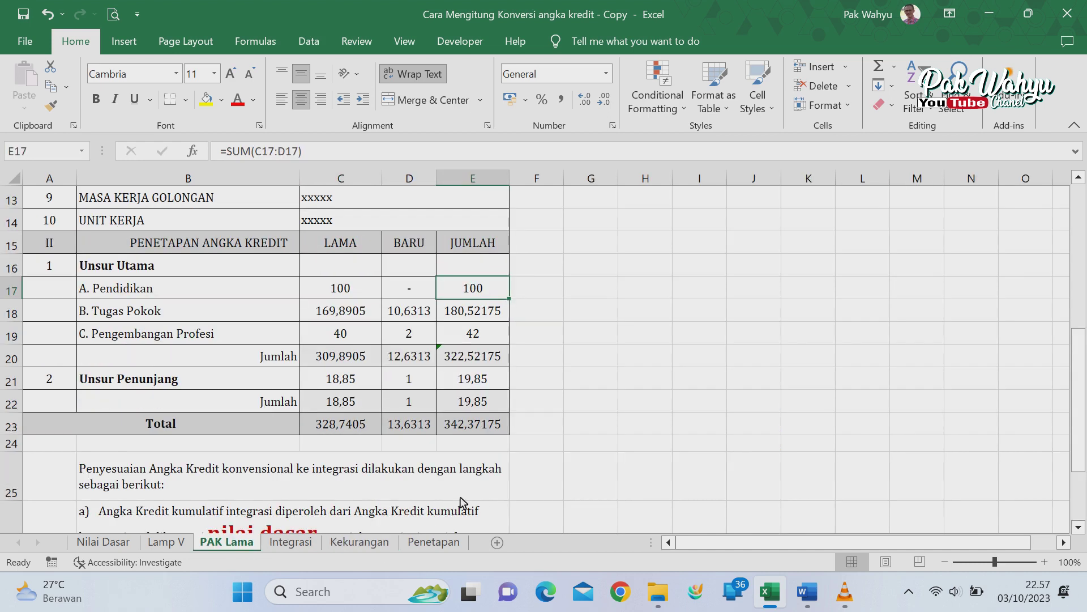
pyautogui.click(485, 432)
pyautogui.click(360, 542)
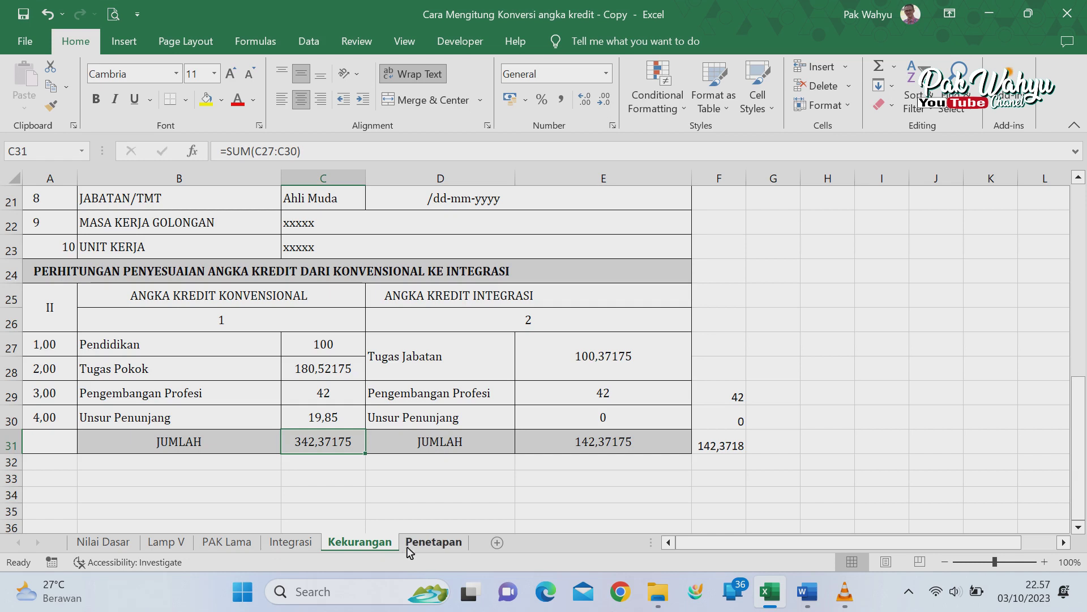
# Step: Trace the integrated JUMLAH in E31 of Kekurangan to C19 in Integrasi and review the PAK Lama totals
pyautogui.click(561, 447)
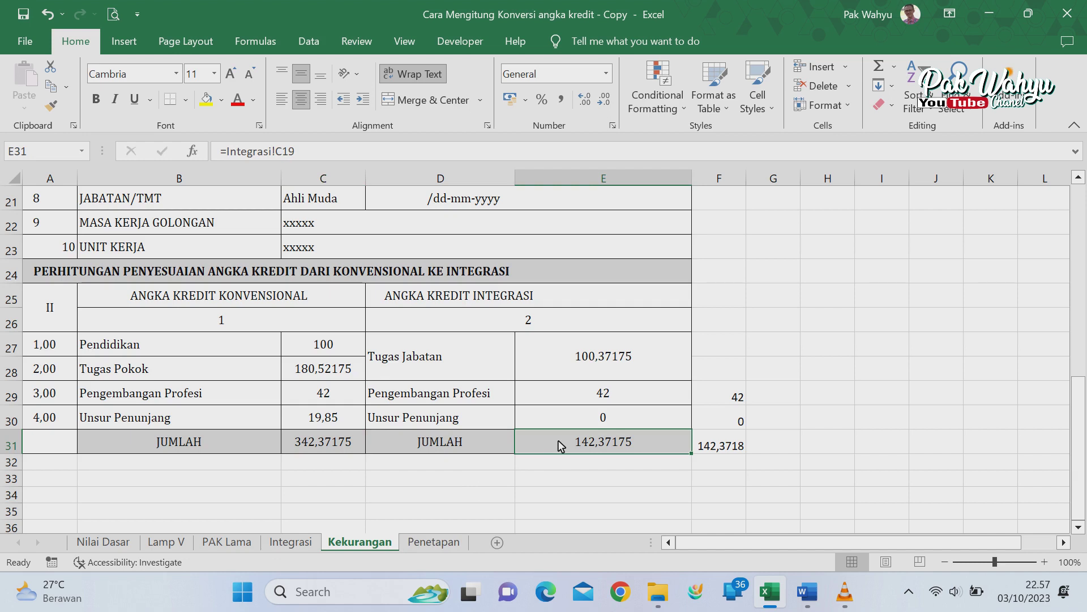
pyautogui.click(306, 542)
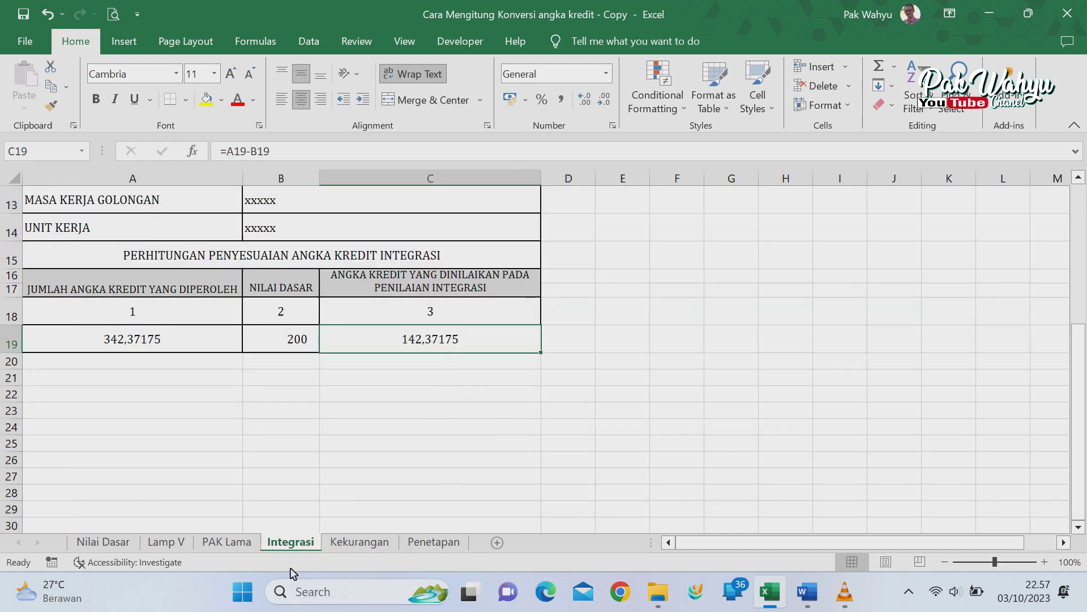
pyautogui.click(229, 544)
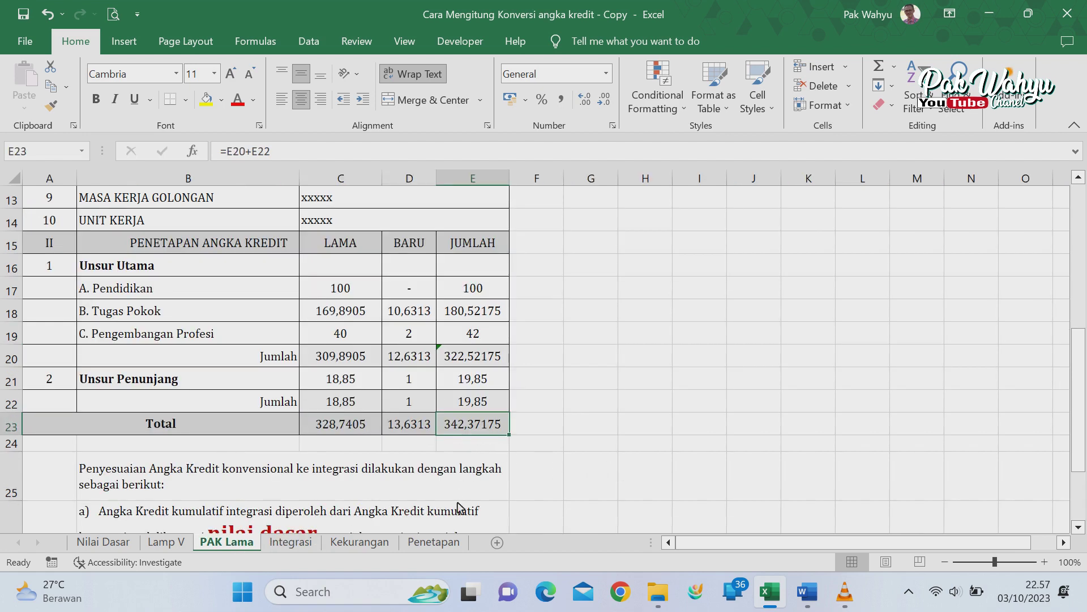
pyautogui.click(341, 542)
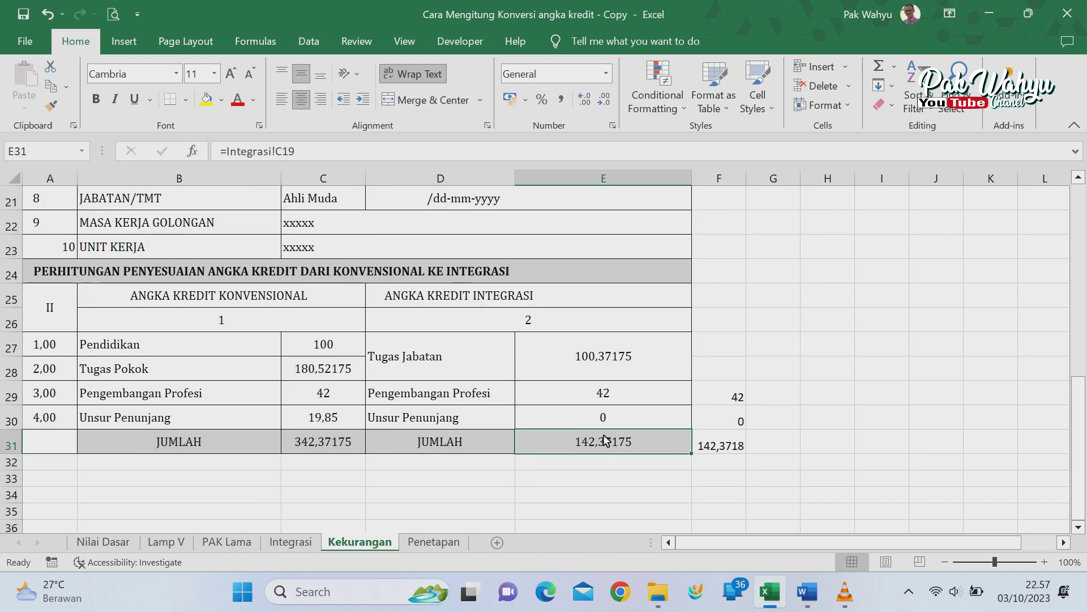
# Step: Inspect the Tugas Jabatan formula in E27 of Kekurangan and recheck the source of E31 in Integrasi
pyautogui.click(611, 361)
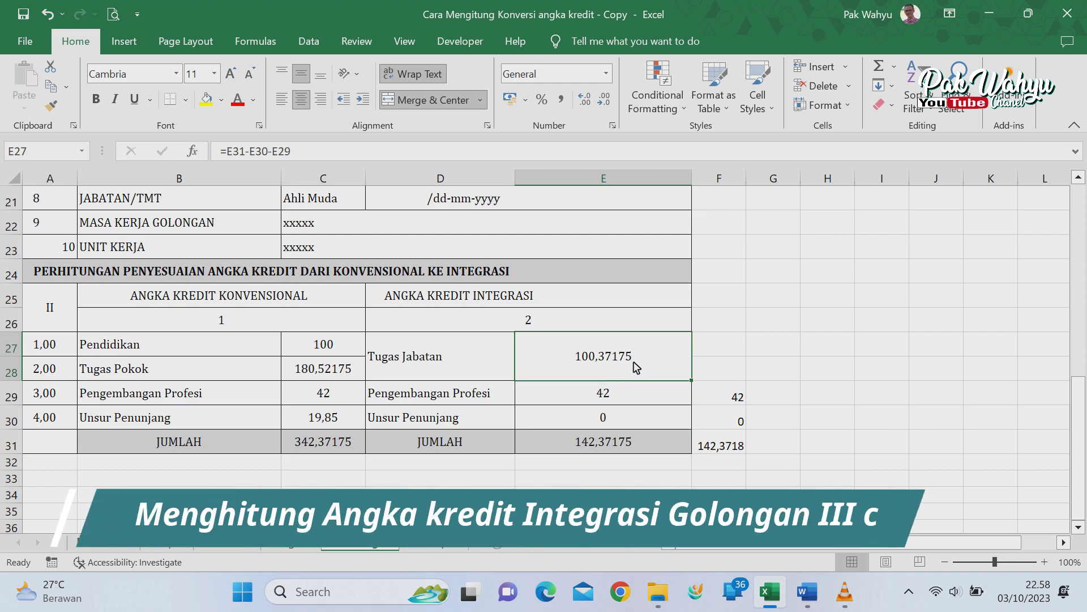
pyautogui.click(607, 446)
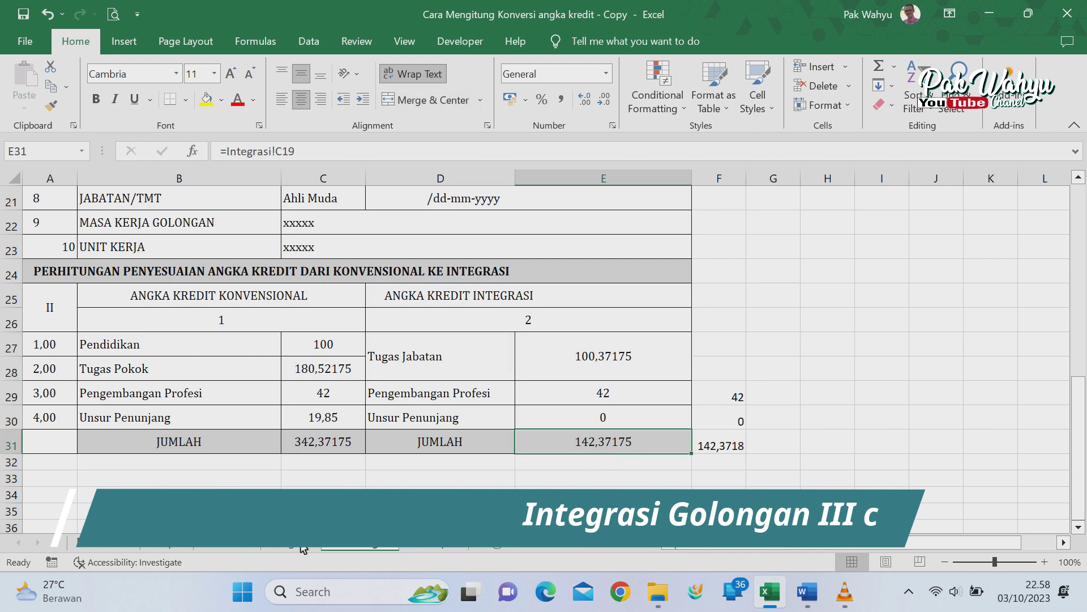
pyautogui.click(281, 544)
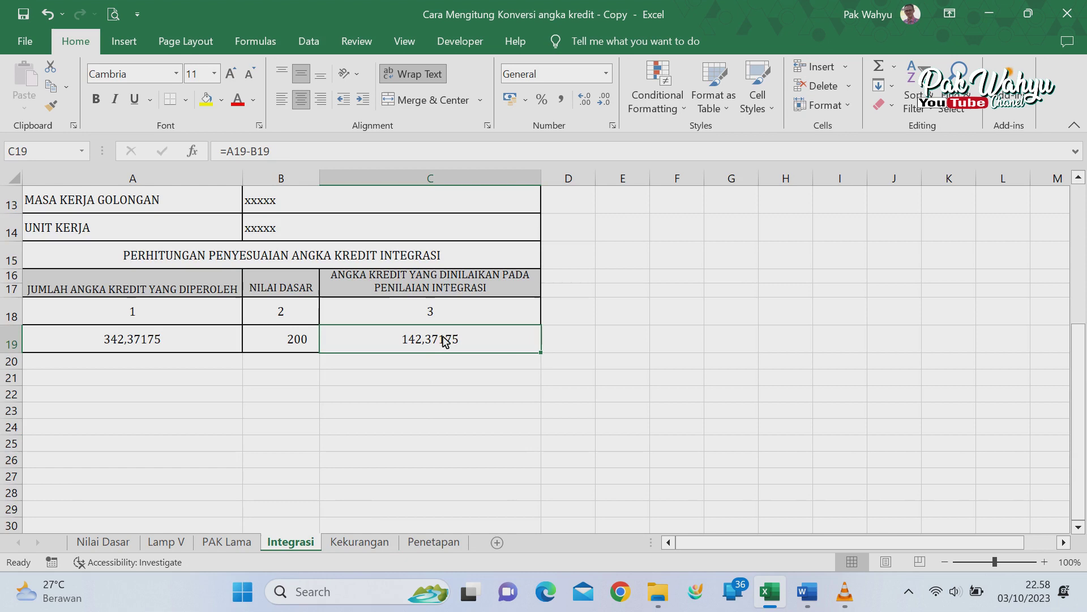
pyautogui.hotkey('ctrl', 'pagedown')
# Step: Examine how E27 in Kekurangan subtracts Unsur Penunjang in E30 and Pengembangan Profesi in E29 from the integrated total
pyautogui.click(604, 417)
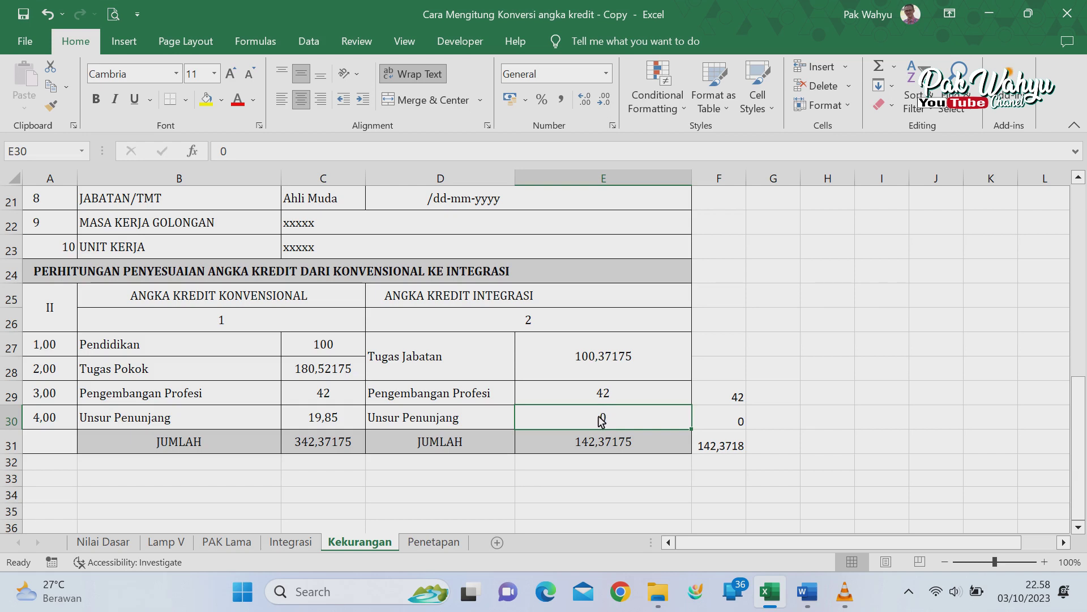
pyautogui.click(606, 395)
pyautogui.click(606, 363)
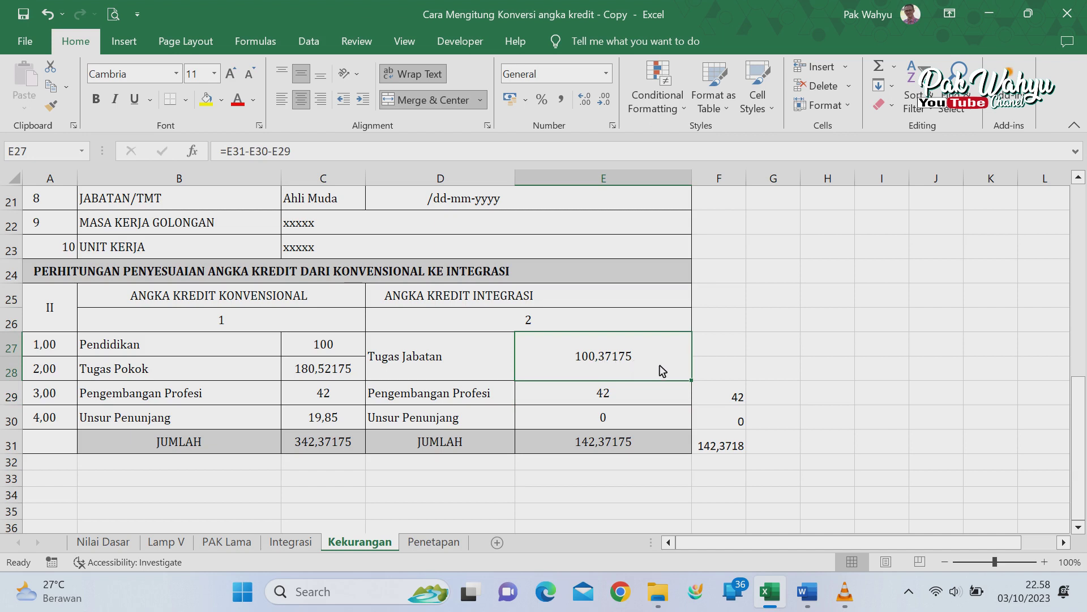
# Step: Trace the integrated Pengembangan Profesi value in E29 to E19 in PAK Lama and inspect Unsur Penunjang in E30 of Kekurangan
pyautogui.click(628, 399)
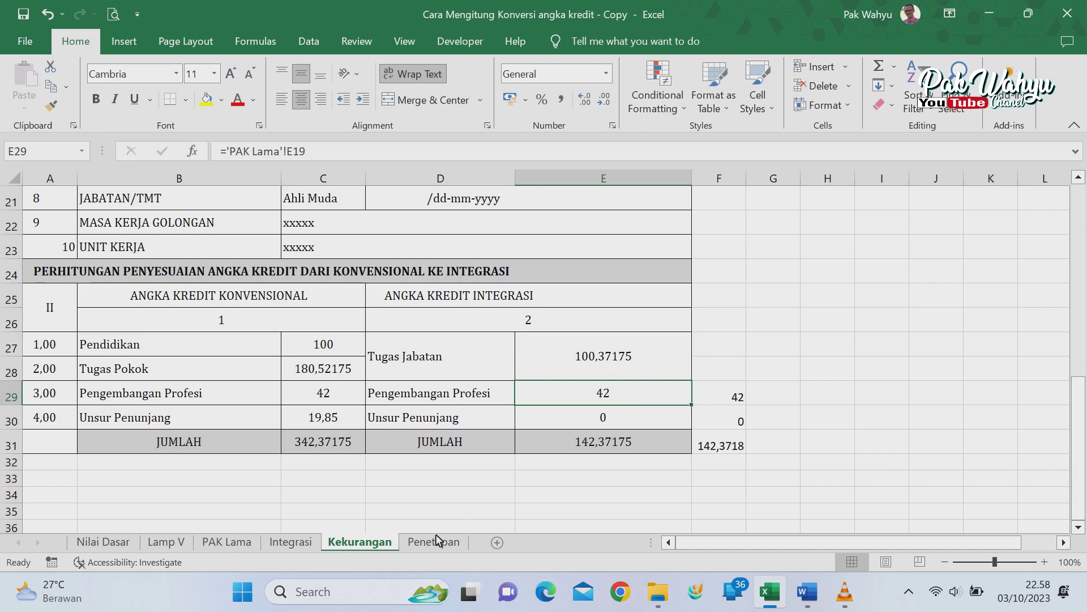
pyautogui.click(242, 543)
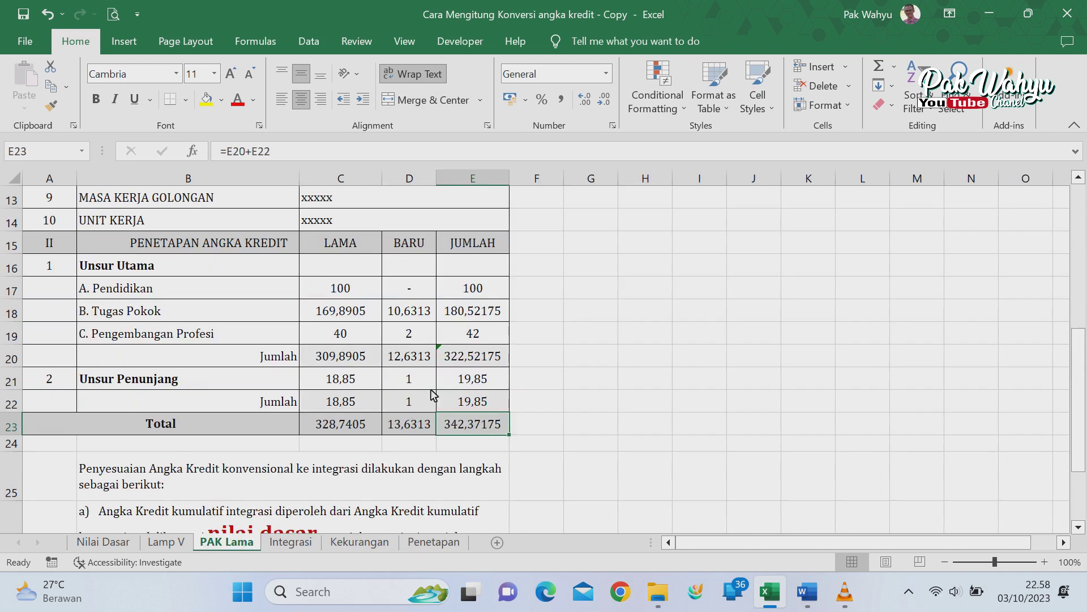
pyautogui.click(473, 336)
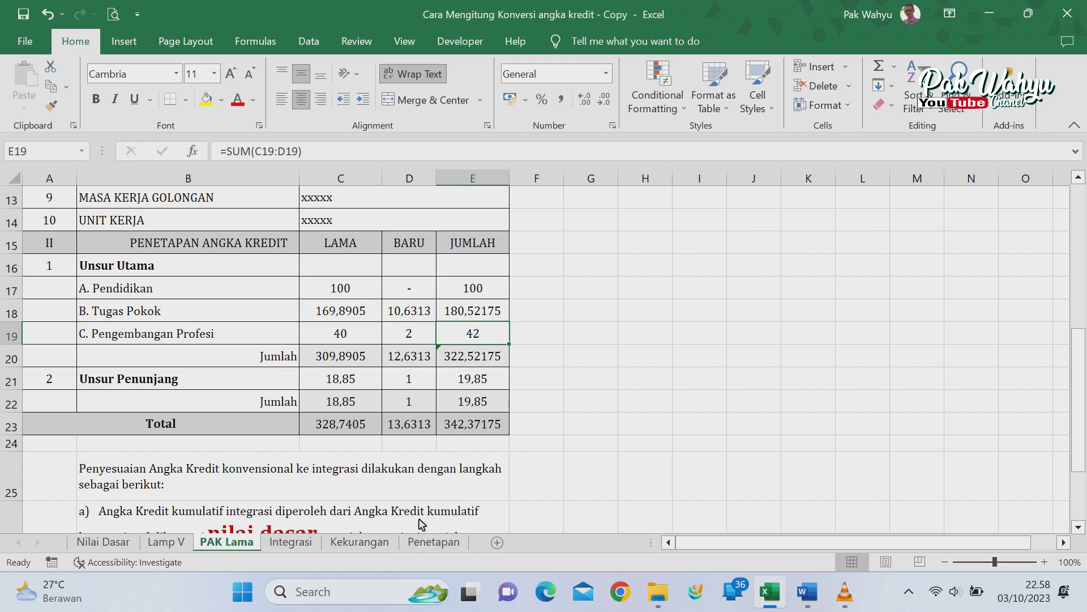
pyautogui.click(377, 548)
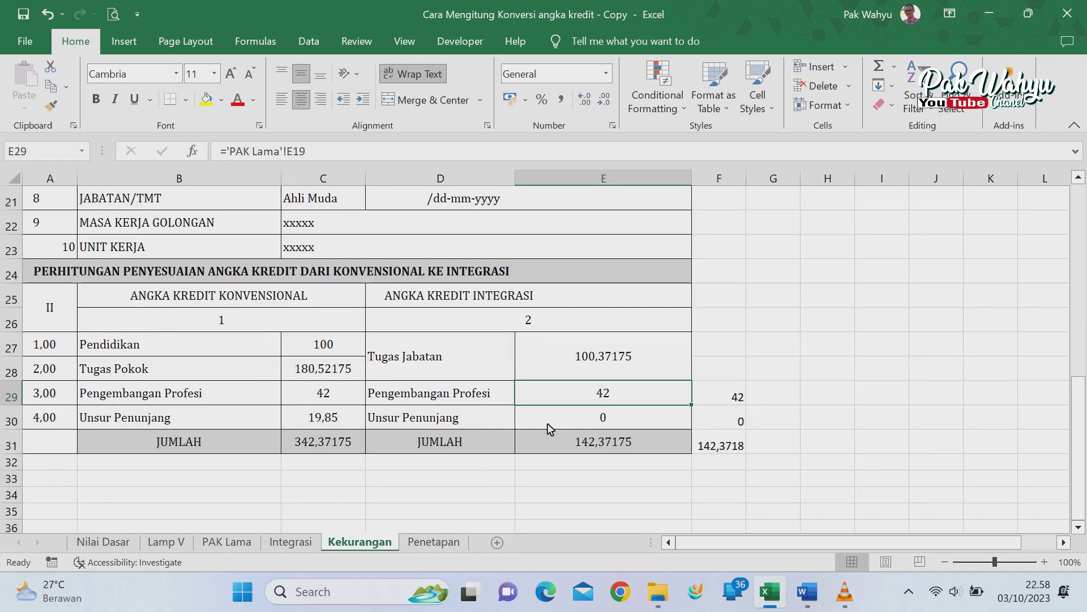
pyautogui.click(607, 421)
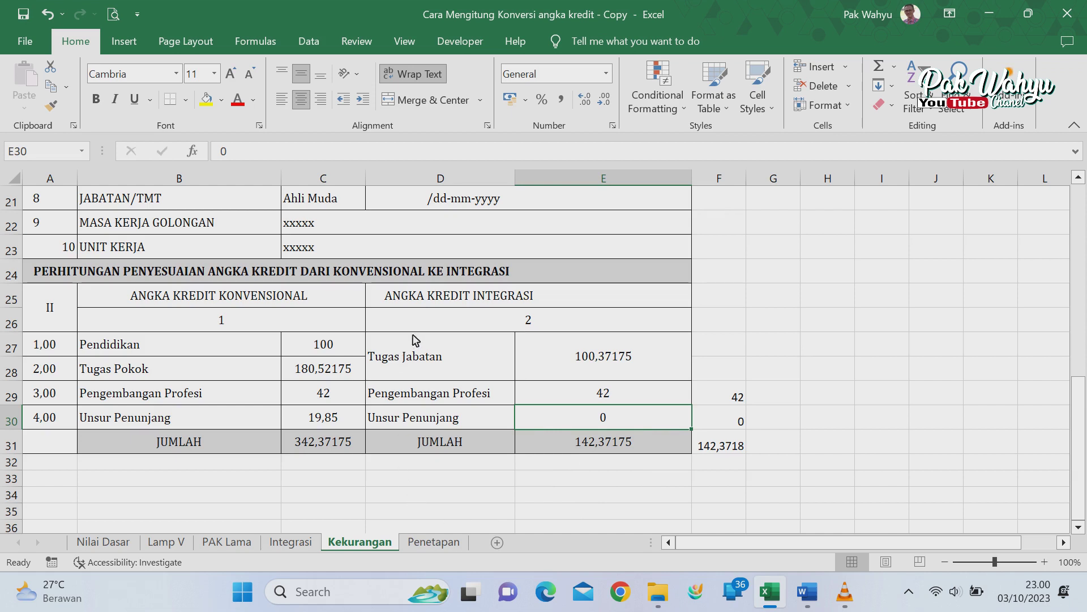
# Step: Review the Penetapan sheet, selecting the personal details block A5:F16 and the credit category descriptions in B19:B23
pyautogui.click(436, 541)
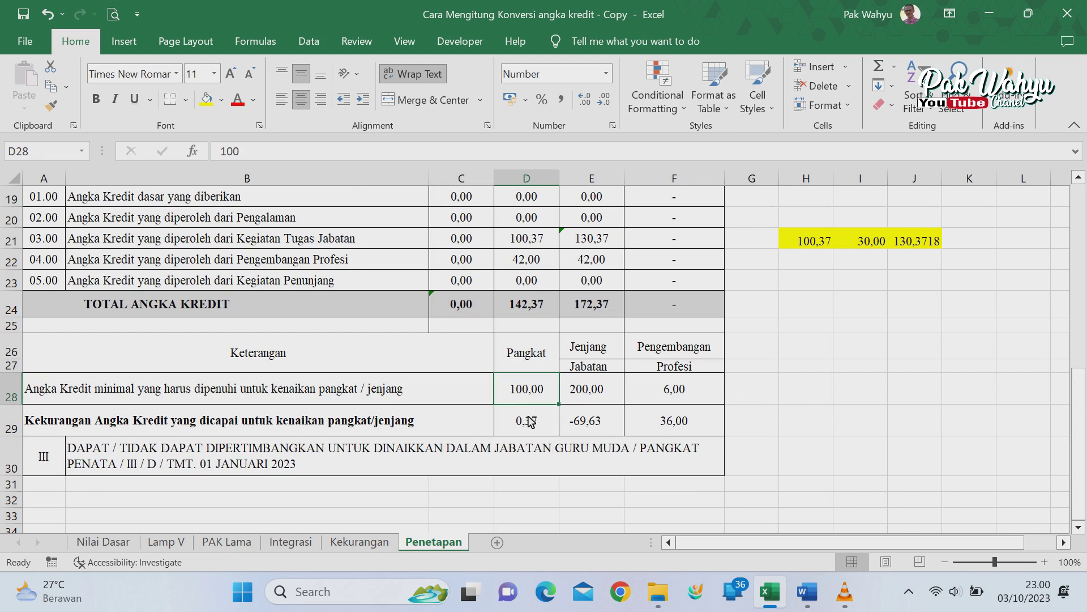
pyautogui.scroll(6, 437, 404)
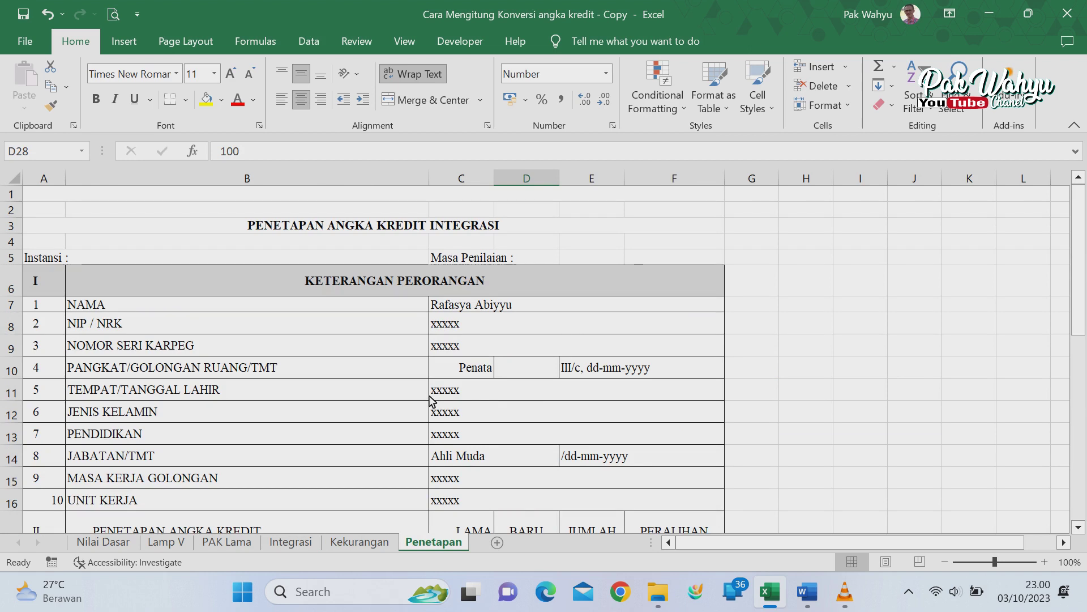
pyautogui.moveTo(41, 257); pyautogui.dragTo(677, 419)
pyautogui.scroll(-3, 561, 383)
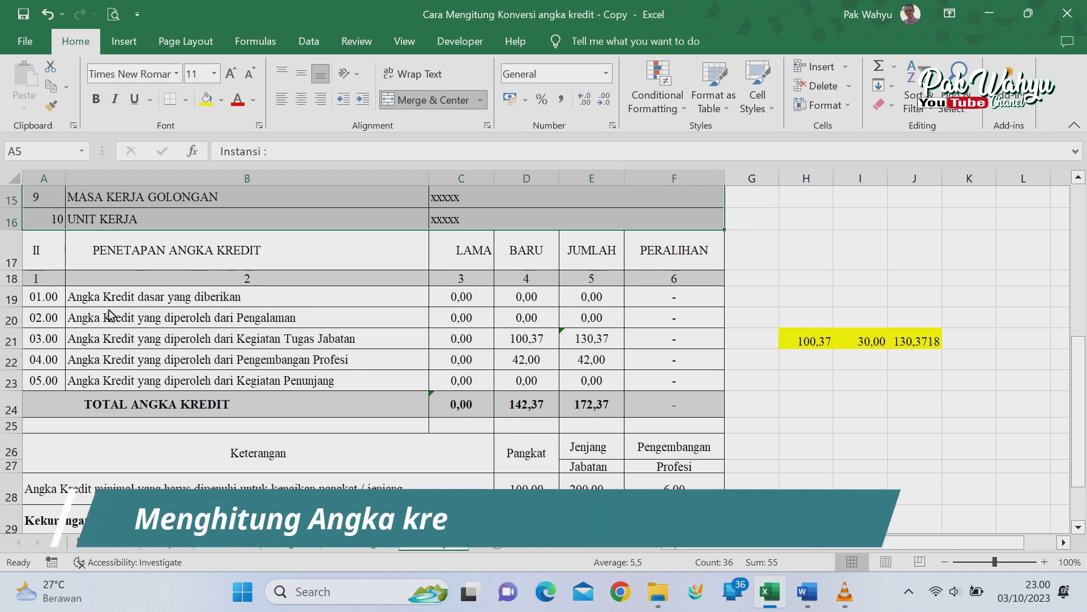
pyautogui.moveTo(89, 300); pyautogui.dragTo(118, 380)
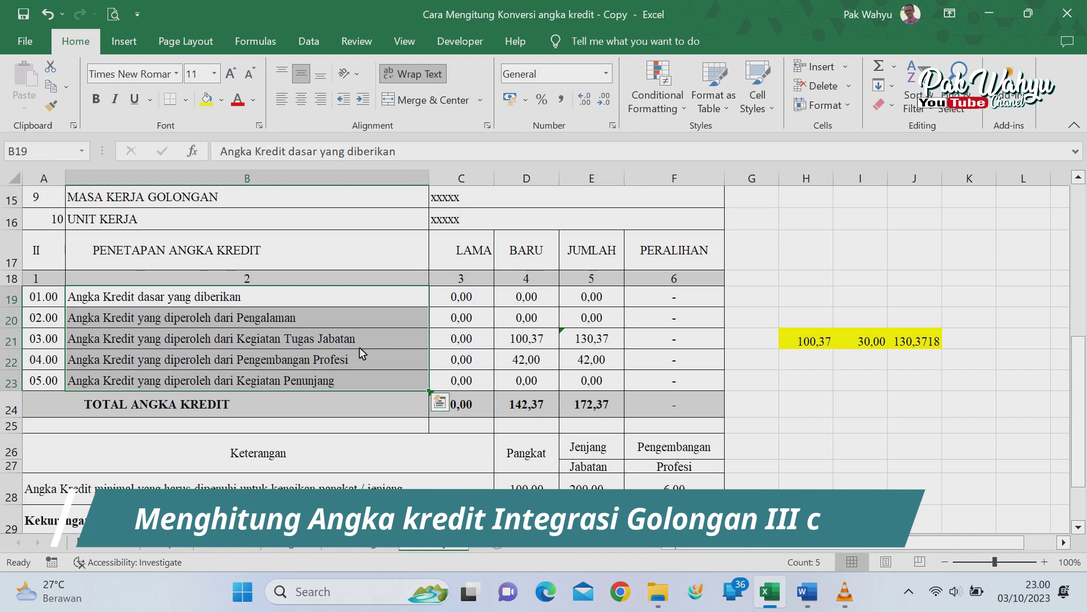
# Step: Trace the new Tugas Jabatan credit in D21 of Penetapan to its source in E27 of Kekurangan
pyautogui.click(306, 340)
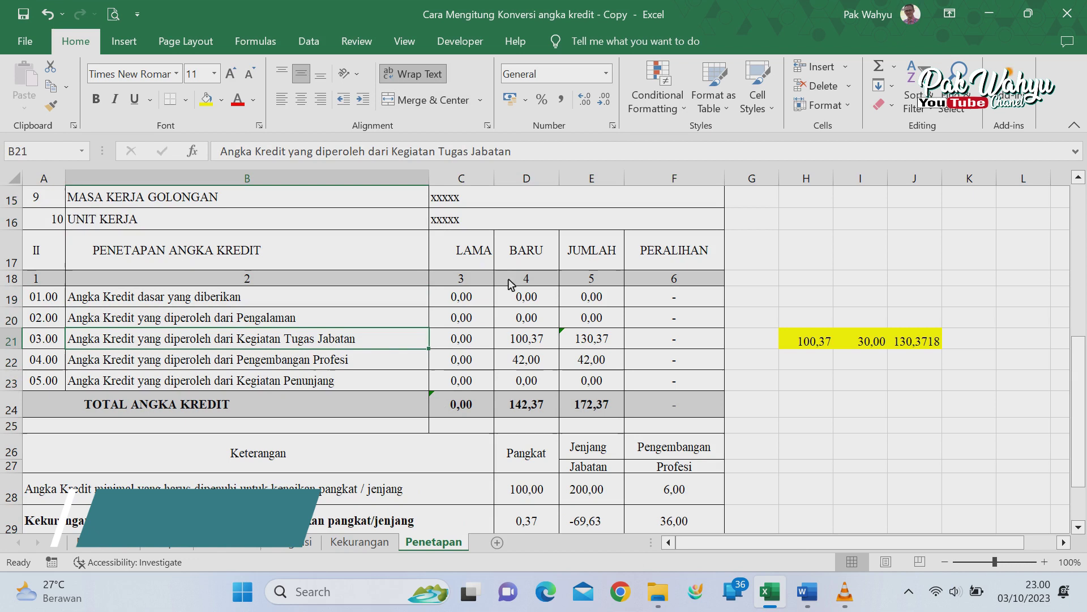
pyautogui.moveTo(517, 255); pyautogui.dragTo(615, 258)
pyautogui.click(524, 343)
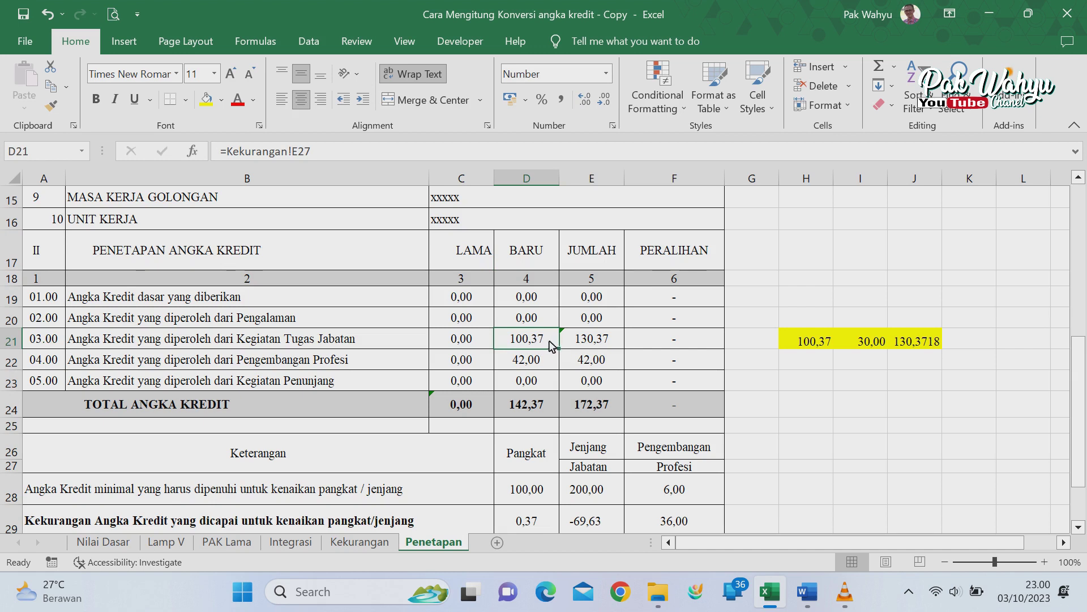
pyautogui.click(356, 542)
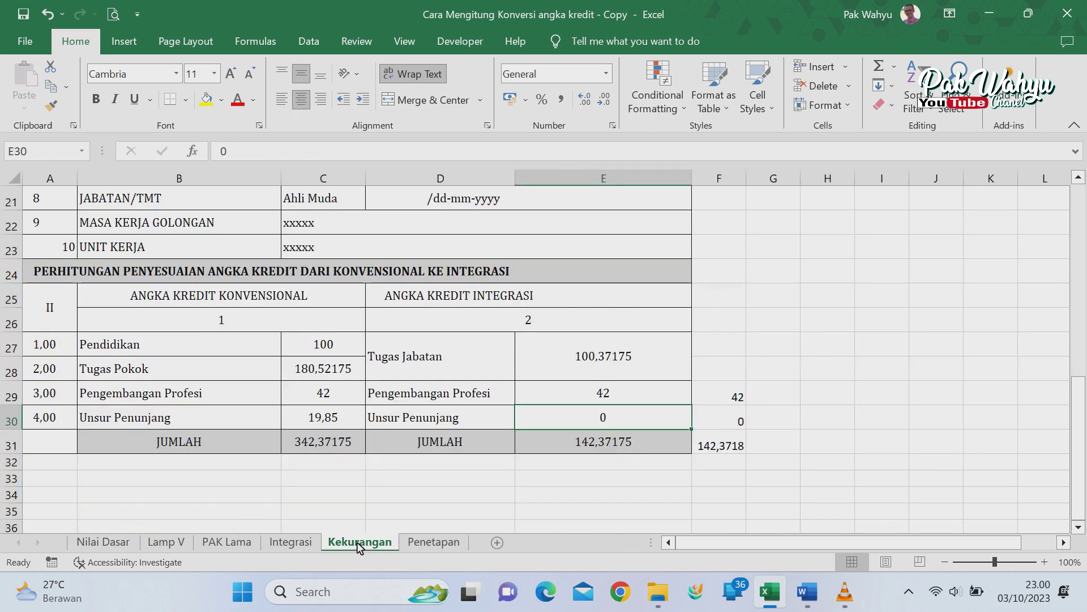
pyautogui.click(624, 363)
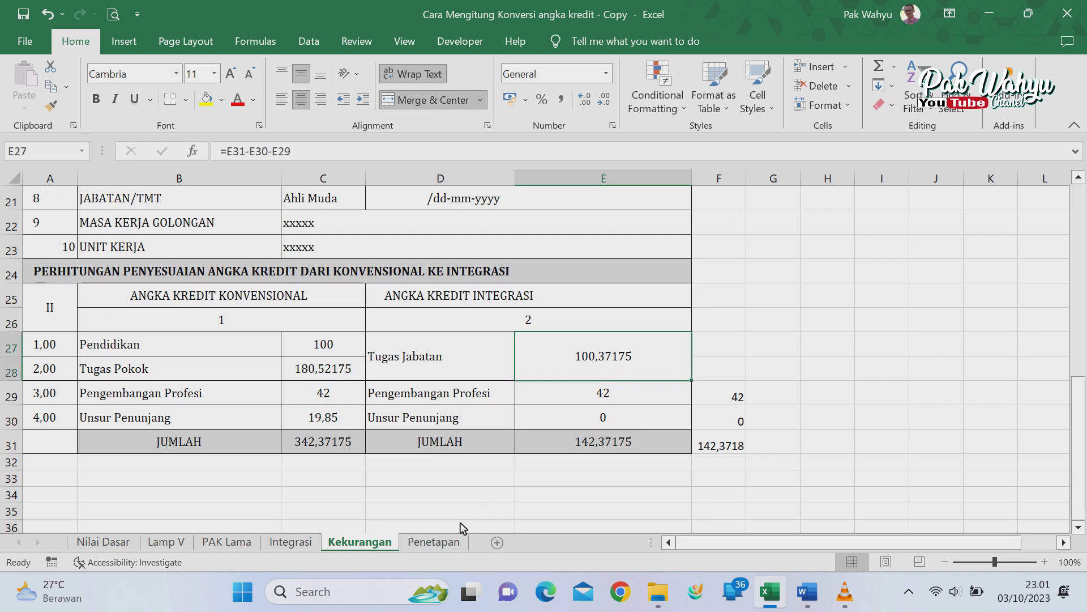
pyautogui.click(448, 542)
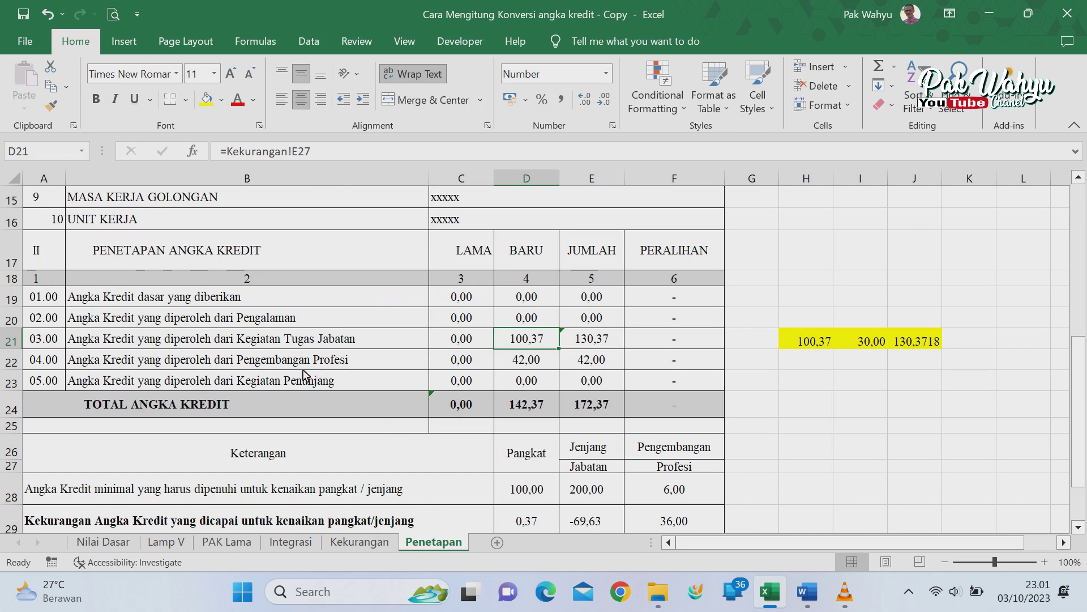
# Step: Trace Pengembangan Profesi in D22 of Penetapan to E29 in Kekurangan and inspect the Kegiatan Penunjang reference in D23
pyautogui.click(517, 363)
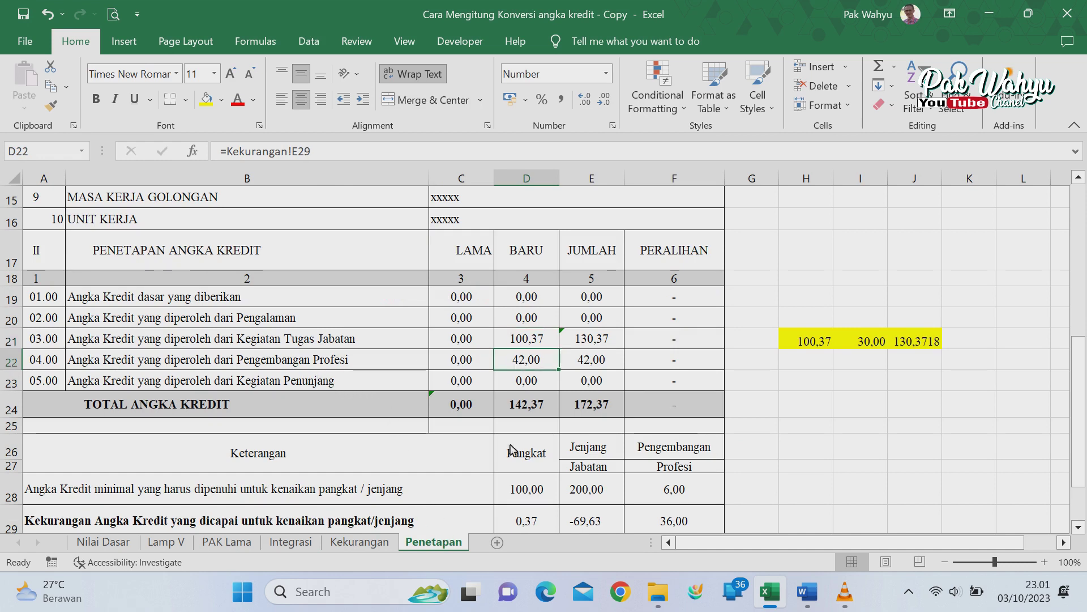
pyautogui.click(359, 542)
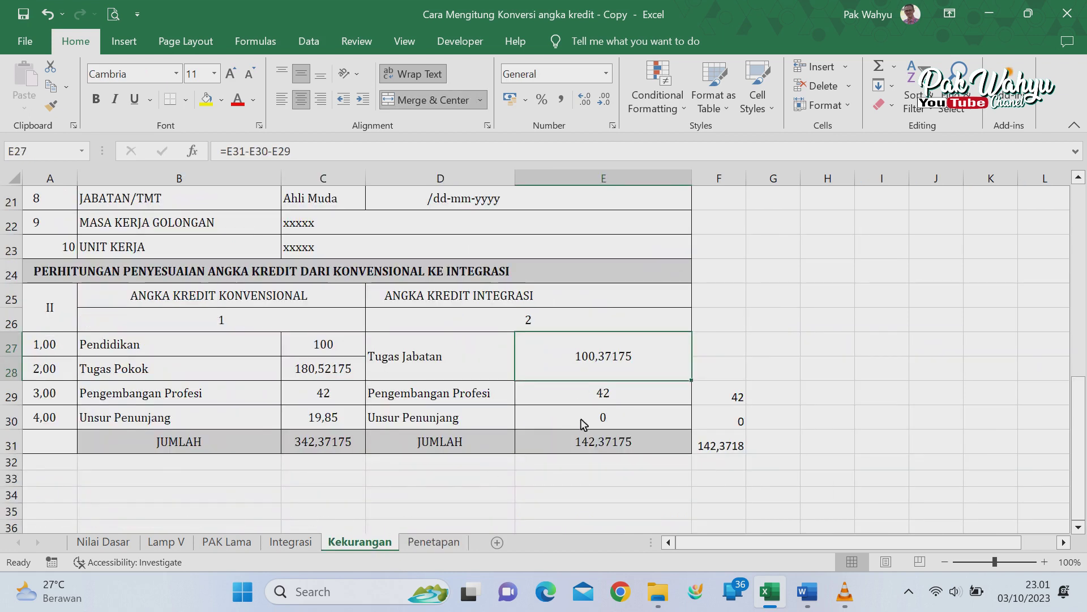
pyautogui.click(617, 397)
pyautogui.click(453, 542)
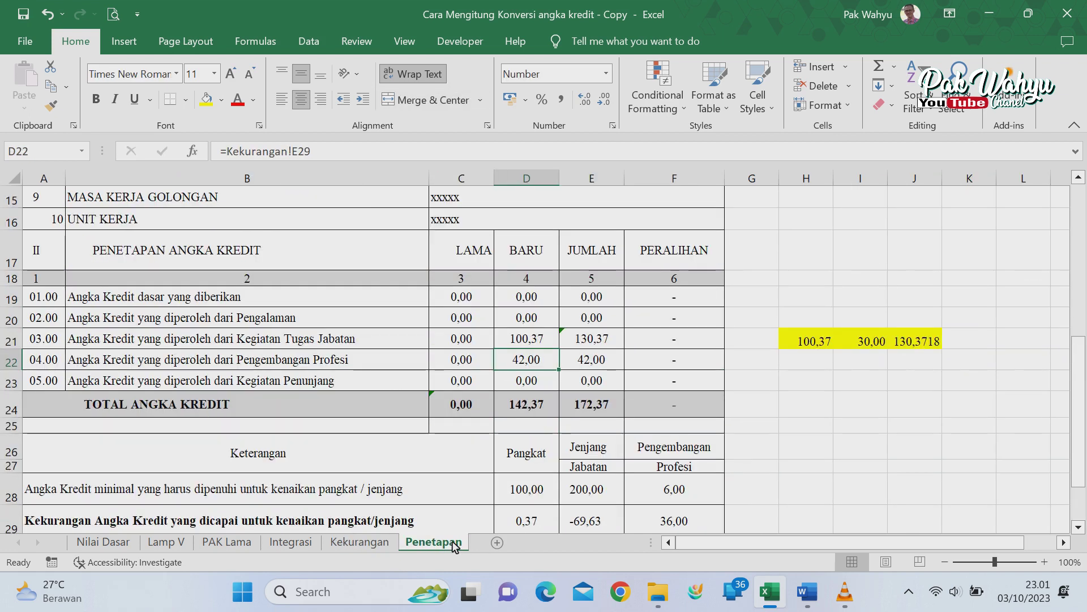
pyautogui.click(537, 380)
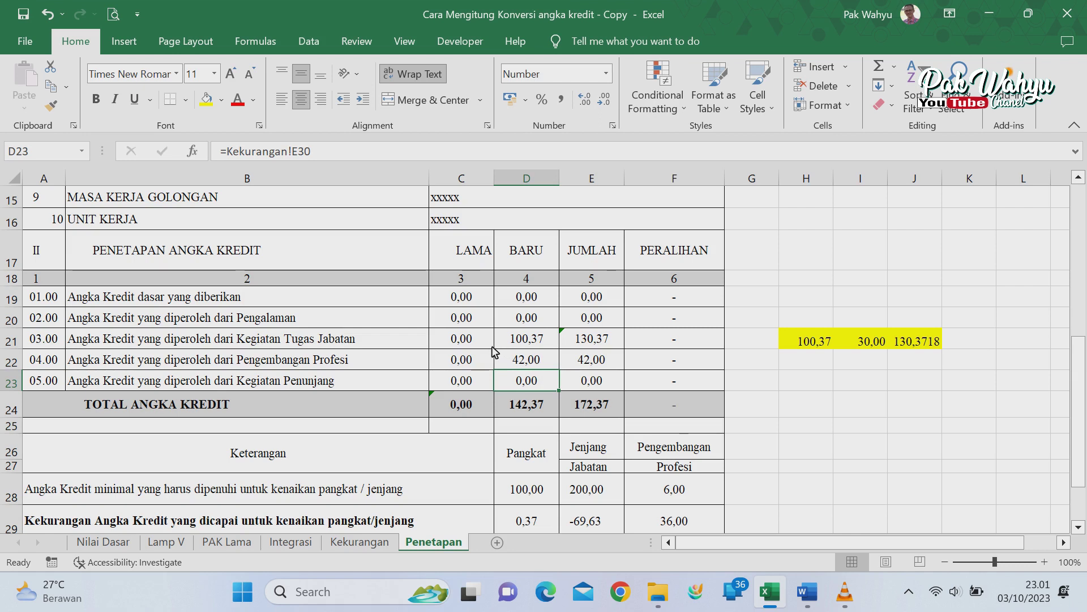
pyautogui.click(526, 341)
pyautogui.click(533, 386)
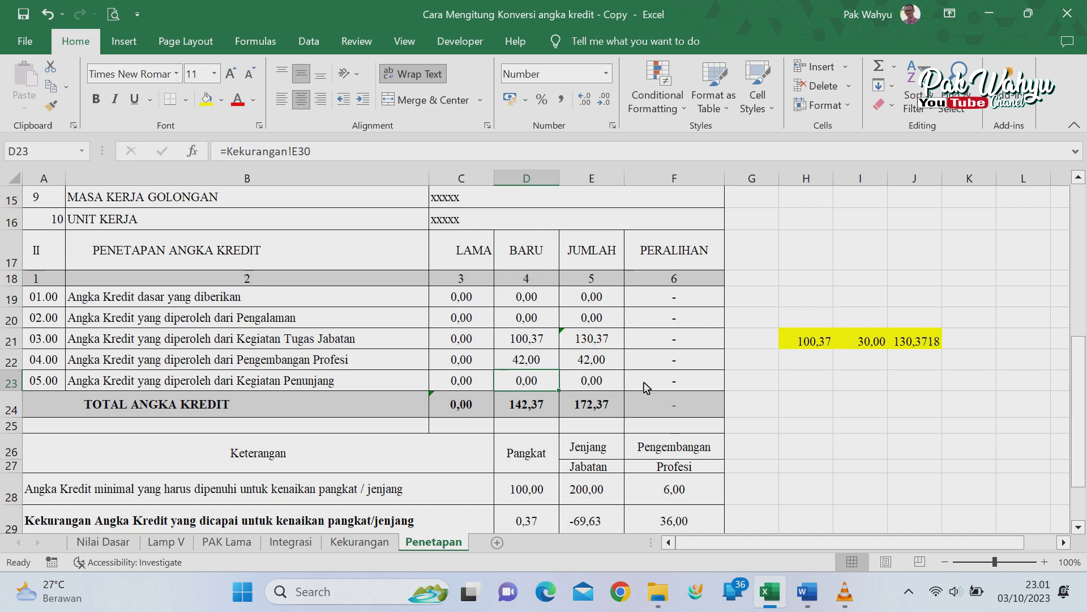
# Step: Inspect the minimum credits in D28:F28 of Penetapan and compare them with the Ahli Muda row of the Angka Kredit JF table in Nilai Dasar
pyautogui.scroll(-1, 661, 367)
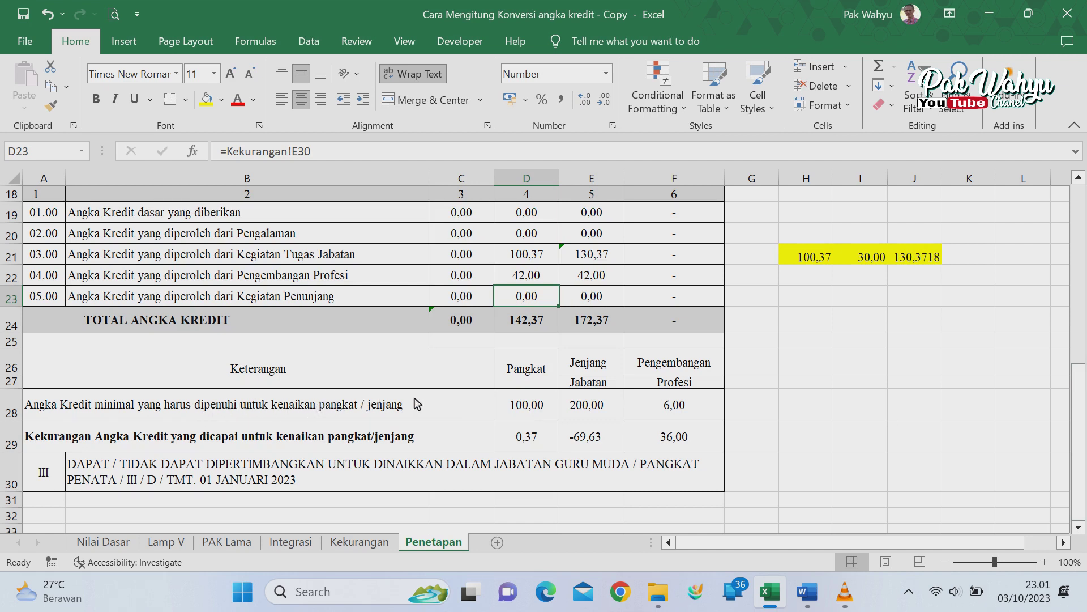
pyautogui.click(539, 412)
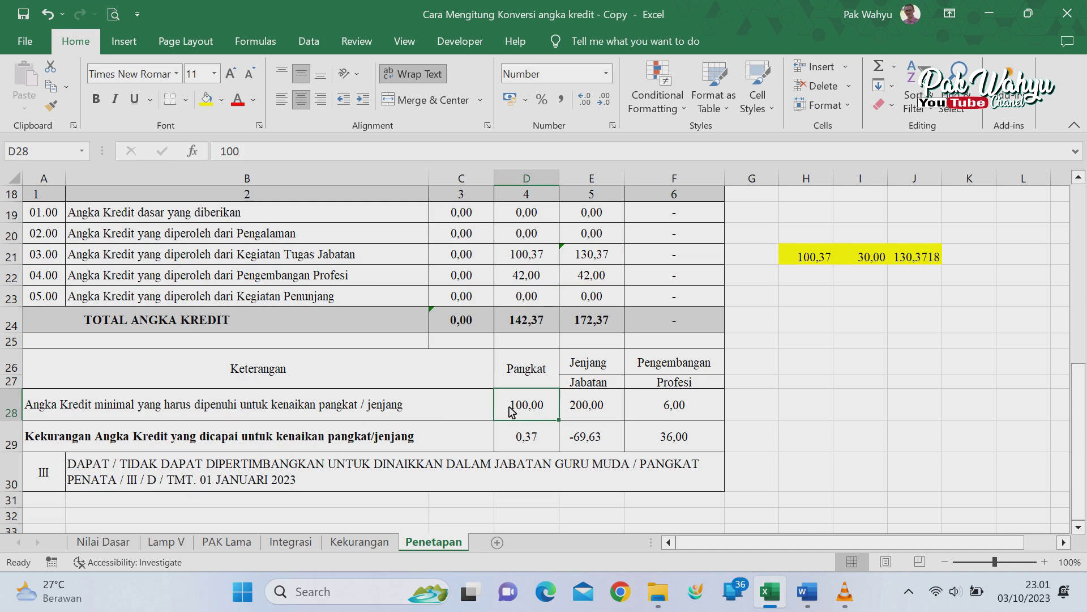
pyautogui.click(592, 413)
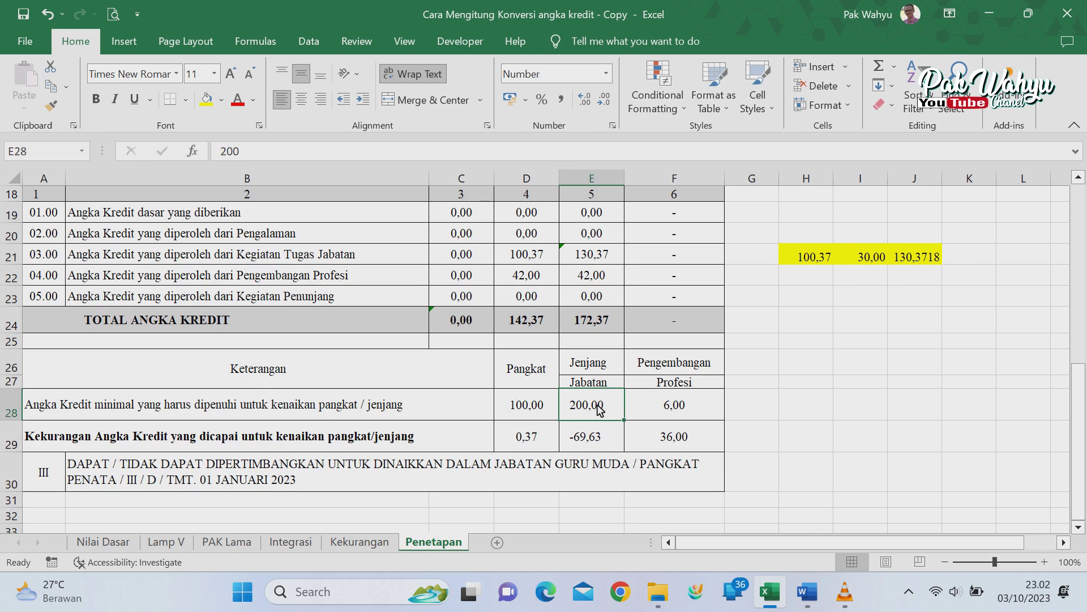
pyautogui.click(669, 409)
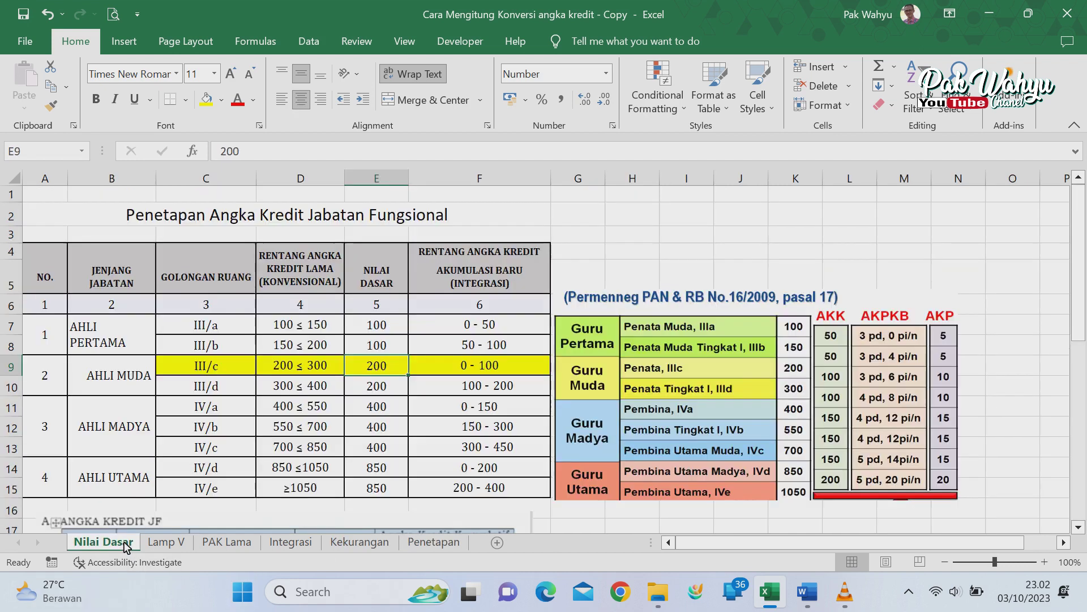
pyautogui.click(125, 543)
pyautogui.scroll(-4, 303, 457)
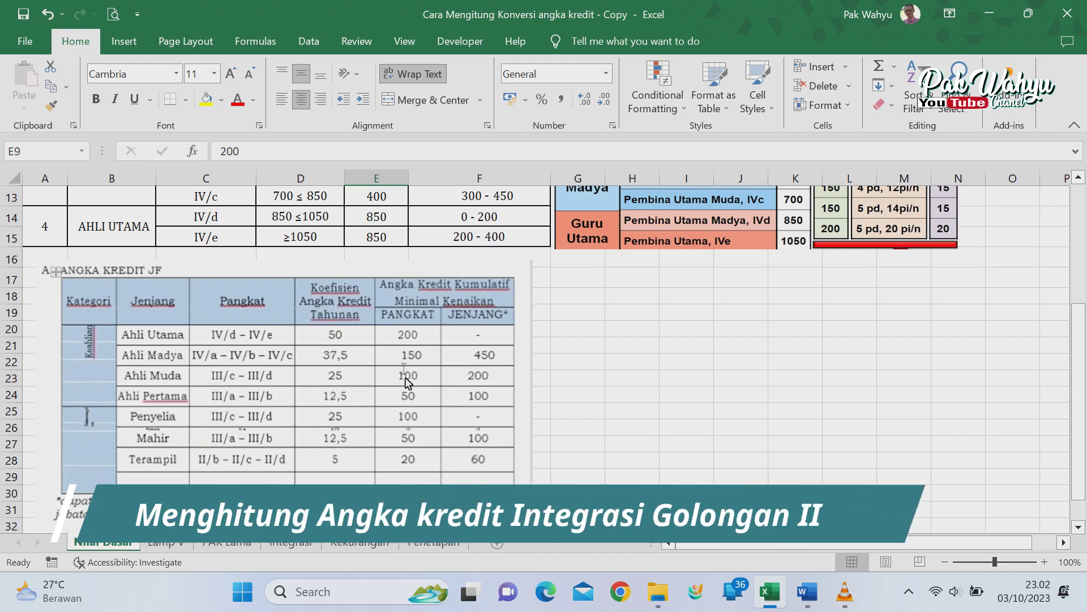
pyautogui.click(420, 390)
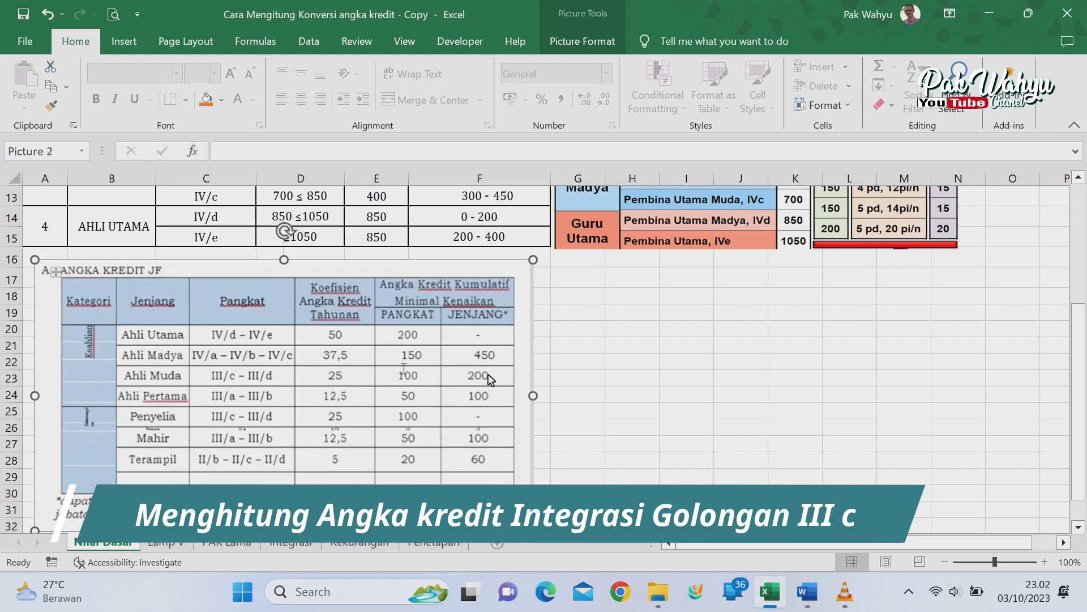
pyautogui.click(436, 543)
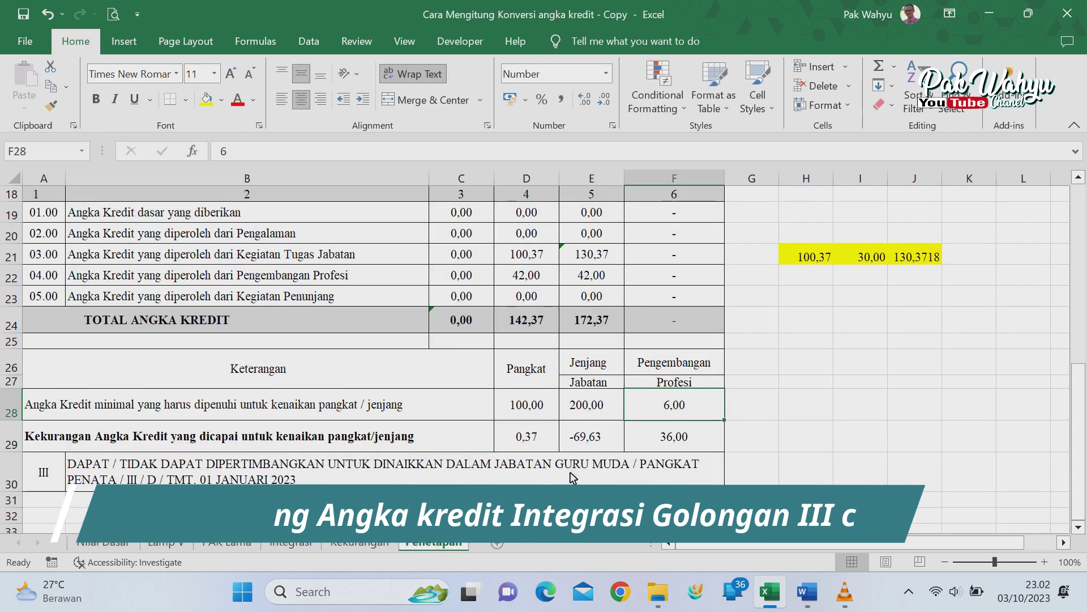
# Step: Check the Pengembangan Profesi minimum in F28 of Penetapan against the AKPKB column of the Permenneg table in Nilai Dasar
pyautogui.click(589, 417)
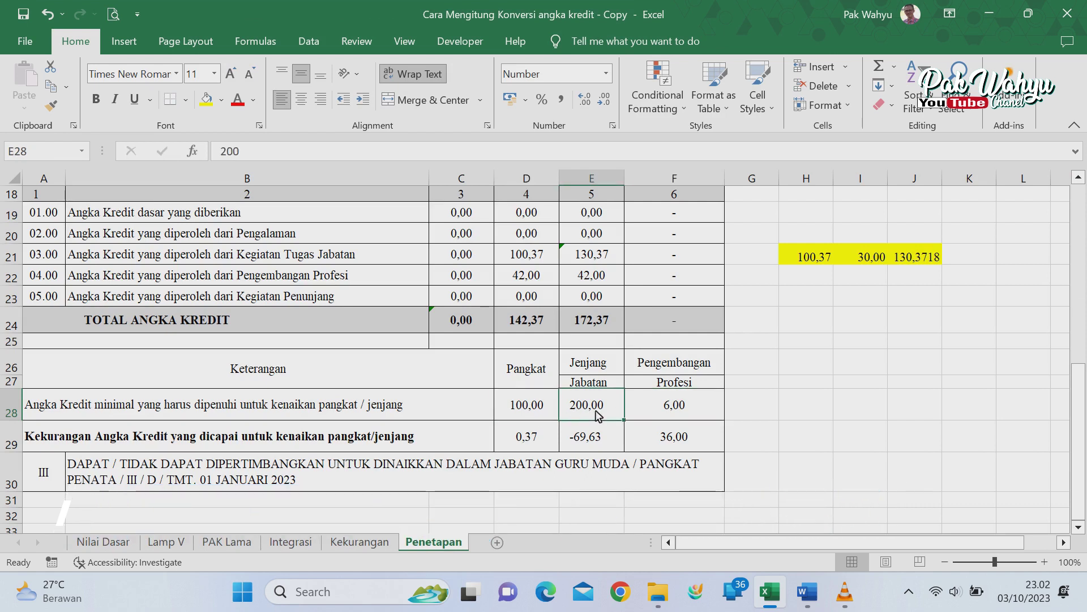
pyautogui.click(668, 417)
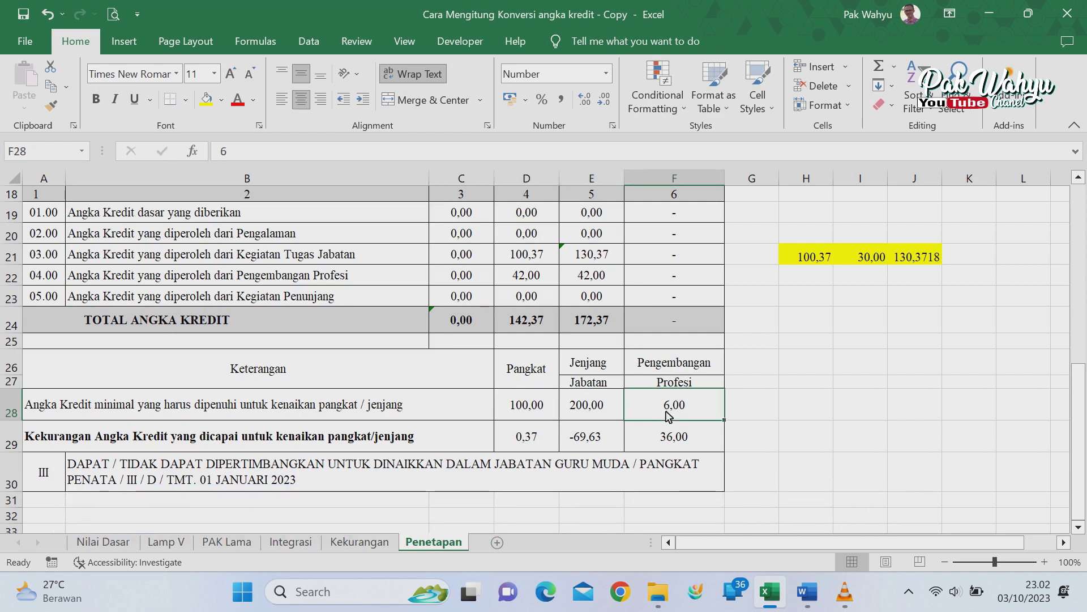
pyautogui.click(121, 542)
pyautogui.scroll(3, 678, 447)
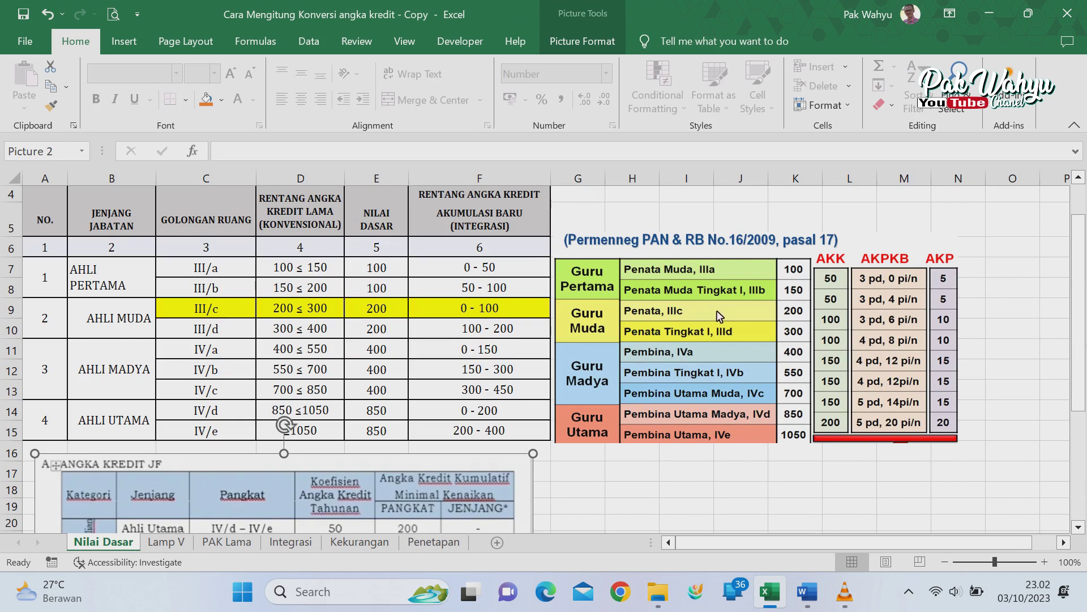
pyautogui.click(910, 328)
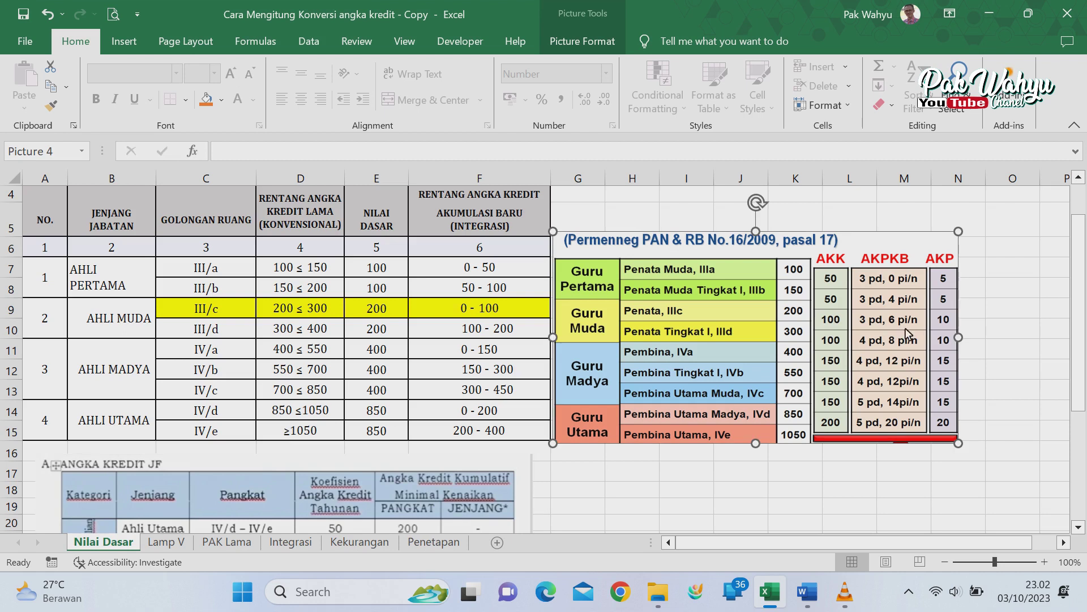
pyautogui.click(447, 543)
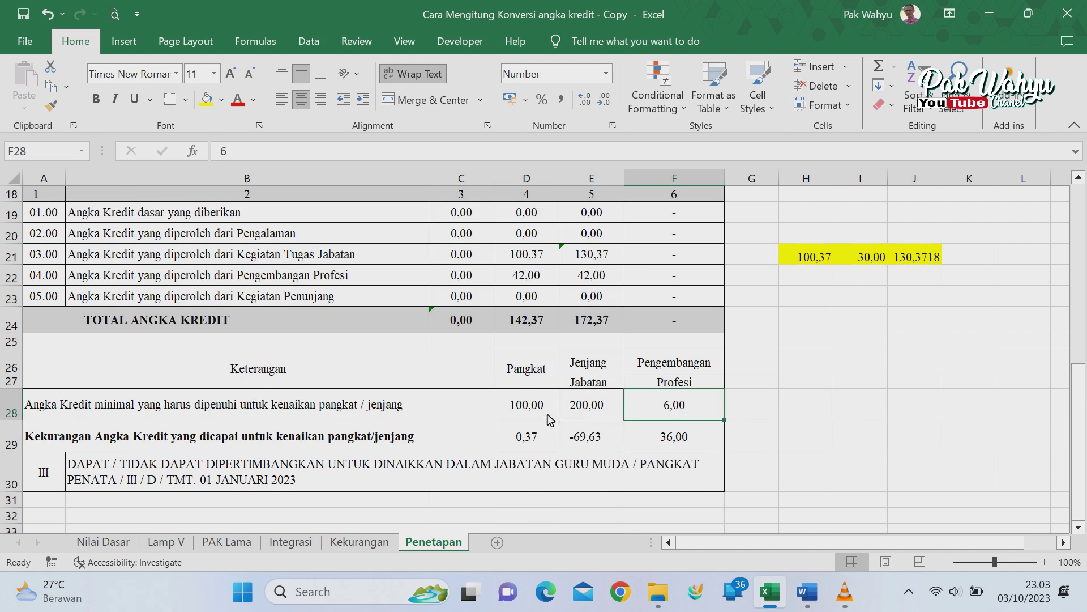
# Step: Examine how D29 in Penetapan subtracts the Pangkat minimum in D28 from the Tugas Jabatan credit in D21
pyautogui.moveTo(521, 411)
pyautogui.mouseDown()
pyautogui.moveTo(573, 412)
pyautogui.moveTo(537, 417)
pyautogui.mouseUp()
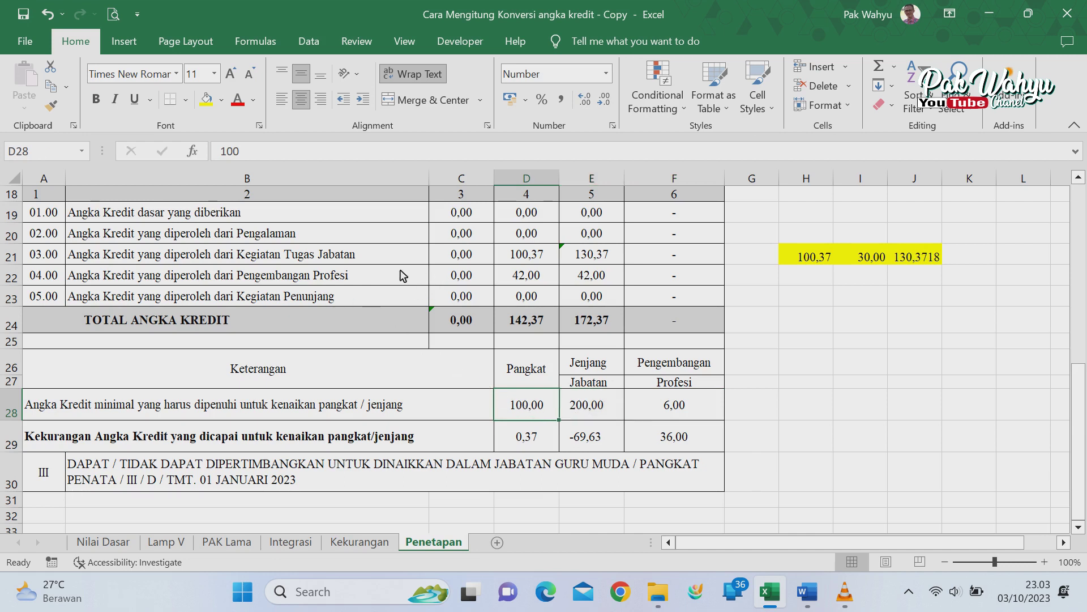
pyautogui.click(529, 259)
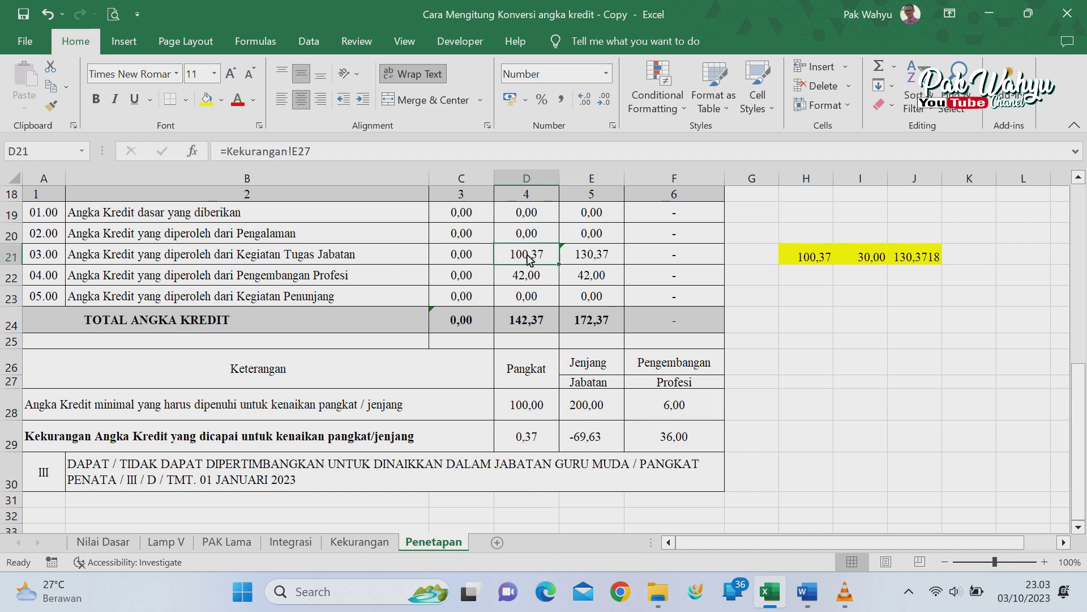
pyautogui.click(532, 414)
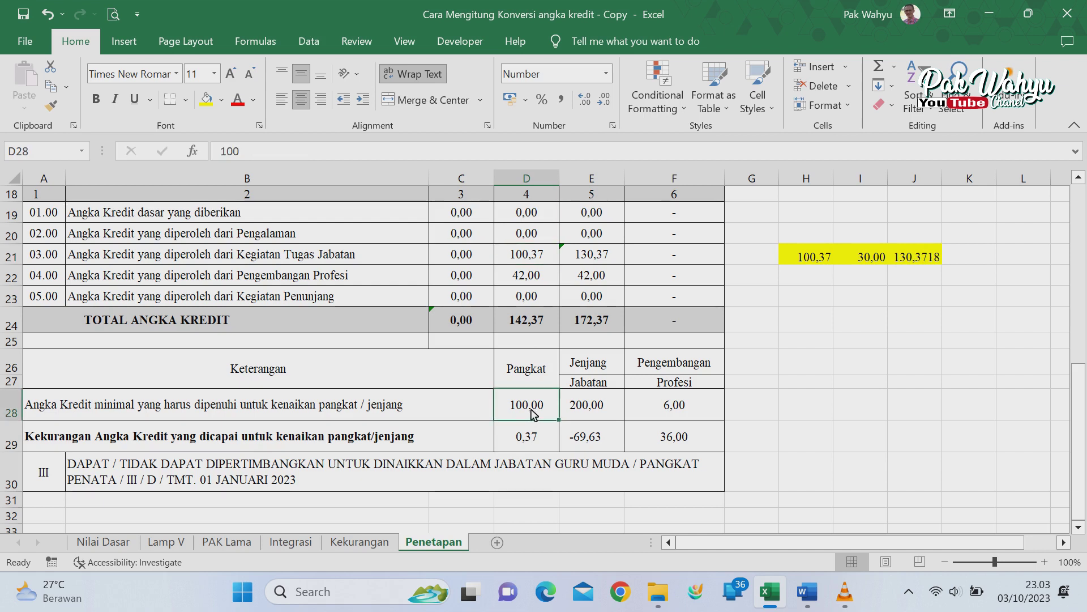
pyautogui.click(535, 444)
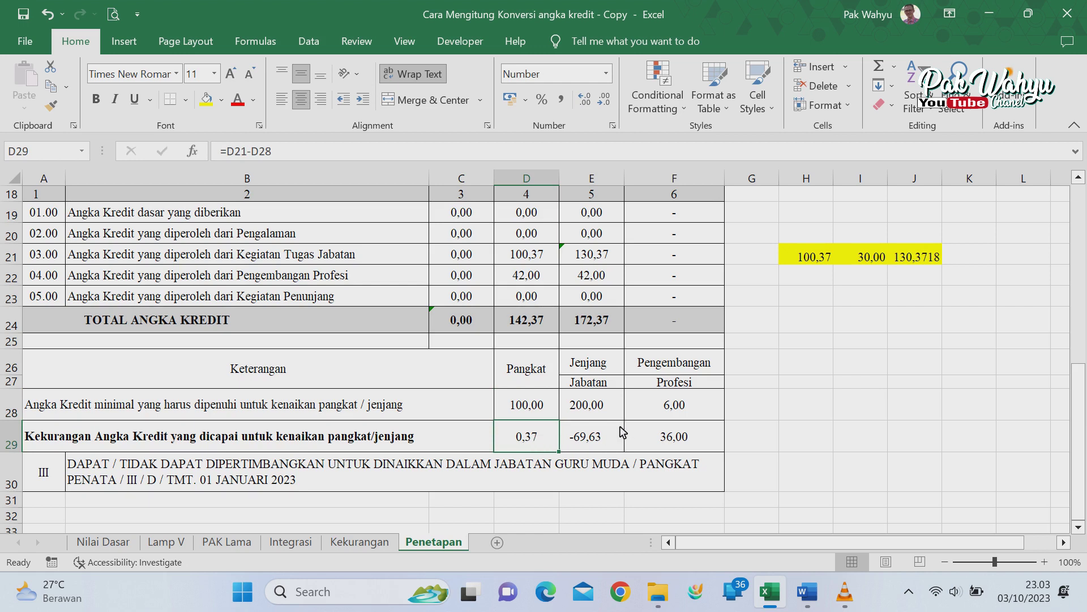
# Step: Inspect the old and total Tugas Jabatan credits in C21 and E21 and the Pengembangan Profesi minimum in F28
pyautogui.press('Right')
pyautogui.press('Right')
pyautogui.press('Up')
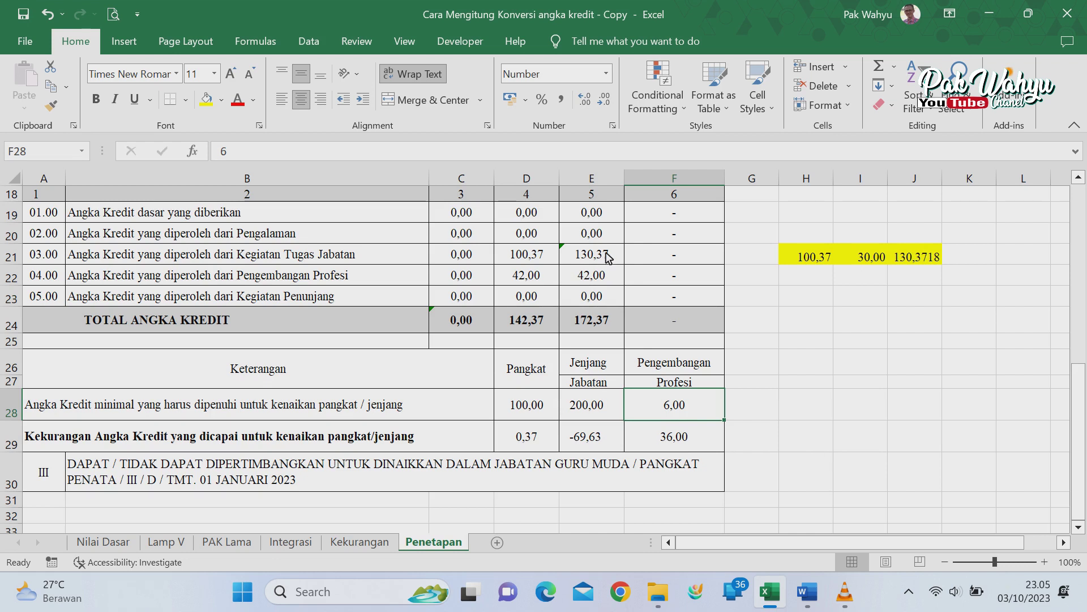
pyautogui.click(470, 259)
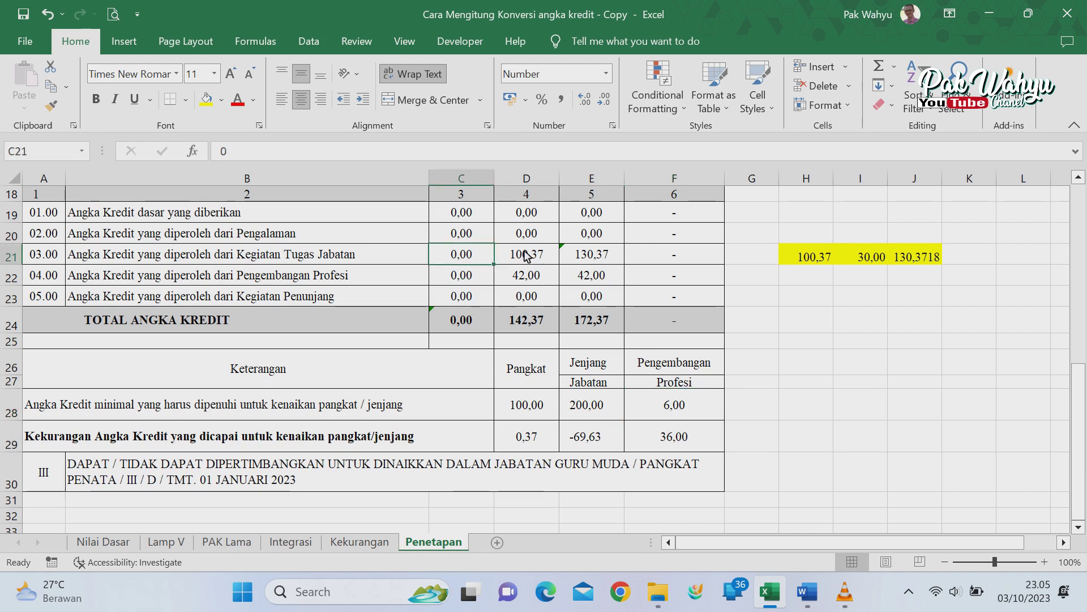
pyautogui.click(593, 258)
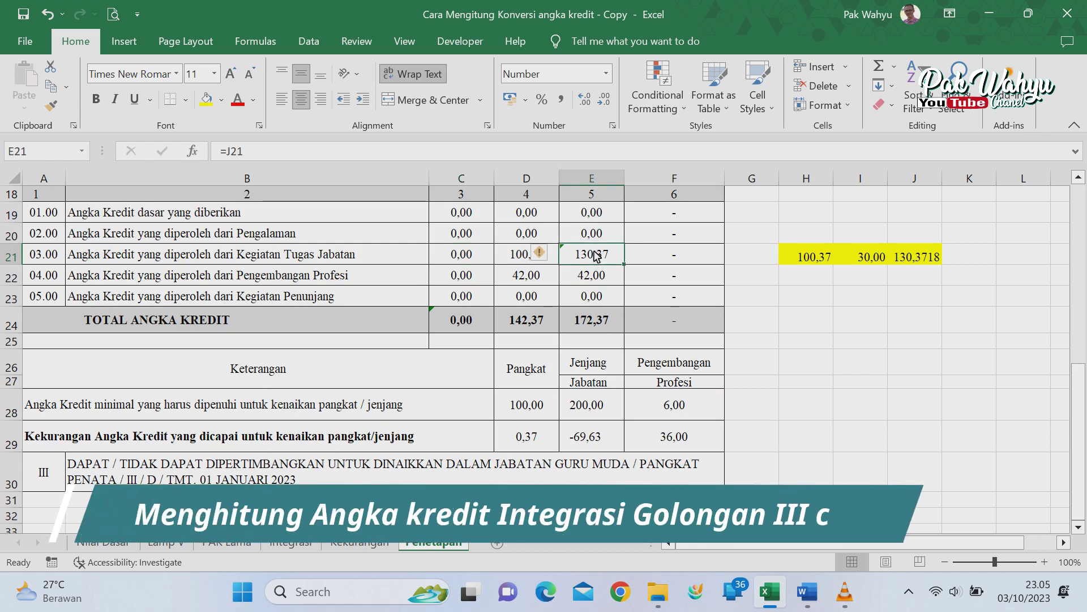
pyautogui.click(687, 414)
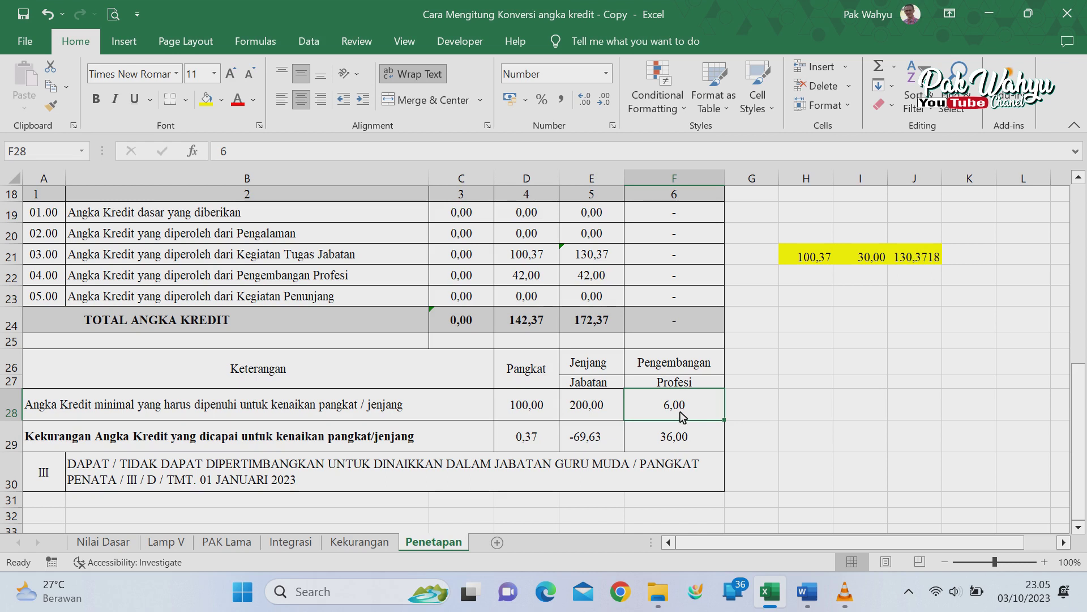
# Step: Compare Pengembangan Profesi in E22 with its minimum in F28, recheck E21, and examine the subtraction formula in F29
pyautogui.click(609, 280)
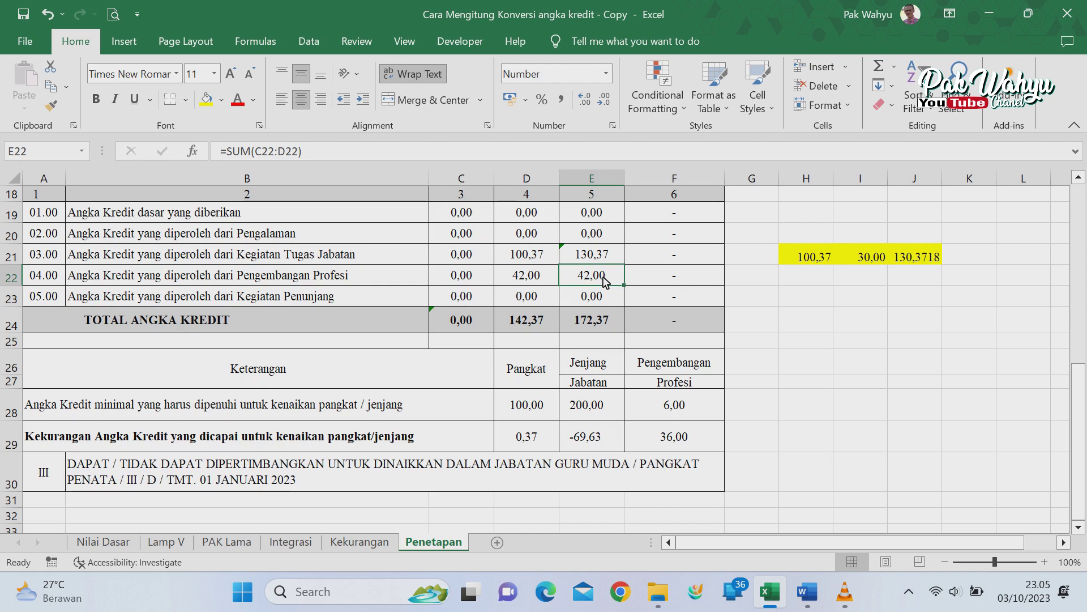
pyautogui.click(666, 412)
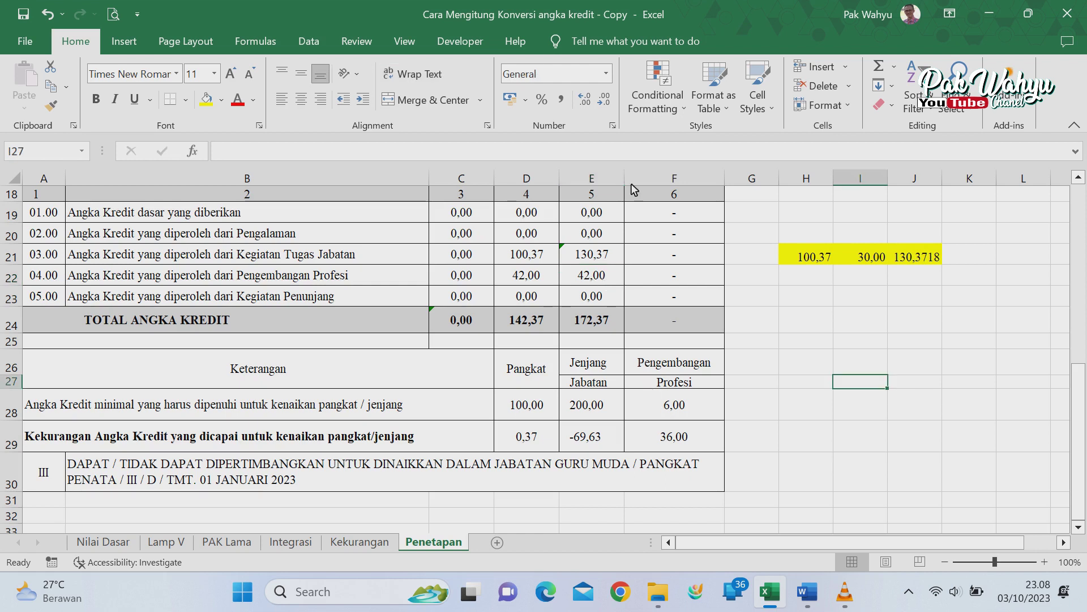
pyautogui.click(602, 258)
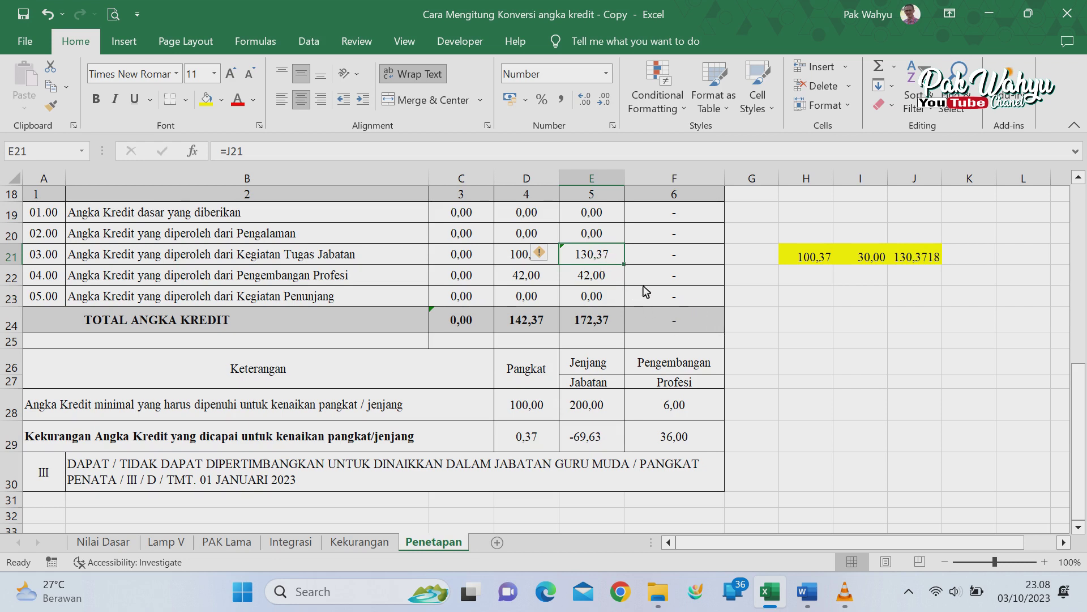
pyautogui.click(690, 411)
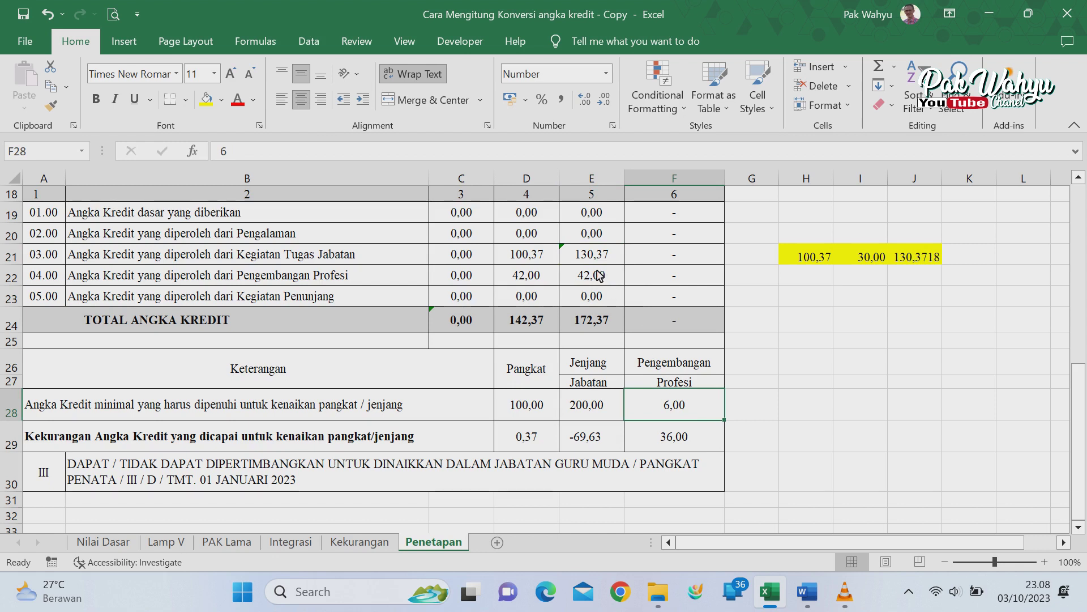
pyautogui.click(596, 274)
pyautogui.click(687, 414)
pyautogui.click(682, 447)
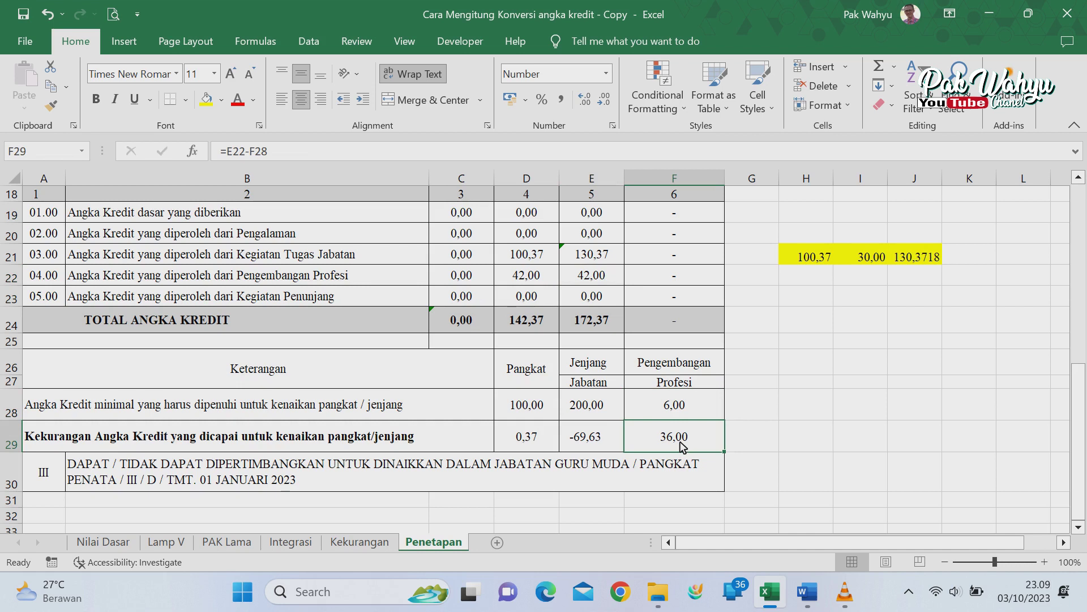
# Step: Review D21, compare the Tugas Jabatan total in E21 with the Jenjang Jabatan minimum in E28, and examine the subtraction formula in E29
pyautogui.click(532, 261)
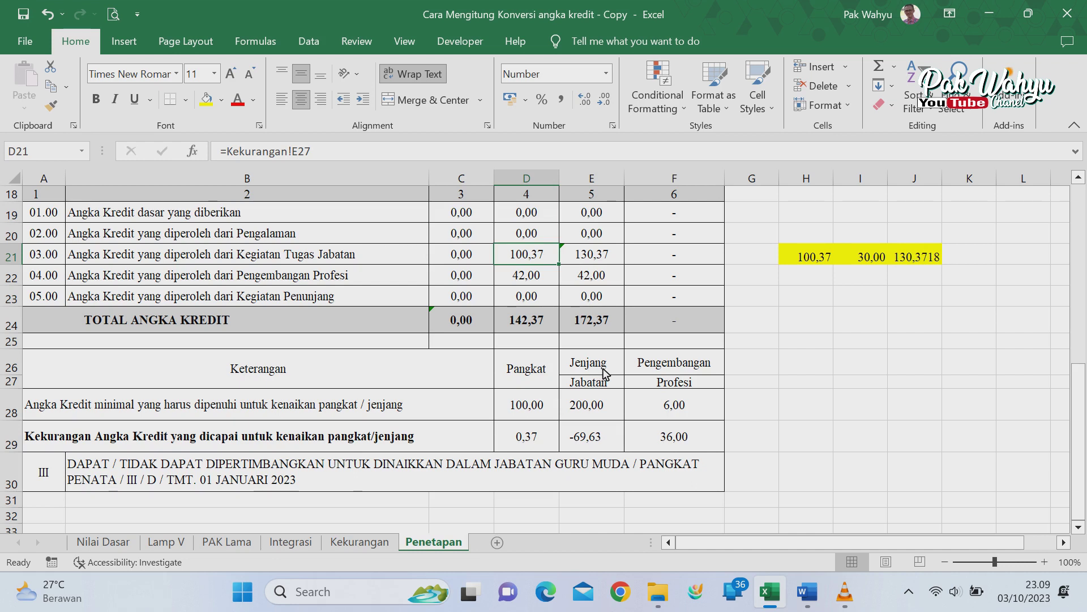
pyautogui.click(591, 413)
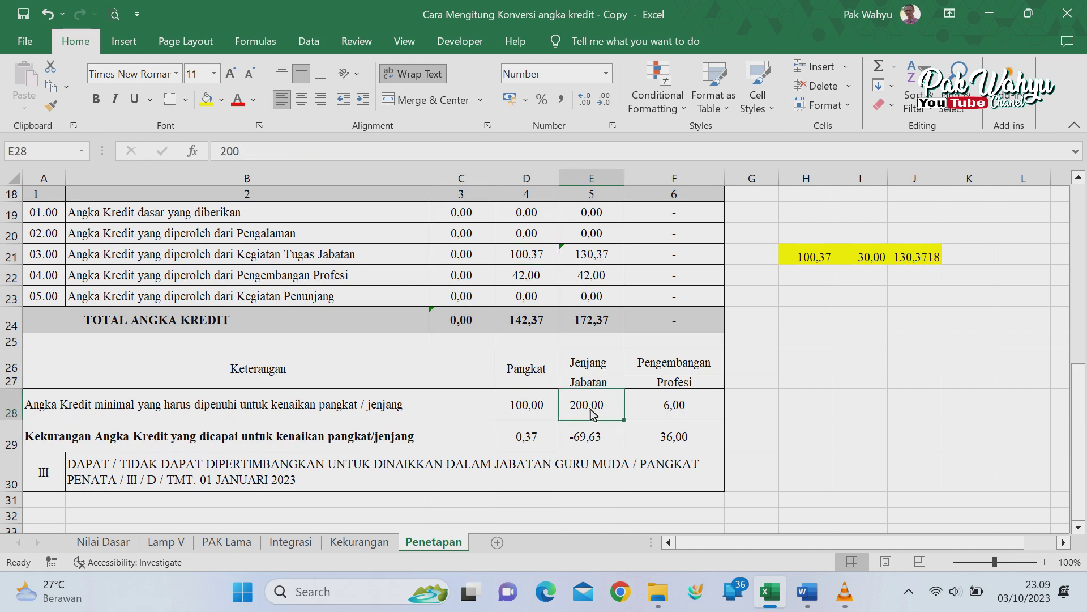
pyautogui.click(599, 260)
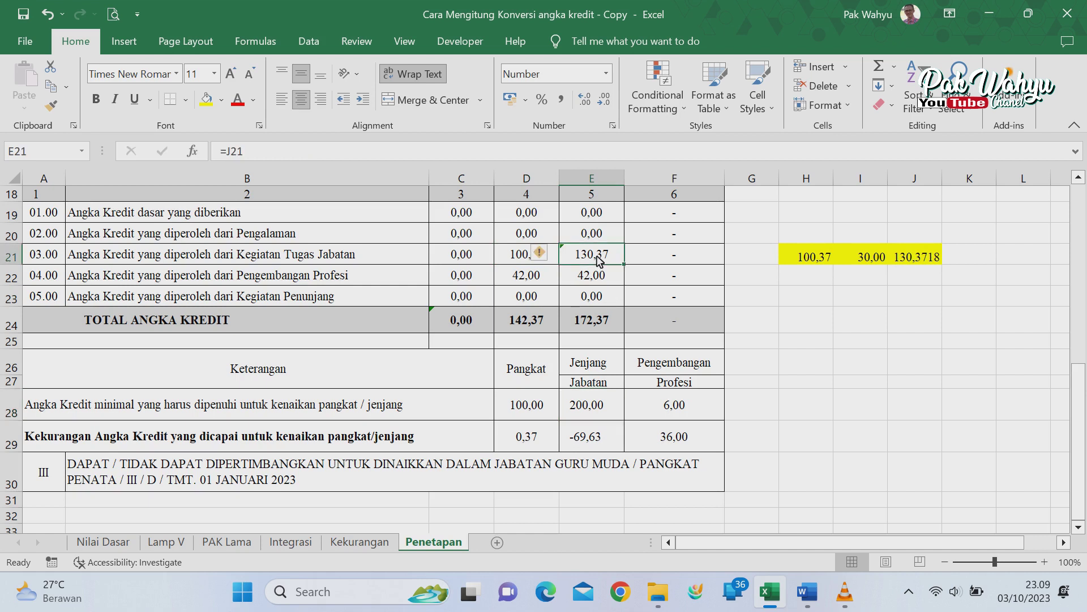
pyautogui.click(595, 408)
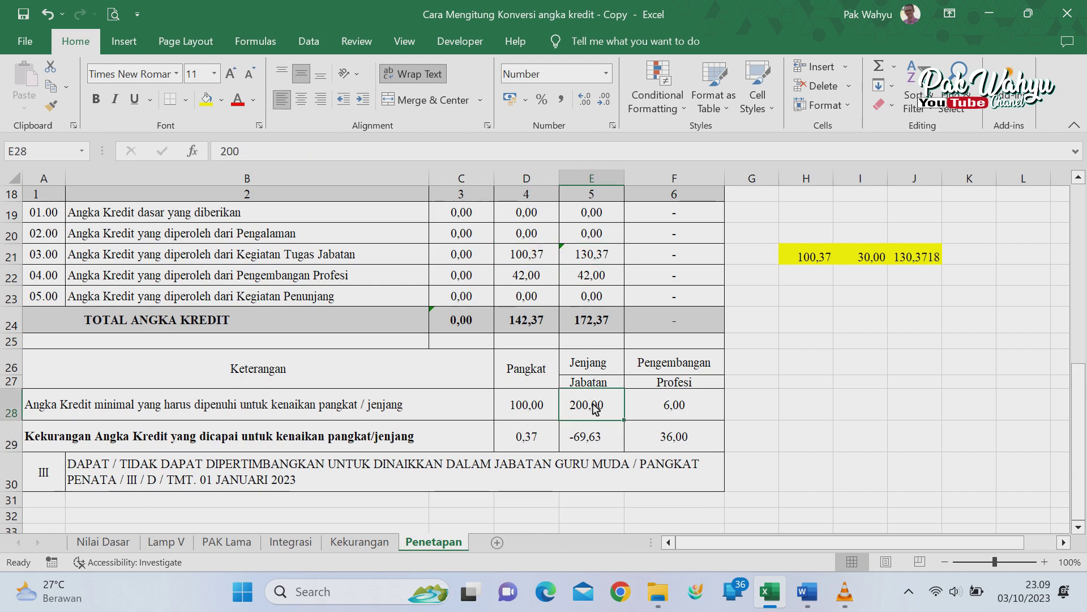
pyautogui.click(592, 451)
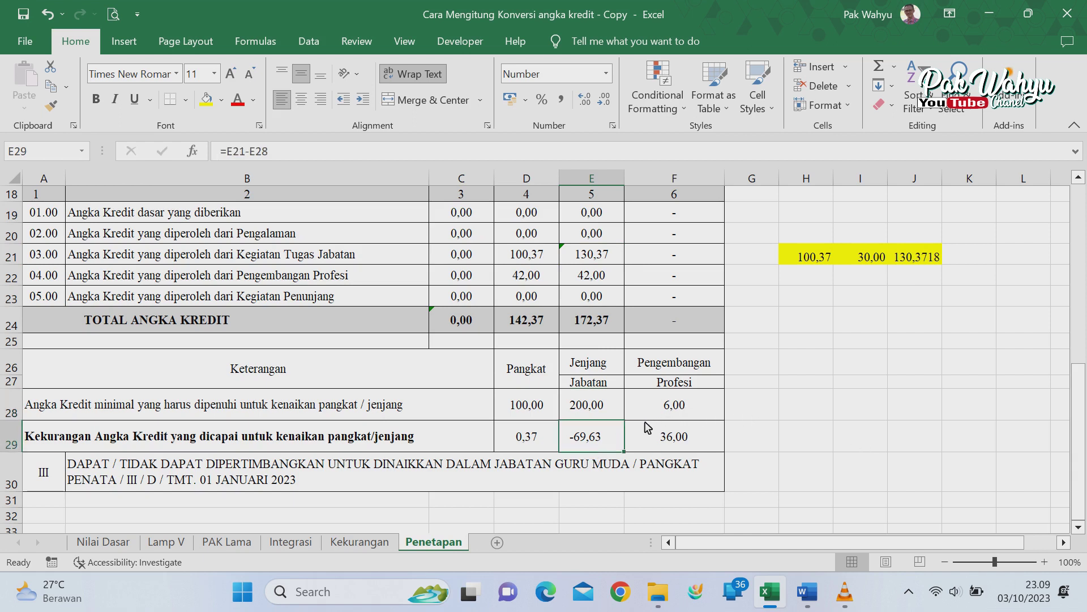
# Step: Read the promotion decision statement in B30 alongside the Penetapan Angka Kredit table above it
pyautogui.moveTo(1079, 416); pyautogui.dragTo(1082, 426)
pyautogui.click(85, 480)
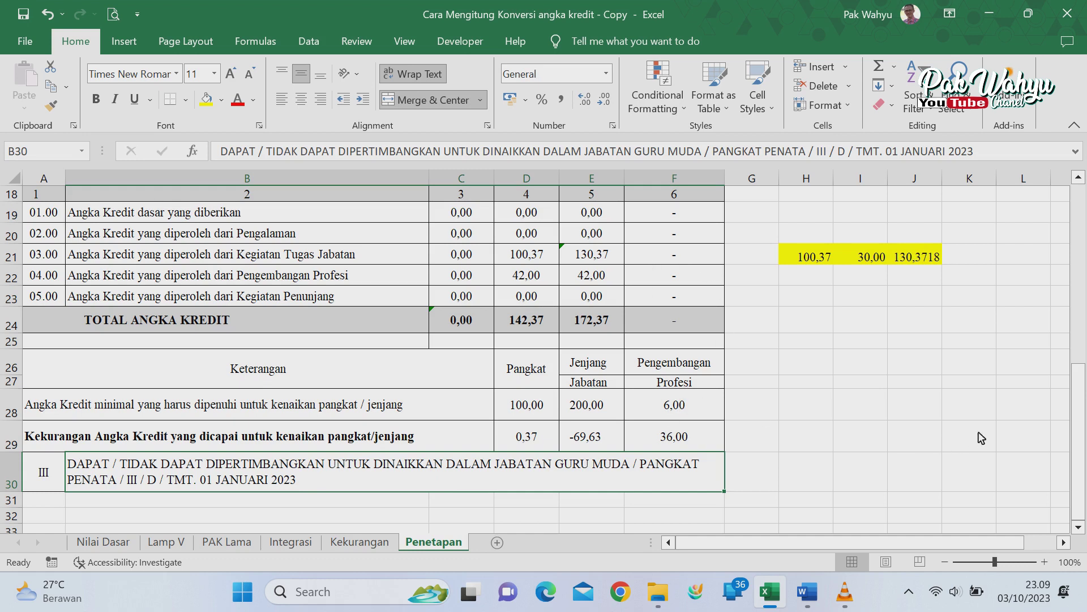
pyautogui.moveTo(1079, 430)
pyautogui.mouseDown()
pyautogui.moveTo(1079, 383)
pyautogui.moveTo(1079, 418)
pyautogui.mouseUp()
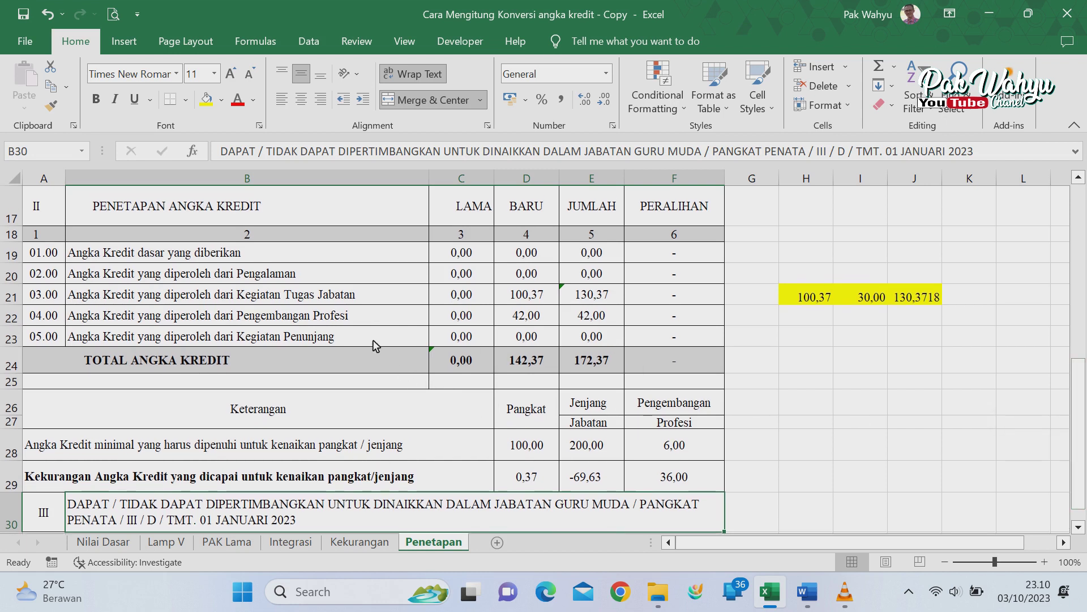